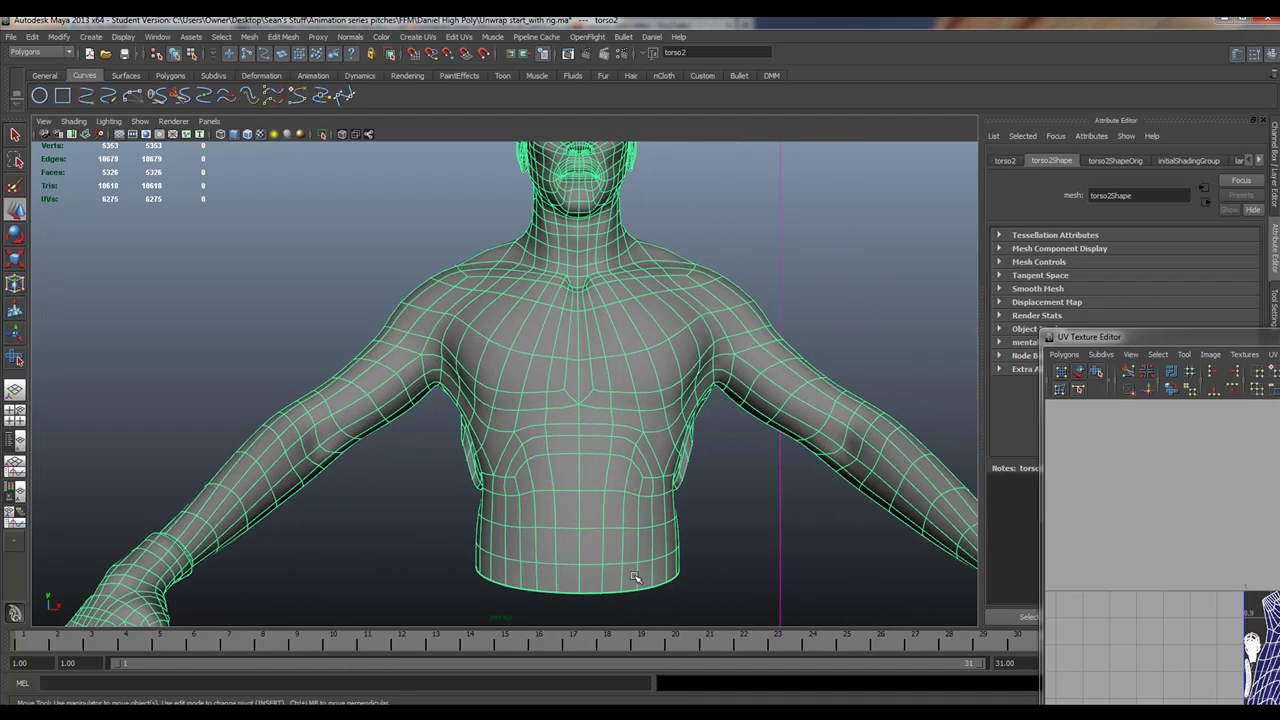
Examine the topology of the torso and arms from the front and both sides
{"action": "left_click_drag", "start_coordinate": [634, 578], "coordinate": [620, 470], "text": "alt"}
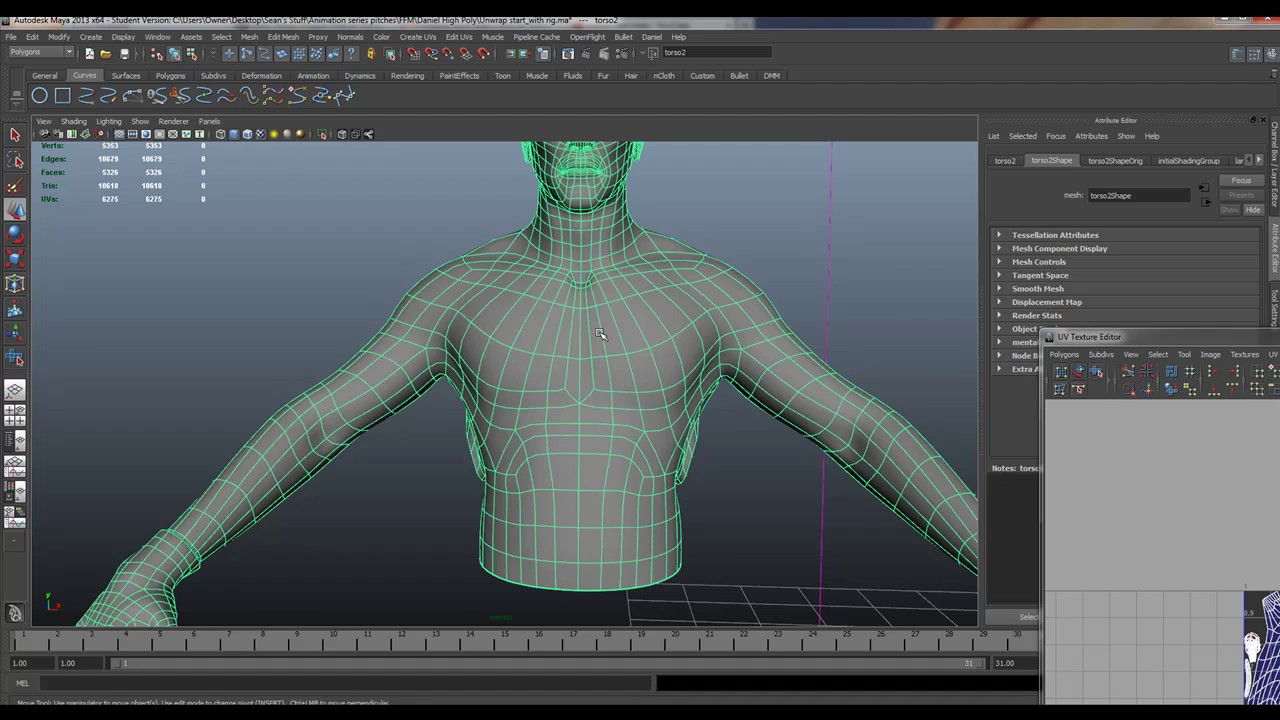
{"action": "left_click_drag", "start_coordinate": [492, 272], "coordinate": [546, 466], "text": "alt"}
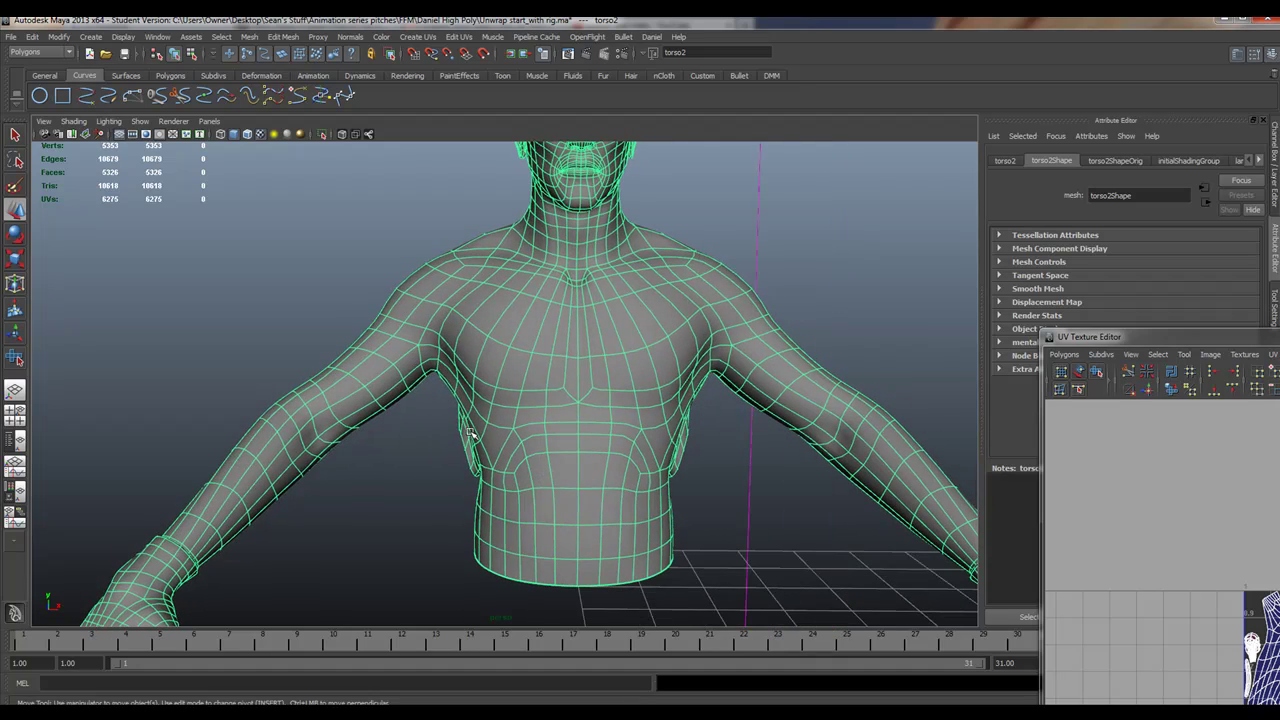
{"action": "left_click_drag", "start_coordinate": [527, 395], "coordinate": [590, 439], "text": "alt"}
{"action": "middle_click_drag", "start_coordinate": [590, 439], "coordinate": [629, 406], "text": "alt"}
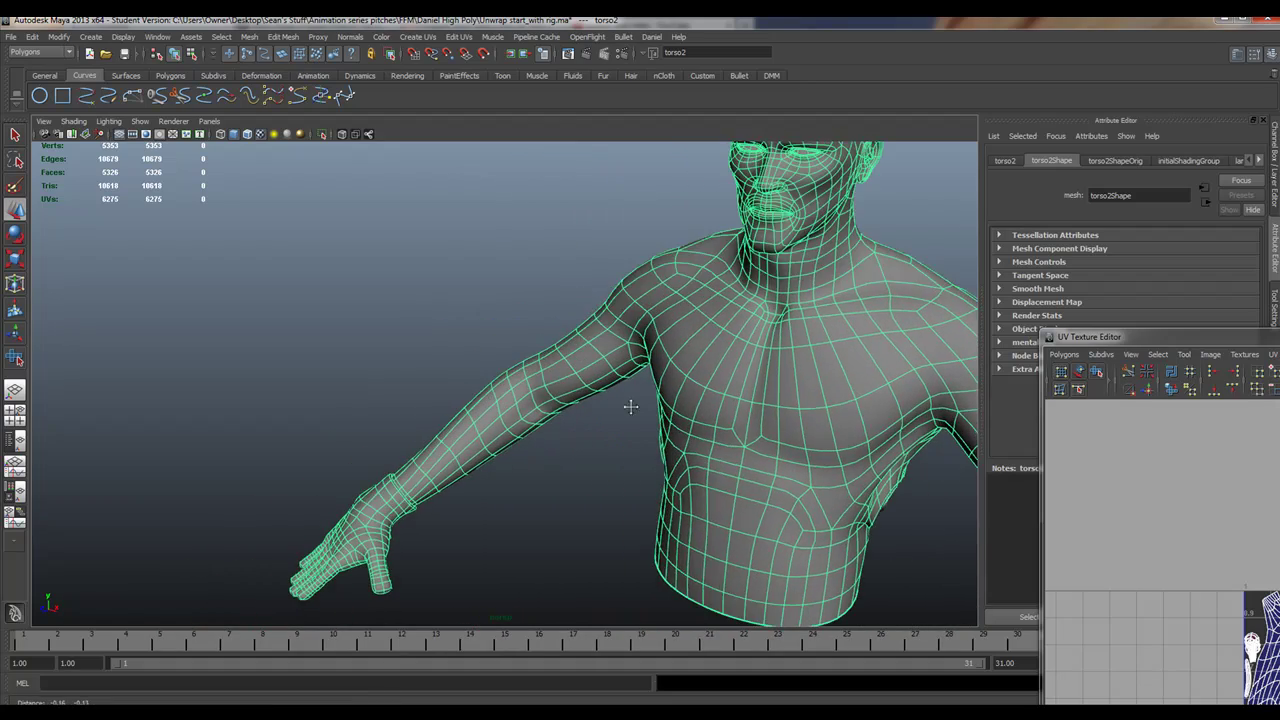
{"action": "scroll", "coordinate": [623, 363], "scroll_direction": "up", "scroll_amount": 2}
{"action": "left_click_drag", "start_coordinate": [623, 363], "coordinate": [634, 413], "text": "alt"}
{"action": "middle_click_drag", "start_coordinate": [634, 413], "coordinate": [626, 331], "text": "alt"}
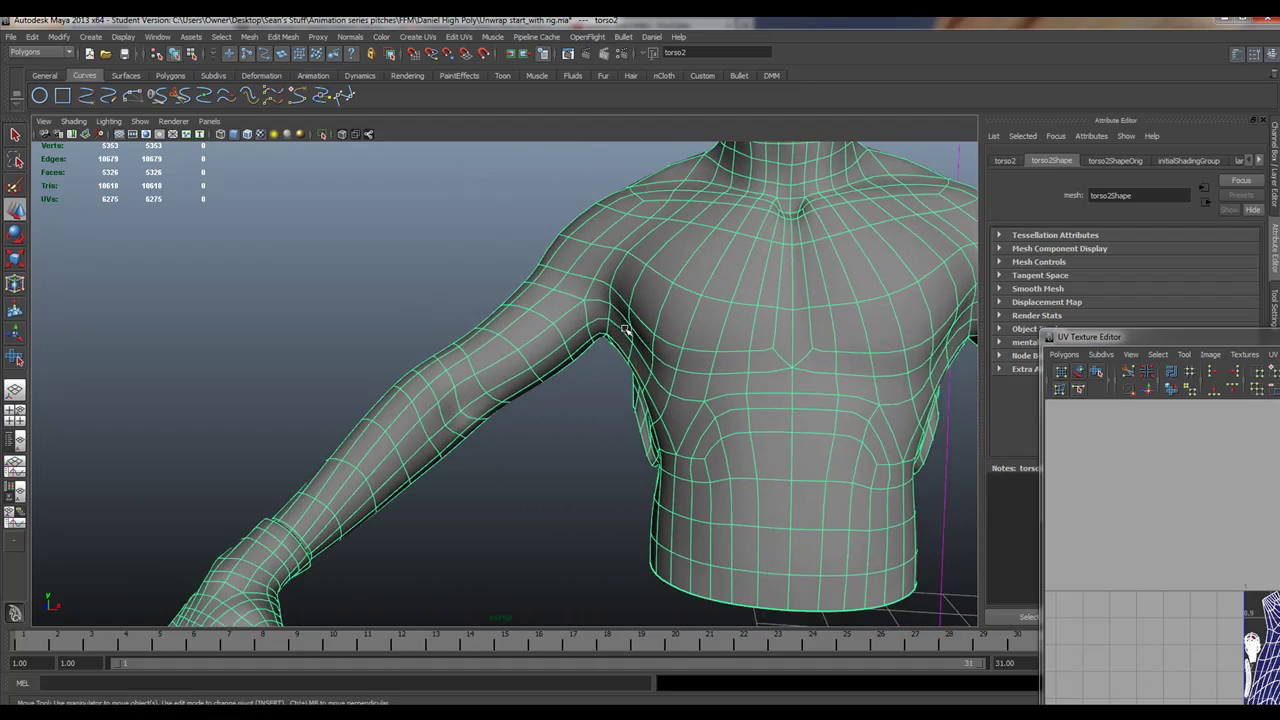
{"action": "left_click_drag", "start_coordinate": [626, 331], "coordinate": [620, 346], "text": "alt"}
{"action": "middle_click_drag", "start_coordinate": [714, 446], "coordinate": [511, 392], "text": "alt"}
{"action": "scroll", "coordinate": [500, 383], "scroll_direction": "down", "scroll_amount": 4}
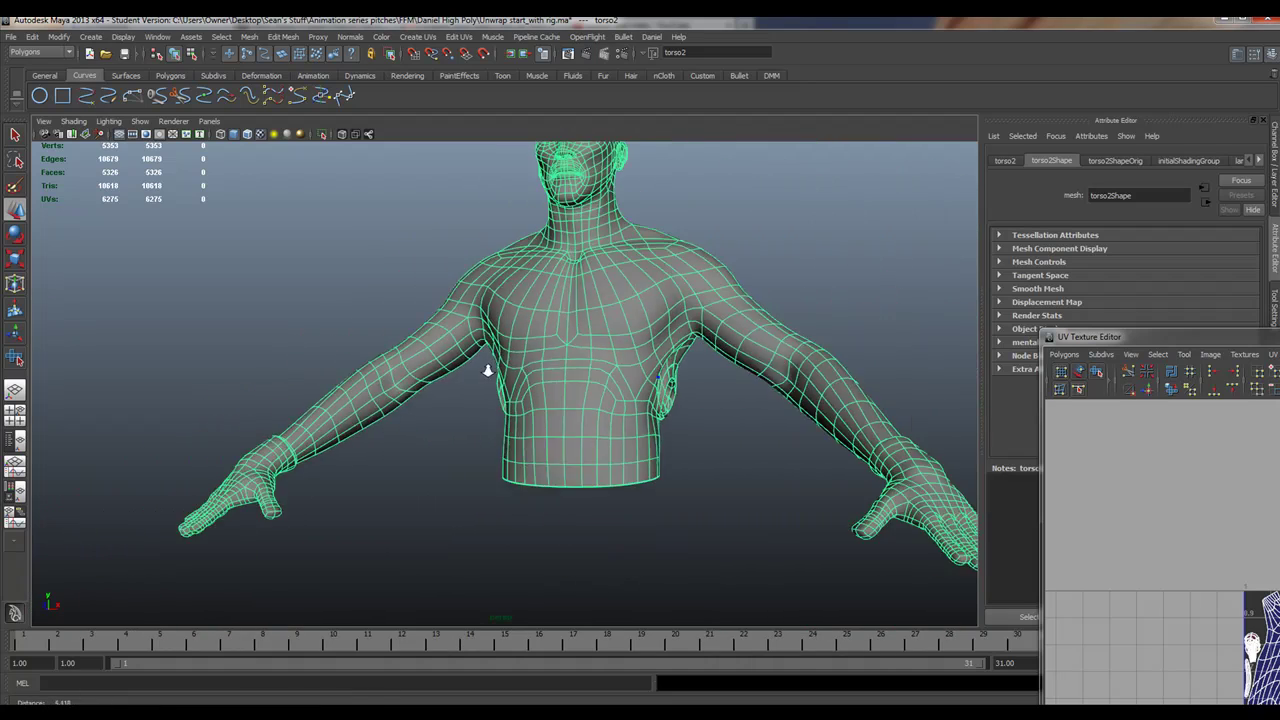
{"action": "left_click_drag", "start_coordinate": [486, 371], "coordinate": [604, 420], "text": "alt"}
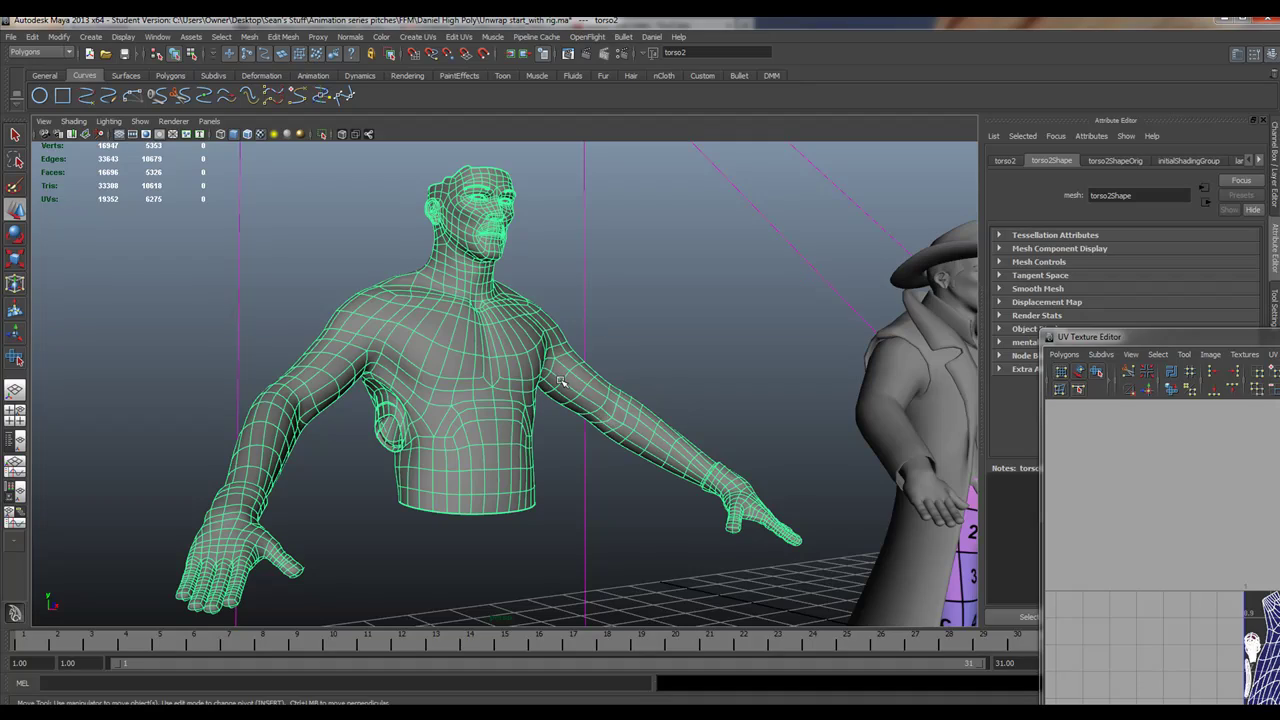
{"action": "left_click_drag", "start_coordinate": [562, 386], "coordinate": [486, 396], "text": "alt"}
{"action": "middle_click_drag", "start_coordinate": [451, 373], "coordinate": [486, 392], "text": "alt"}
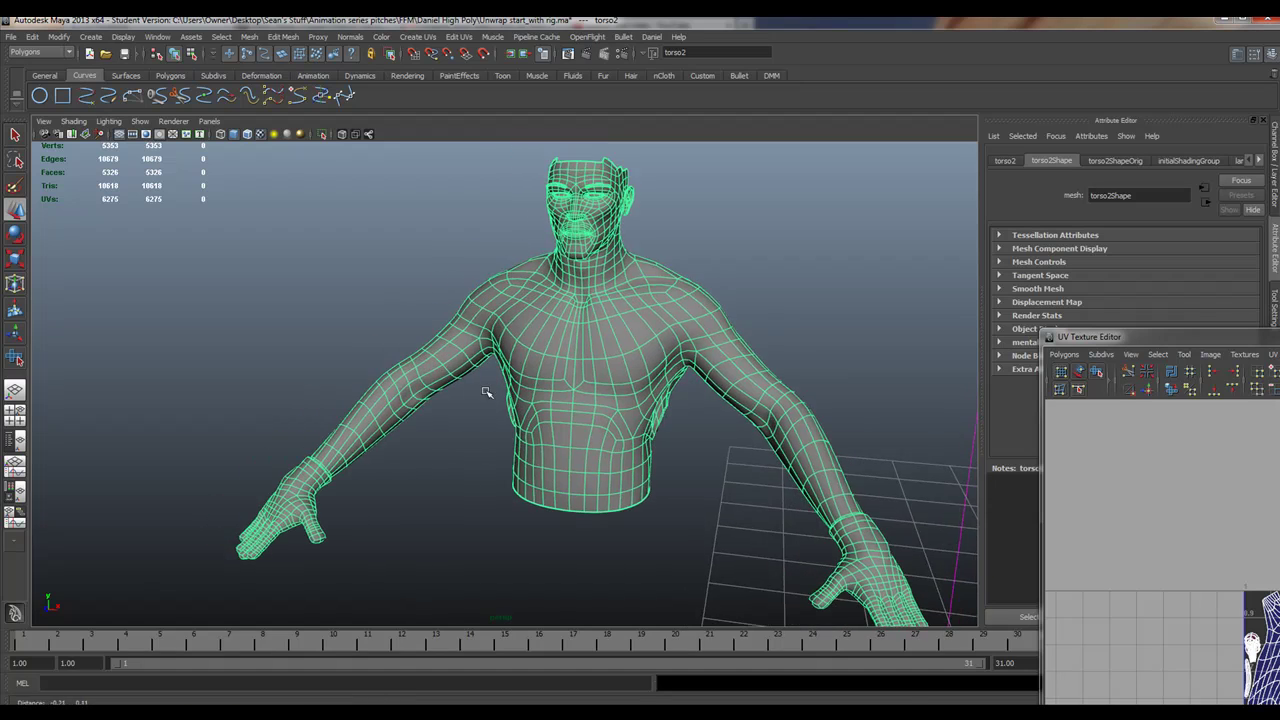
{"action": "scroll", "coordinate": [485, 392], "scroll_direction": "up", "scroll_amount": 5}
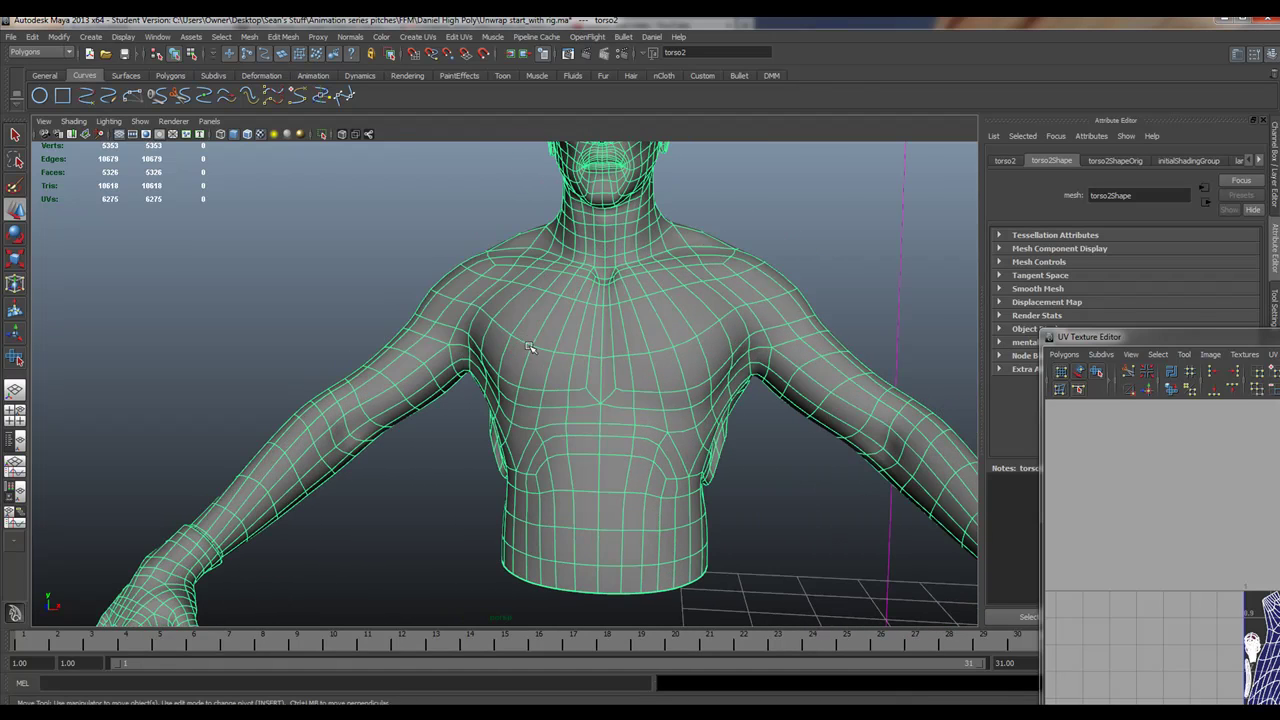
Examine the head's wireframe up close and the model's UV layout in the UV Texture Editor
{"action": "middle_click_drag", "start_coordinate": [519, 327], "coordinate": [480, 515], "text": "alt"}
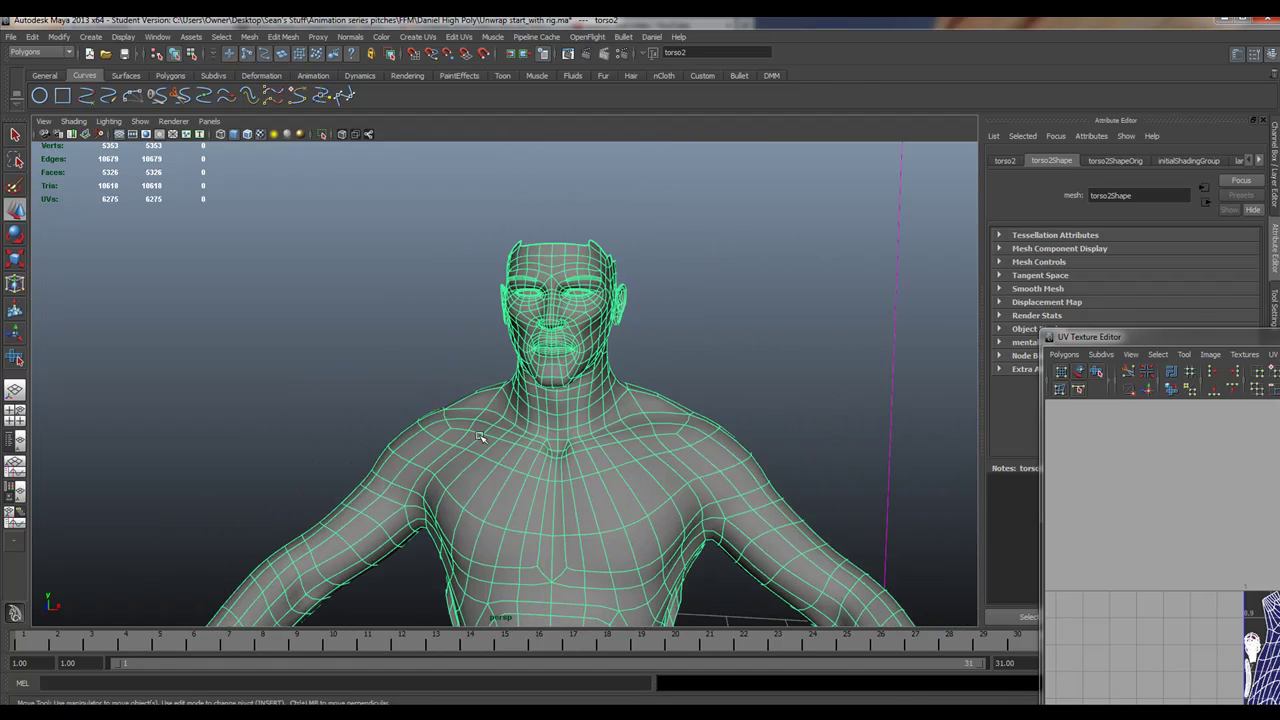
{"action": "right_click_drag", "start_coordinate": [600, 380], "coordinate": [743, 357], "text": "alt"}
{"action": "left_click_drag", "start_coordinate": [717, 365], "coordinate": [616, 469], "text": "alt"}
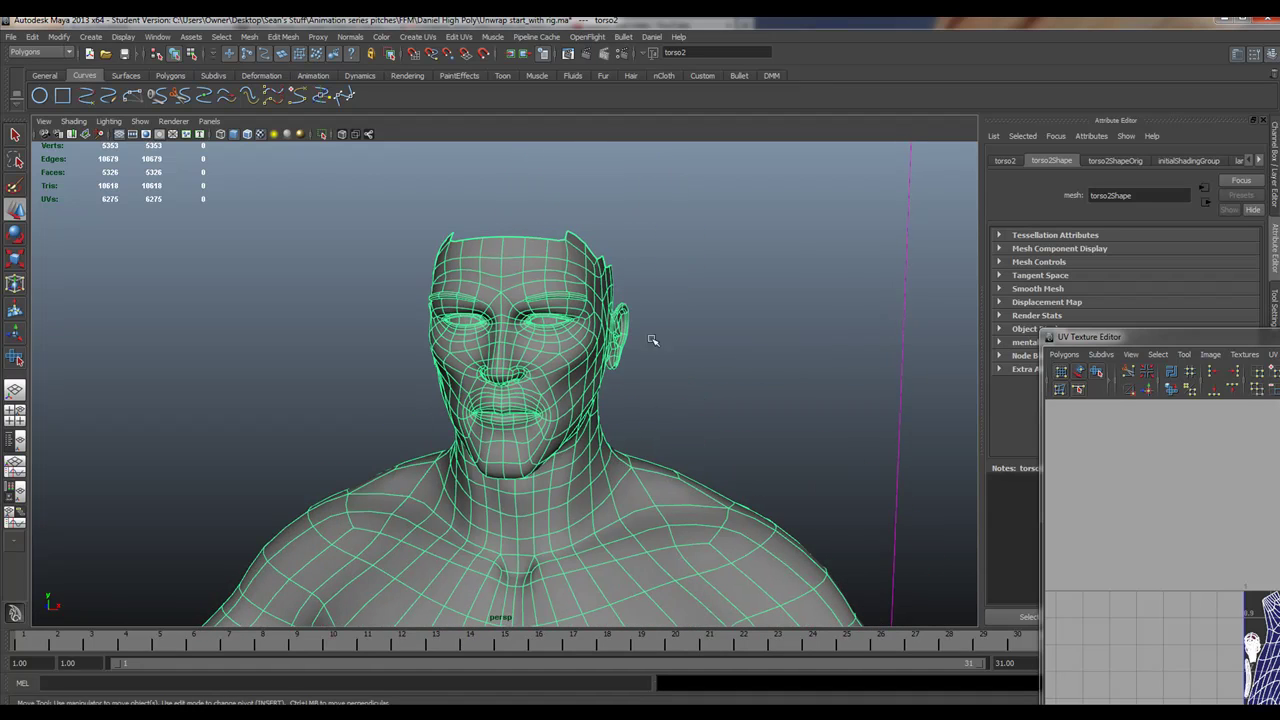
{"action": "left_click_drag", "start_coordinate": [454, 378], "coordinate": [428, 335], "text": "alt"}
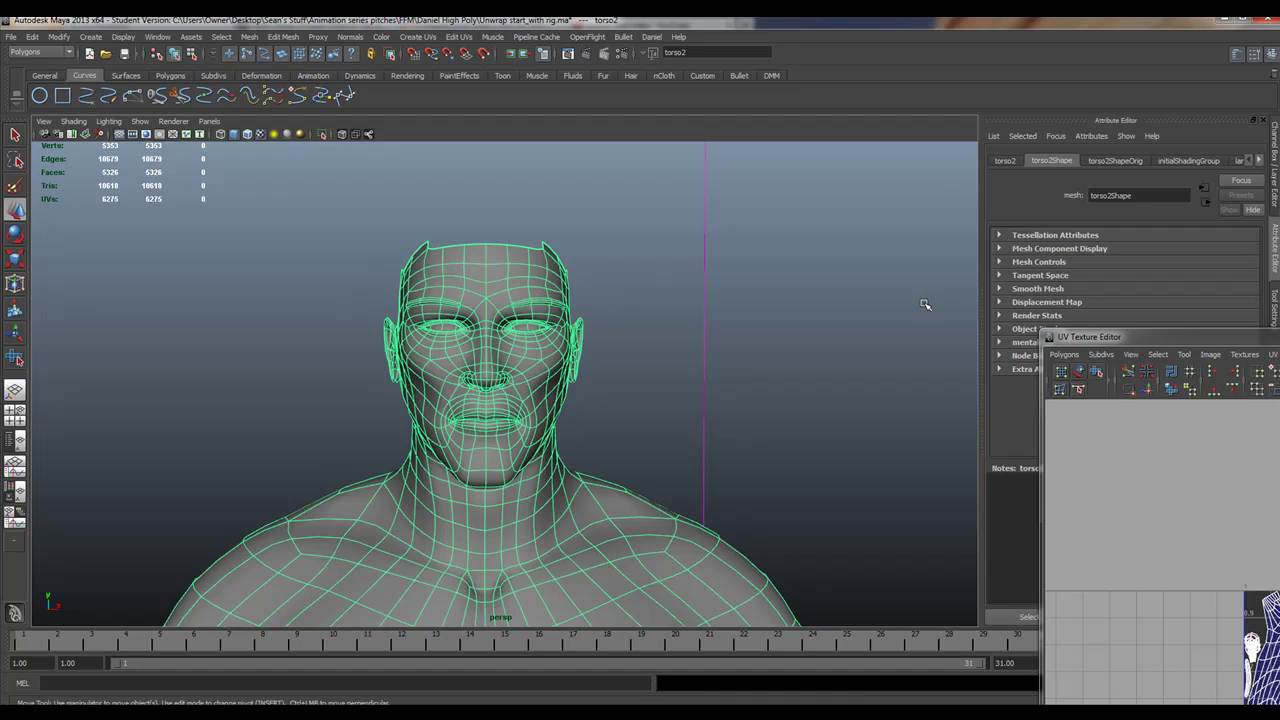
{"action": "left_click_drag", "start_coordinate": [1153, 331], "coordinate": [813, 70]}
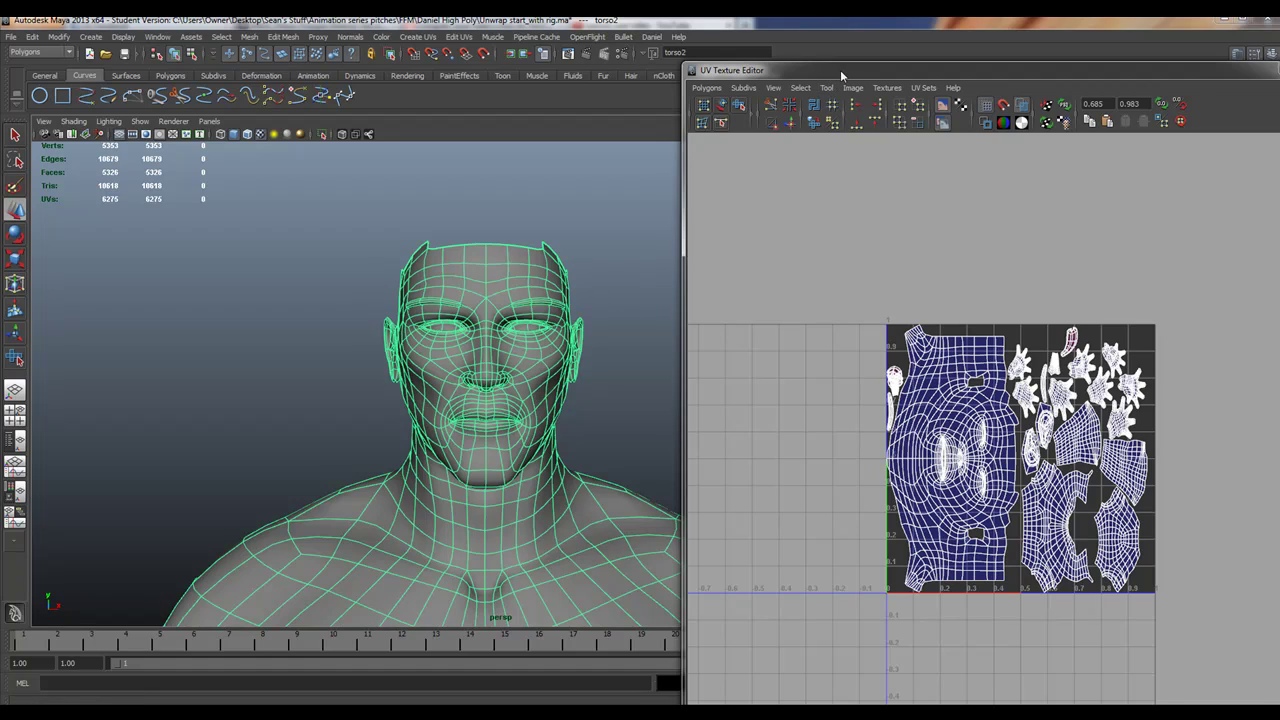
{"action": "left_click_drag", "start_coordinate": [841, 76], "coordinate": [851, 82]}
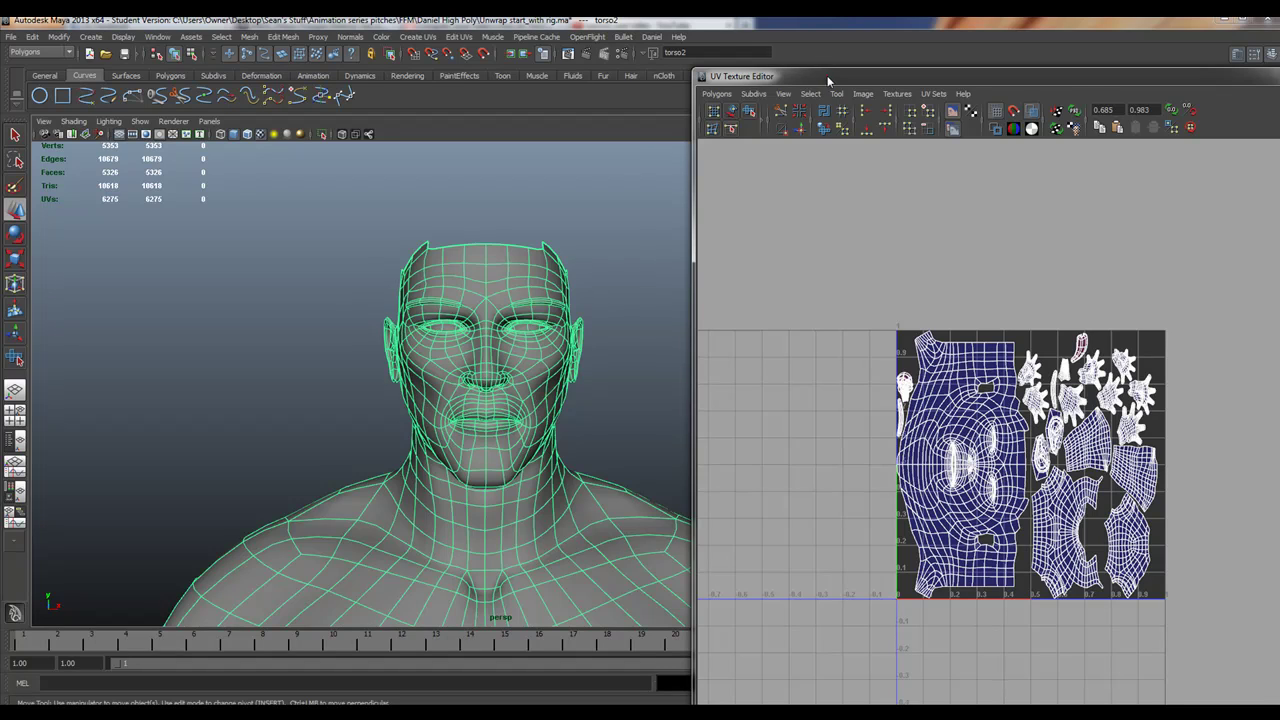
{"action": "left_click_drag", "start_coordinate": [828, 80], "coordinate": [1008, 209]}
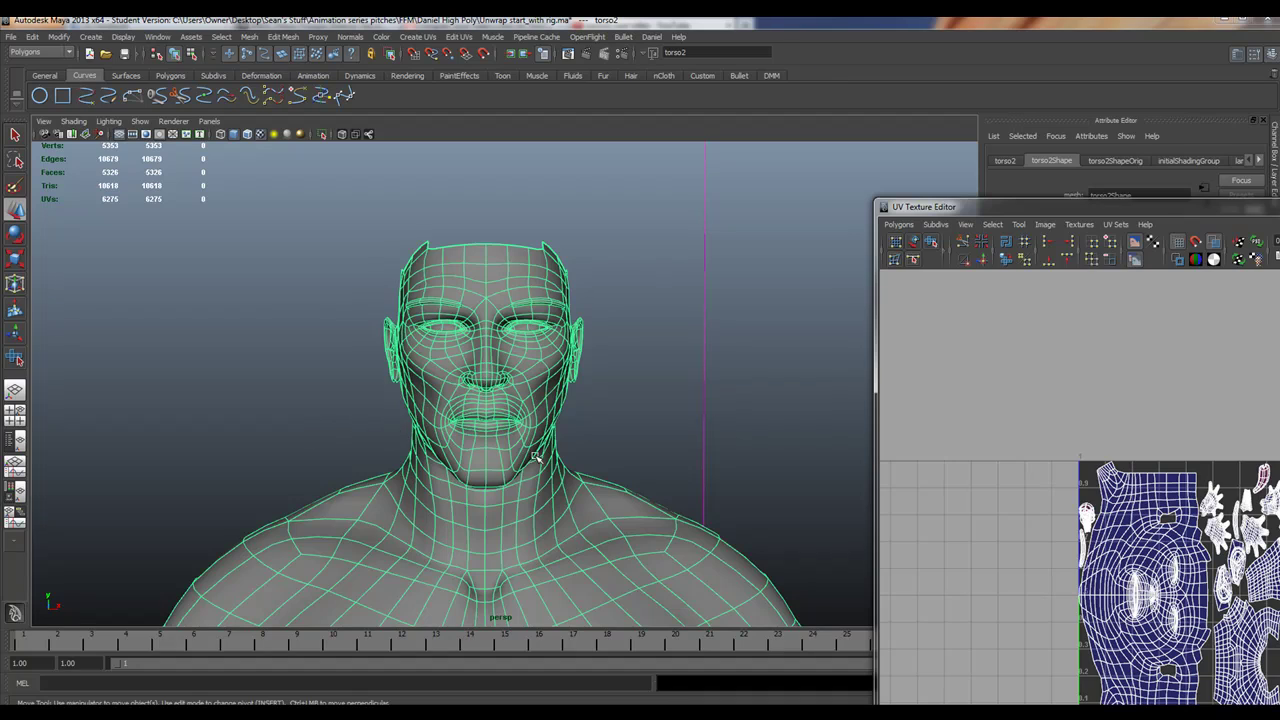
Put the torso mesh into face selection mode with the Paint Selection Tool active, ready at the character's right arm
{"action": "middle_click_drag", "start_coordinate": [536, 456], "coordinate": [468, 391], "text": "alt"}
{"action": "left_click_drag", "start_coordinate": [570, 425], "coordinate": [523, 401], "text": "alt"}
{"action": "middle_click_drag", "start_coordinate": [517, 467], "coordinate": [690, 292], "text": "alt"}
{"action": "left_click_drag", "start_coordinate": [611, 420], "coordinate": [634, 427], "text": "alt"}
{"action": "middle_click_drag", "start_coordinate": [554, 448], "coordinate": [651, 297], "text": "alt"}
{"action": "left_click_drag", "start_coordinate": [612, 398], "coordinate": [463, 355], "text": "alt"}
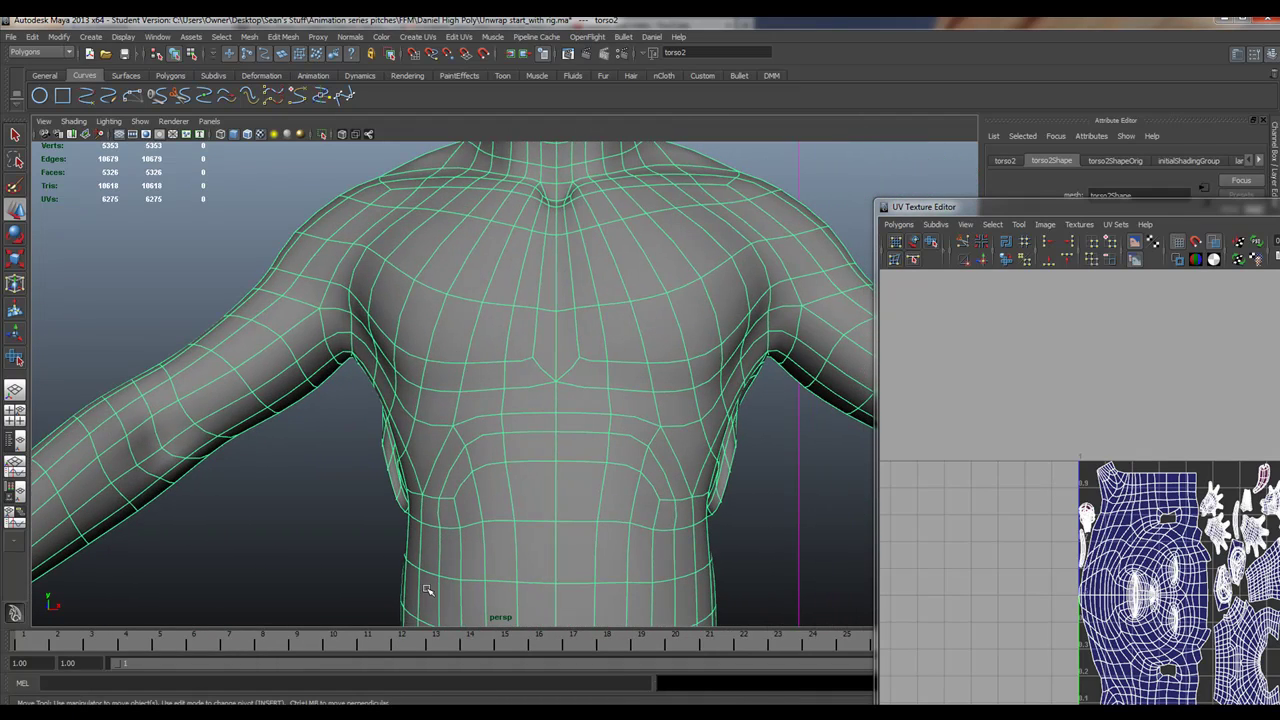
{"action": "left_click_drag", "start_coordinate": [244, 493], "coordinate": [529, 346], "text": "alt"}
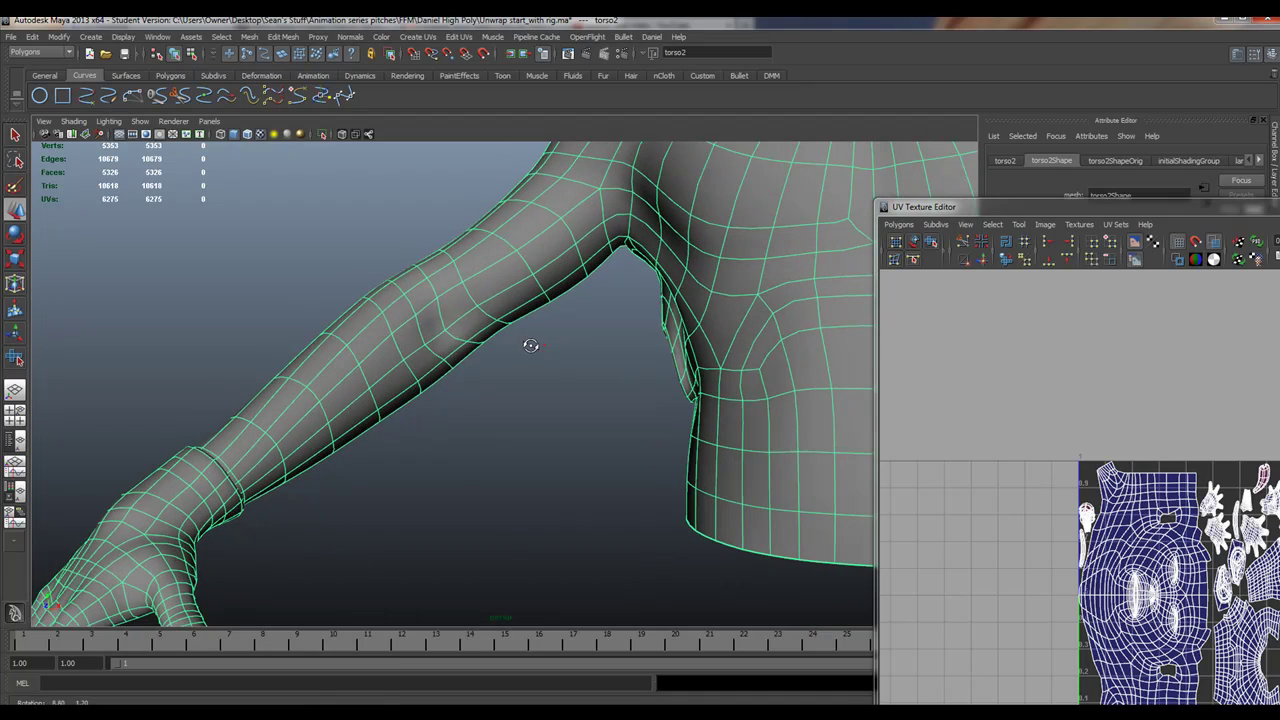
{"action": "right_click", "coordinate": [505, 257]}
{"action": "left_click", "coordinate": [506, 289]}
{"action": "left_click", "coordinate": [15, 186]}
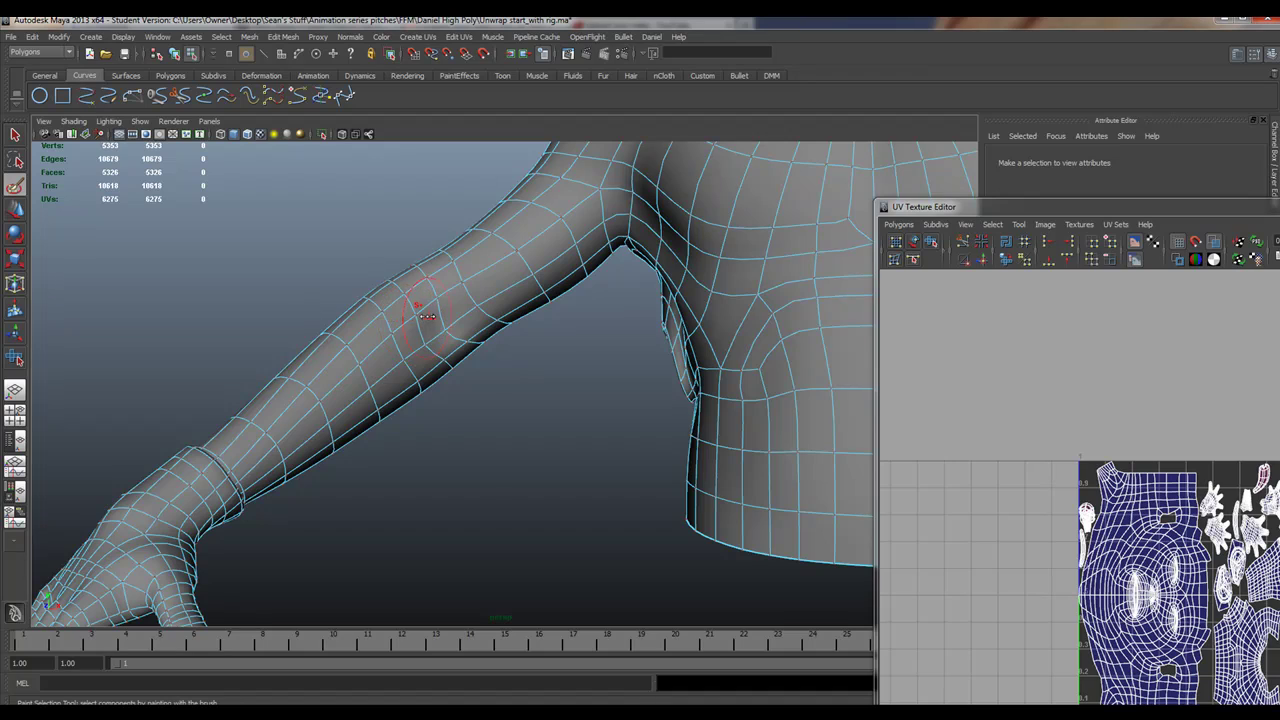
{"action": "right_click_drag", "start_coordinate": [427, 316], "coordinate": [427, 347]}
Paint-select the faces all around the character's right arm, from the upper arm down to the wrist cuff
{"action": "left_click_drag", "start_coordinate": [550, 275], "coordinate": [514, 285], "text": "alt"}
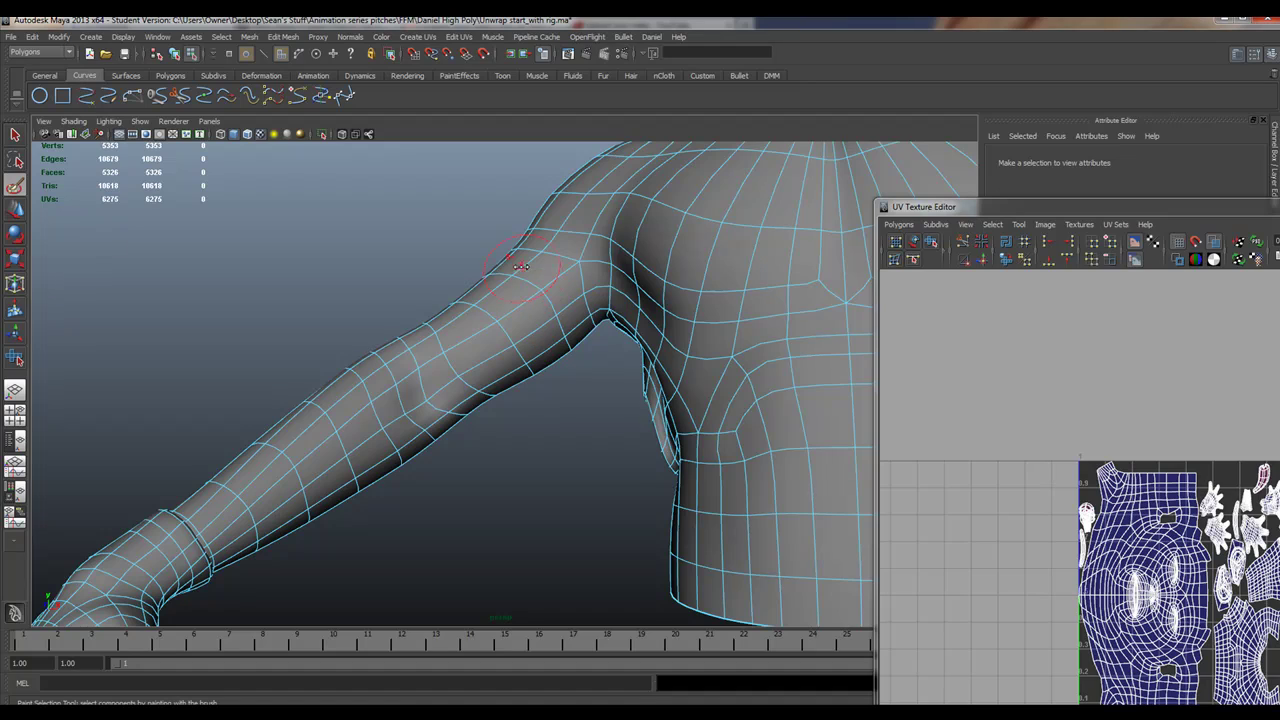
{"action": "mouse_move", "coordinate": [520, 266]}
{"action": "left_mouse_down"}
{"action": "mouse_move", "coordinate": [490, 285]}
{"action": "mouse_move", "coordinate": [578, 330]}
{"action": "mouse_move", "coordinate": [552, 362]}
{"action": "mouse_move", "coordinate": [498, 368]}
{"action": "mouse_move", "coordinate": [462, 340]}
{"action": "mouse_move", "coordinate": [430, 372]}
{"action": "mouse_move", "coordinate": [352, 400]}
{"action": "mouse_move", "coordinate": [332, 392]}
{"action": "mouse_move", "coordinate": [290, 447]}
{"action": "mouse_move", "coordinate": [329, 477]}
{"action": "mouse_move", "coordinate": [237, 468]}
{"action": "mouse_move", "coordinate": [272, 542]}
{"action": "mouse_move", "coordinate": [241, 527]}
{"action": "mouse_move", "coordinate": [250, 534]}
{"action": "left_mouse_up"}
{"action": "mouse_move", "coordinate": [263, 482]}
{"action": "left_mouse_down", "text": "alt"}
{"action": "mouse_move", "coordinate": [333, 511]}
{"action": "mouse_move", "coordinate": [529, 523]}
{"action": "mouse_move", "coordinate": [561, 491]}
{"action": "mouse_move", "coordinate": [537, 477]}
{"action": "mouse_move", "coordinate": [500, 500]}
{"action": "mouse_move", "coordinate": [479, 537]}
{"action": "mouse_move", "coordinate": [294, 449]}
{"action": "mouse_move", "coordinate": [489, 532]}
{"action": "mouse_move", "coordinate": [418, 531]}
{"action": "left_mouse_up", "text": "alt"}
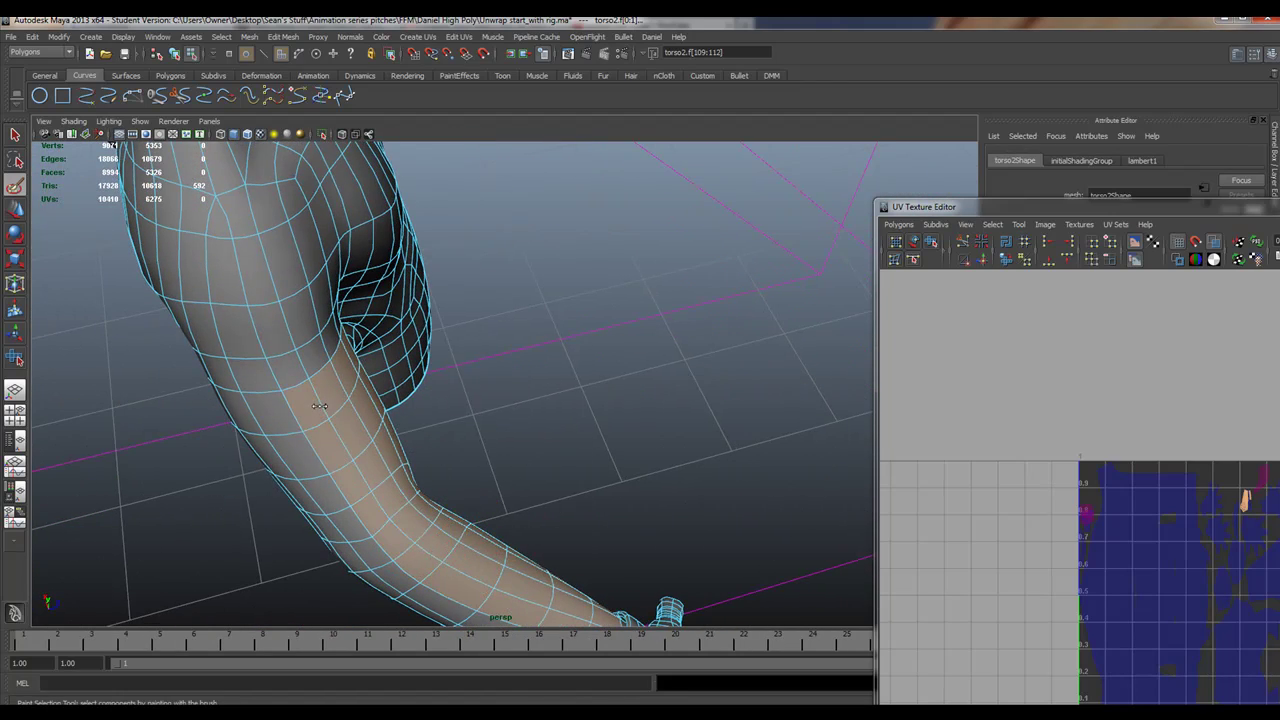
{"action": "mouse_move", "coordinate": [319, 405]}
{"action": "left_mouse_down", "text": "alt"}
{"action": "mouse_move", "coordinate": [420, 446]}
{"action": "mouse_move", "coordinate": [363, 423]}
{"action": "mouse_move", "coordinate": [530, 440]}
{"action": "mouse_move", "coordinate": [575, 432]}
{"action": "mouse_move", "coordinate": [500, 372]}
{"action": "mouse_move", "coordinate": [554, 397]}
{"action": "mouse_move", "coordinate": [551, 374]}
{"action": "mouse_move", "coordinate": [620, 365]}
{"action": "left_mouse_up", "text": "alt"}
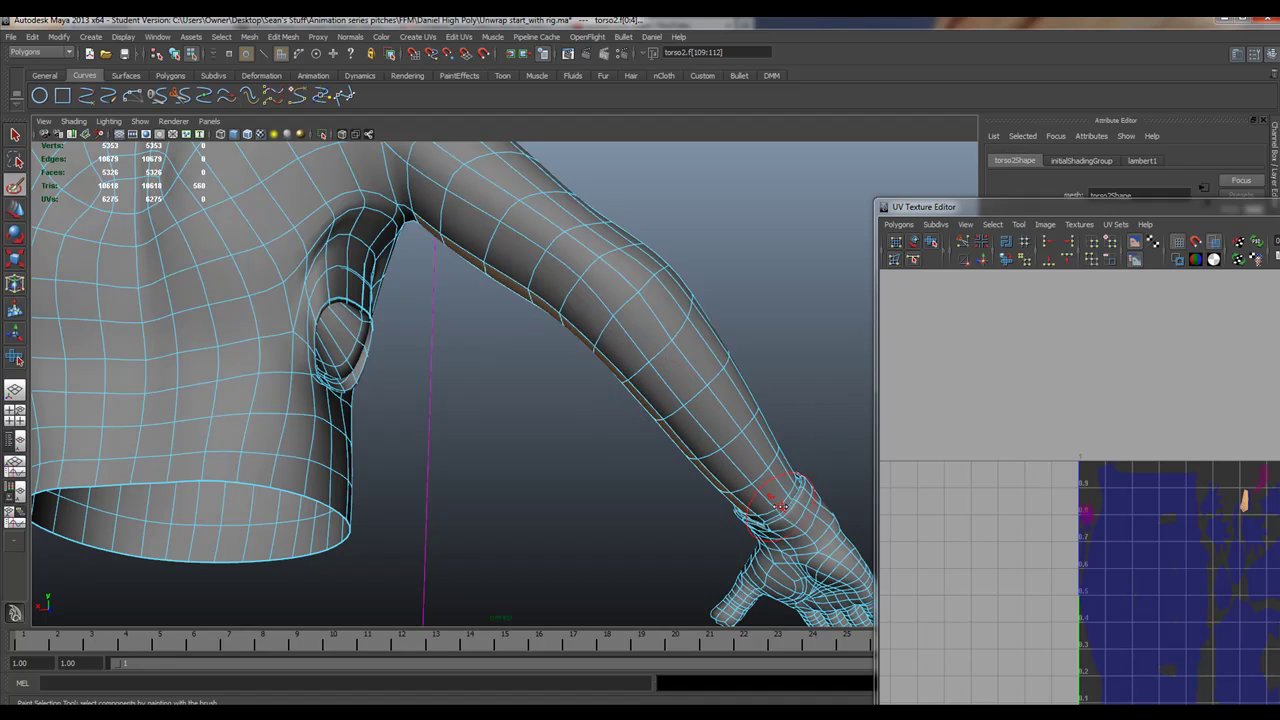
{"action": "left_click_drag", "start_coordinate": [714, 428], "coordinate": [466, 469], "text": "alt"}
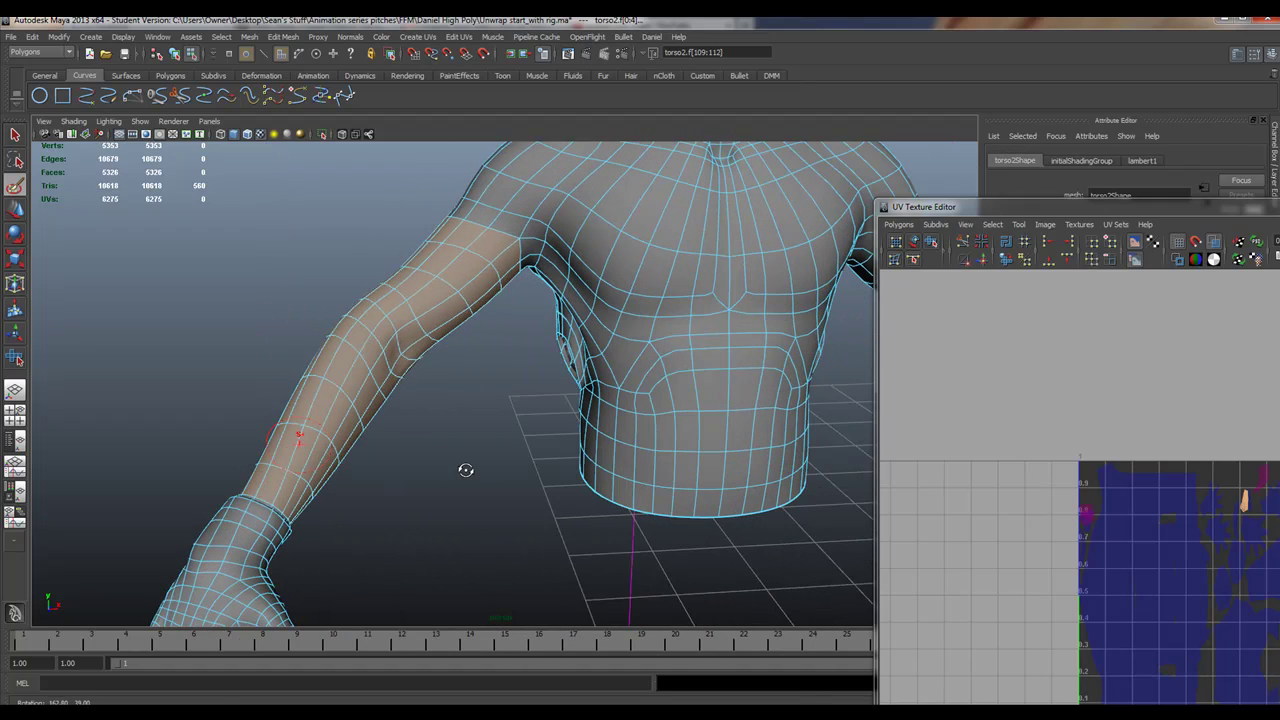
Inspect the selected arm faces' UV shell in the UV Texture Editor, then move the editor clear of the model
{"action": "left_click_drag", "start_coordinate": [1242, 217], "coordinate": [1279, 482]}
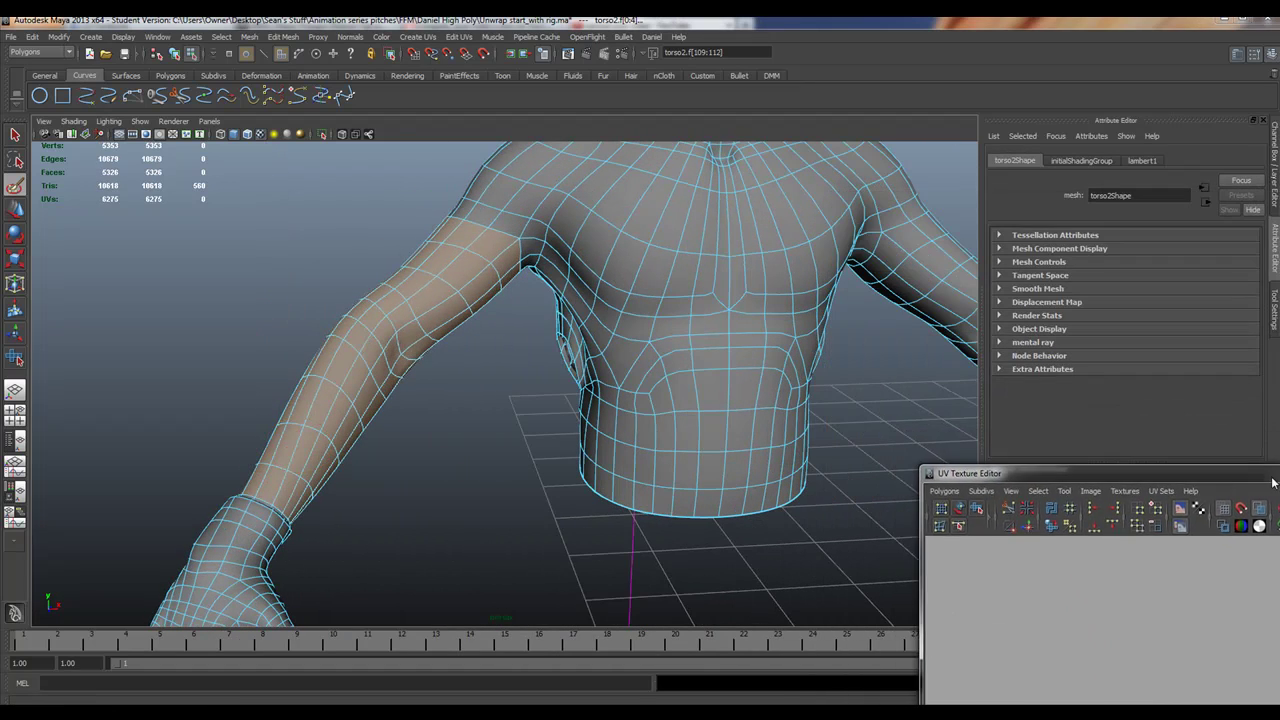
{"action": "left_click_drag", "start_coordinate": [663, 300], "coordinate": [705, 318], "text": "alt"}
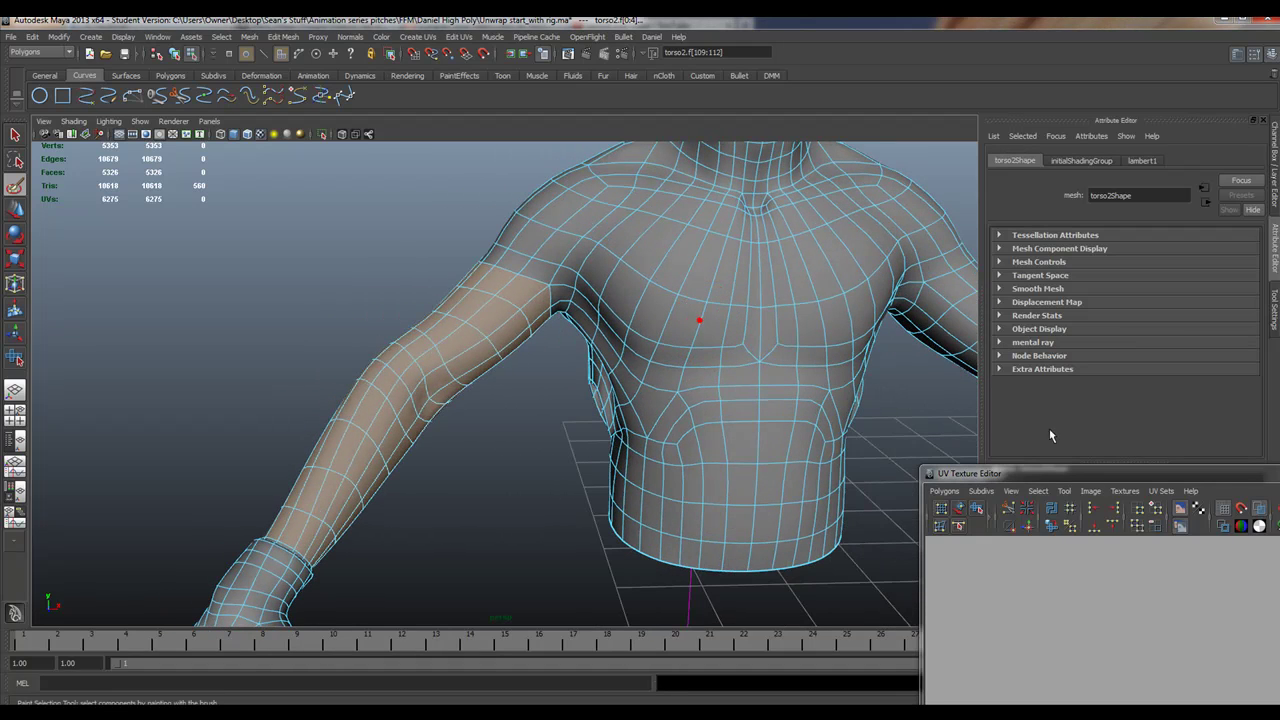
{"action": "left_click_drag", "start_coordinate": [1083, 474], "coordinate": [651, 91]}
{"action": "scroll", "coordinate": [886, 437], "scroll_direction": "up", "scroll_amount": 5}
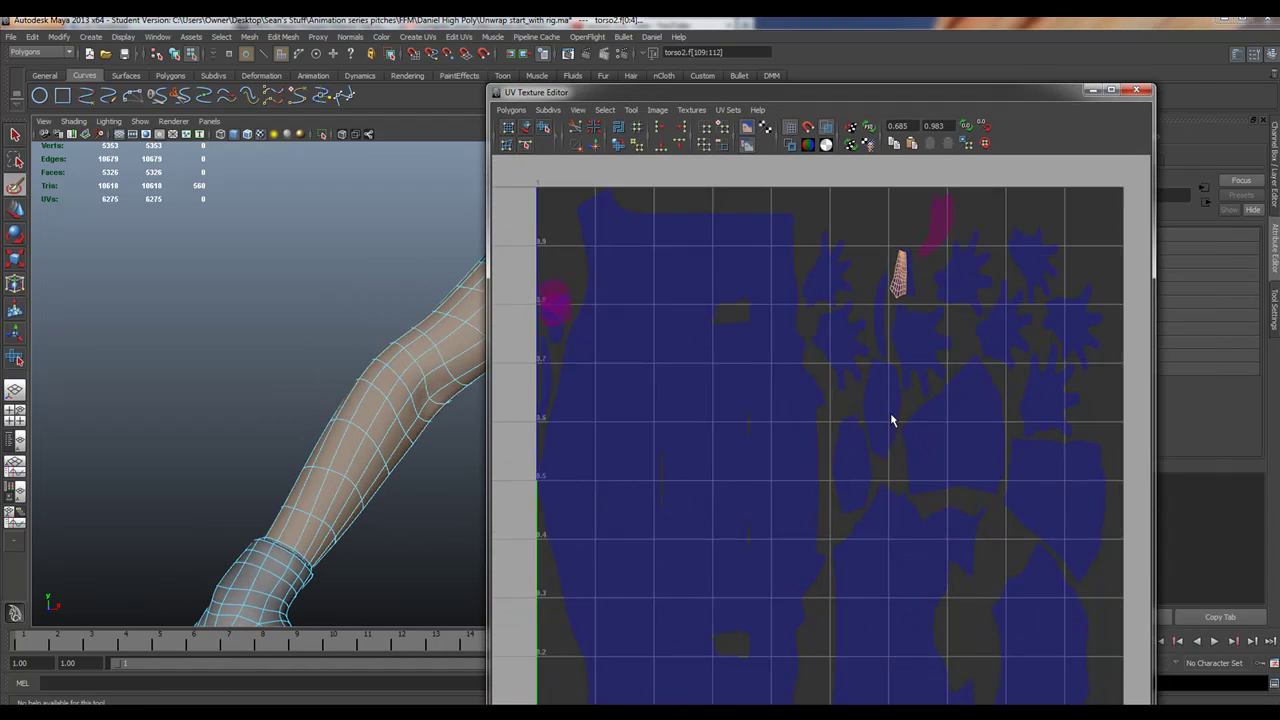
{"action": "left_click_drag", "start_coordinate": [963, 96], "coordinate": [1062, 628]}
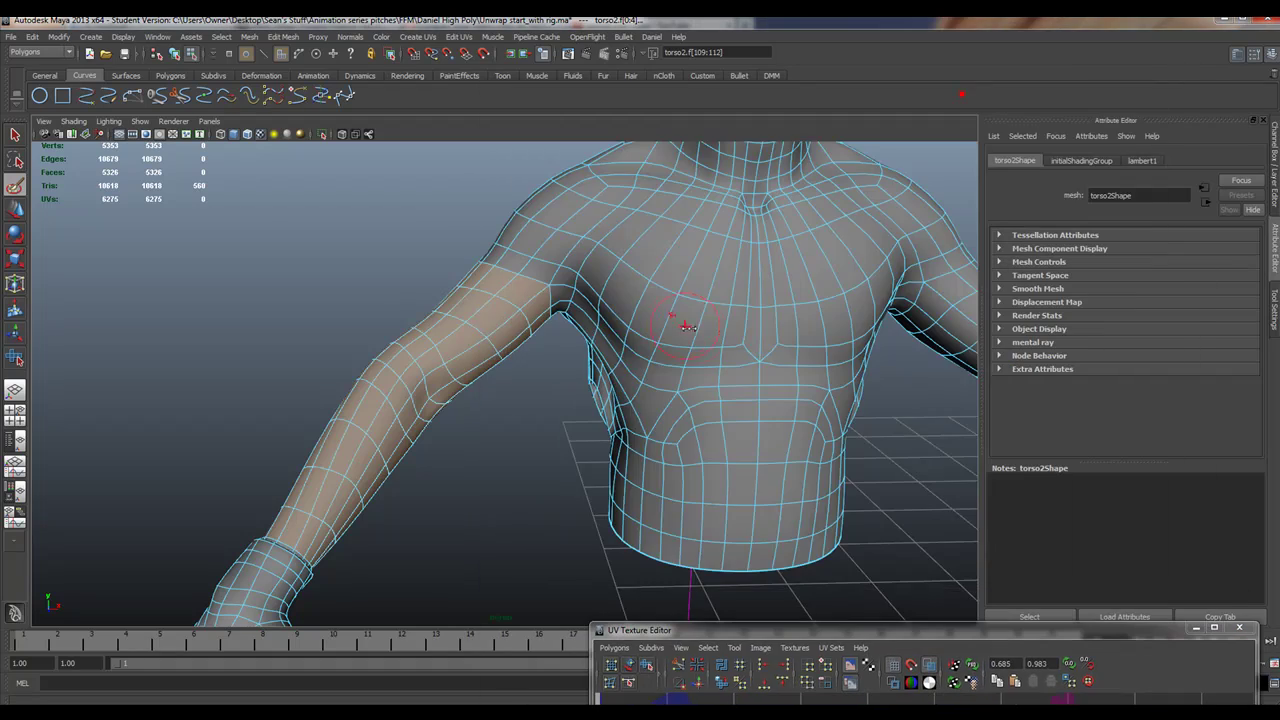
Compare the bare torso's arms with the sleeves of the clothed character standing beside it
{"action": "right_click_drag", "start_coordinate": [419, 337], "coordinate": [380, 357], "text": "alt"}
{"action": "middle_click_drag", "start_coordinate": [589, 366], "coordinate": [280, 356], "text": "alt"}
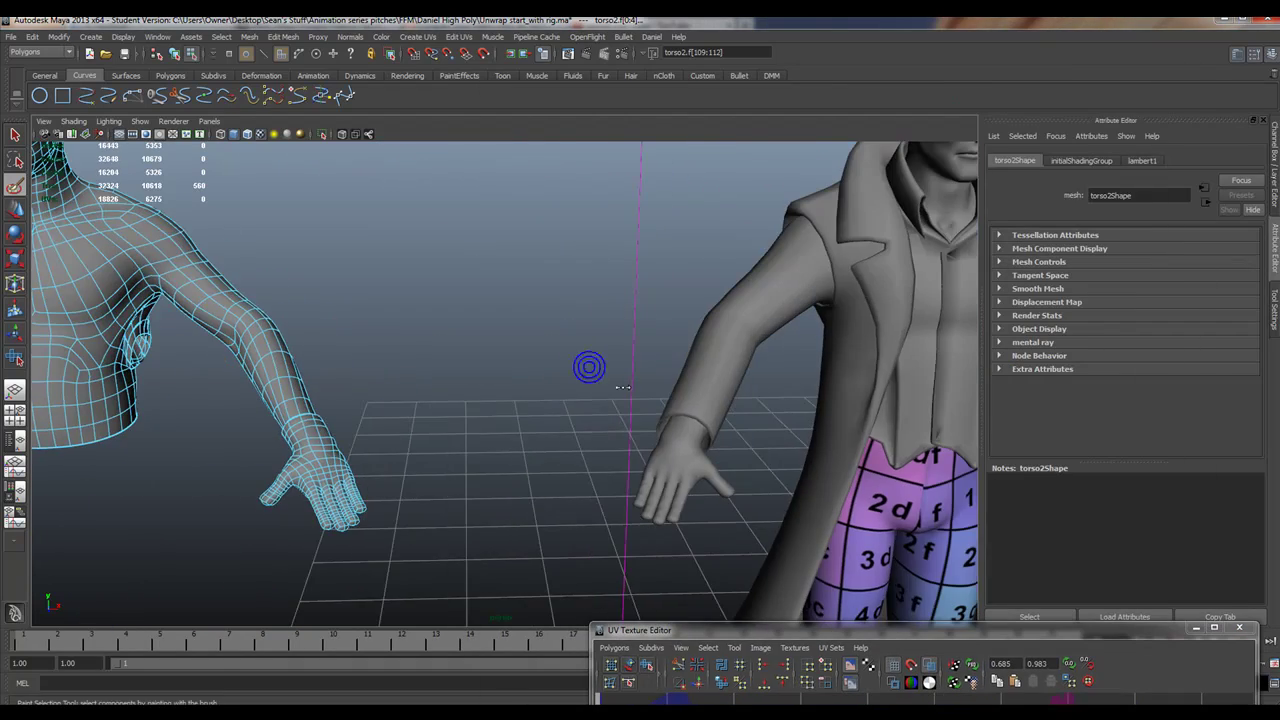
{"action": "right_click_drag", "start_coordinate": [609, 374], "coordinate": [495, 370], "text": "alt"}
{"action": "left_click_drag", "start_coordinate": [494, 370], "coordinate": [603, 371], "text": "alt"}
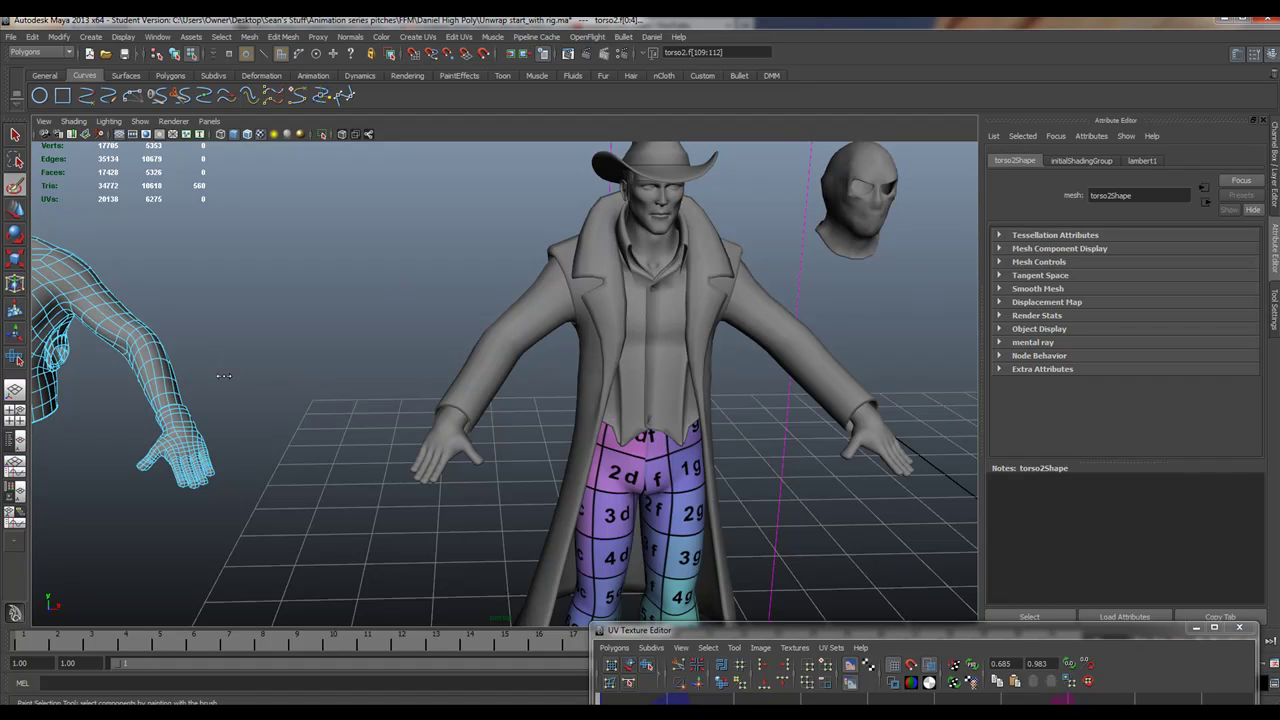
{"action": "middle_click_drag", "start_coordinate": [223, 376], "coordinate": [576, 435], "text": "alt"}
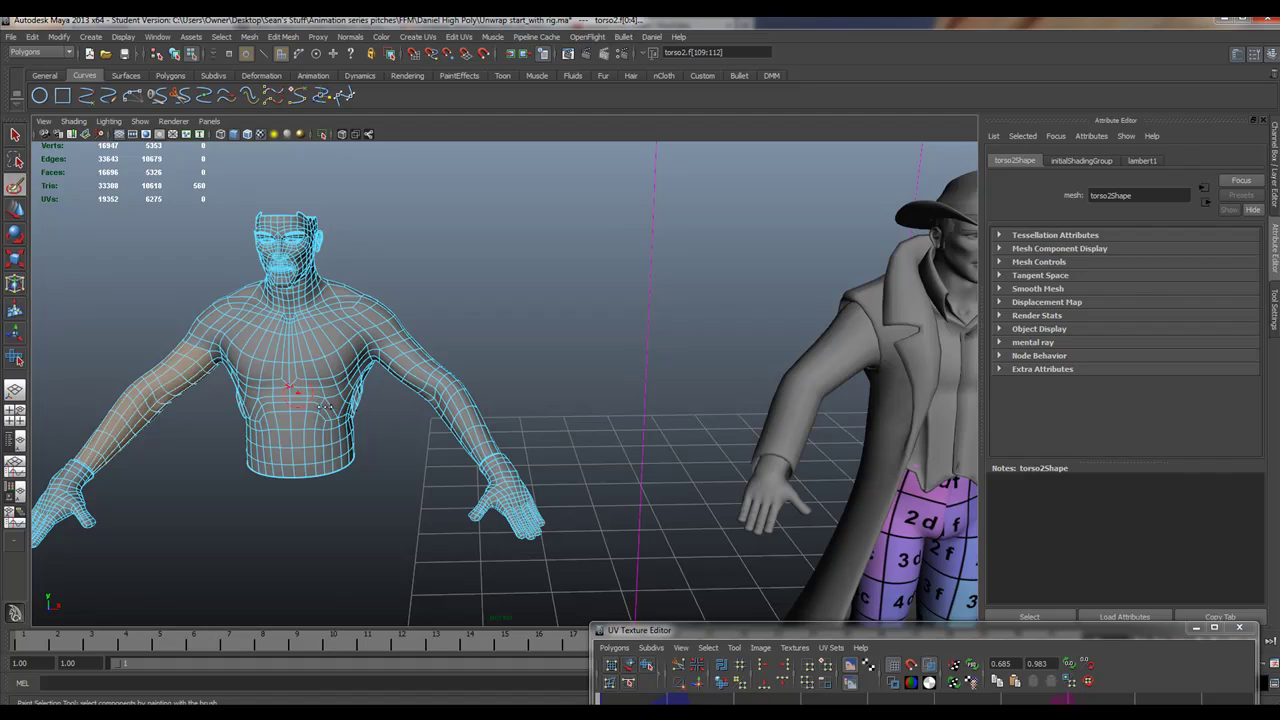
{"action": "middle_click_drag", "start_coordinate": [325, 407], "coordinate": [626, 502], "text": "alt"}
{"action": "right_click_drag", "start_coordinate": [343, 497], "coordinate": [437, 540], "text": "alt"}
{"action": "middle_click_drag", "start_coordinate": [437, 540], "coordinate": [561, 390], "text": "alt"}
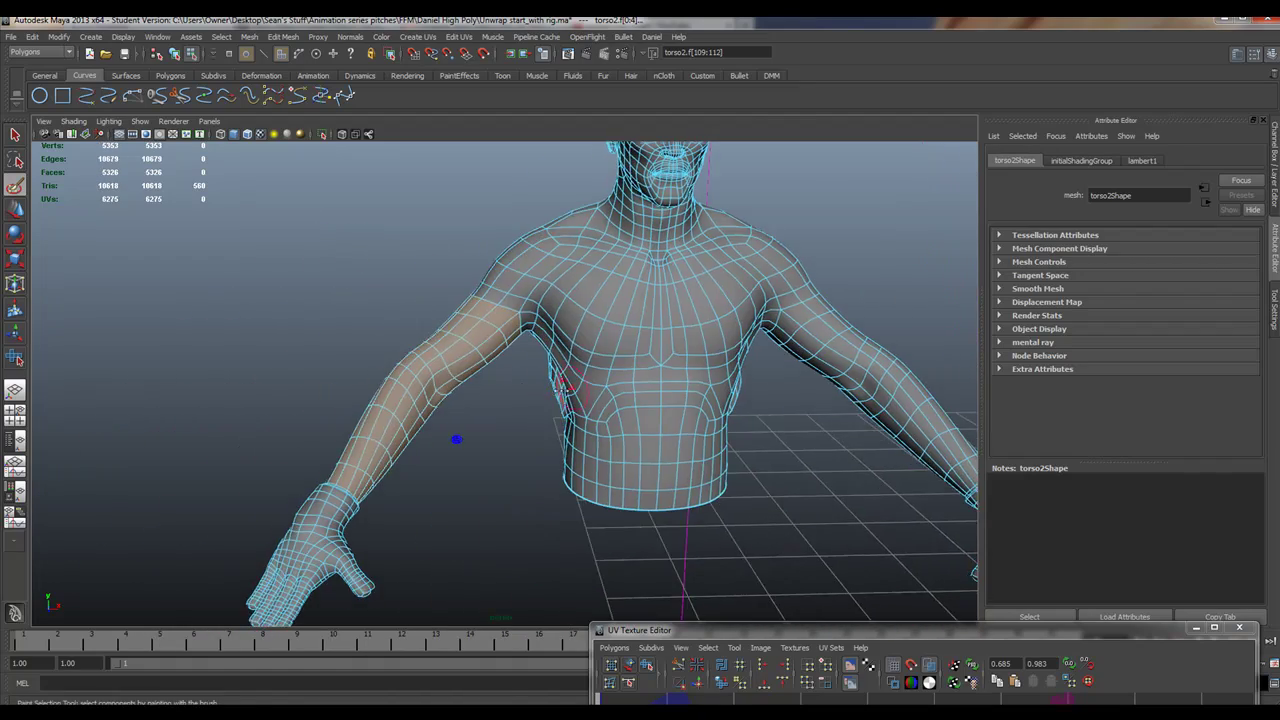
{"action": "left_click_drag", "start_coordinate": [504, 384], "coordinate": [540, 371], "text": "alt"}
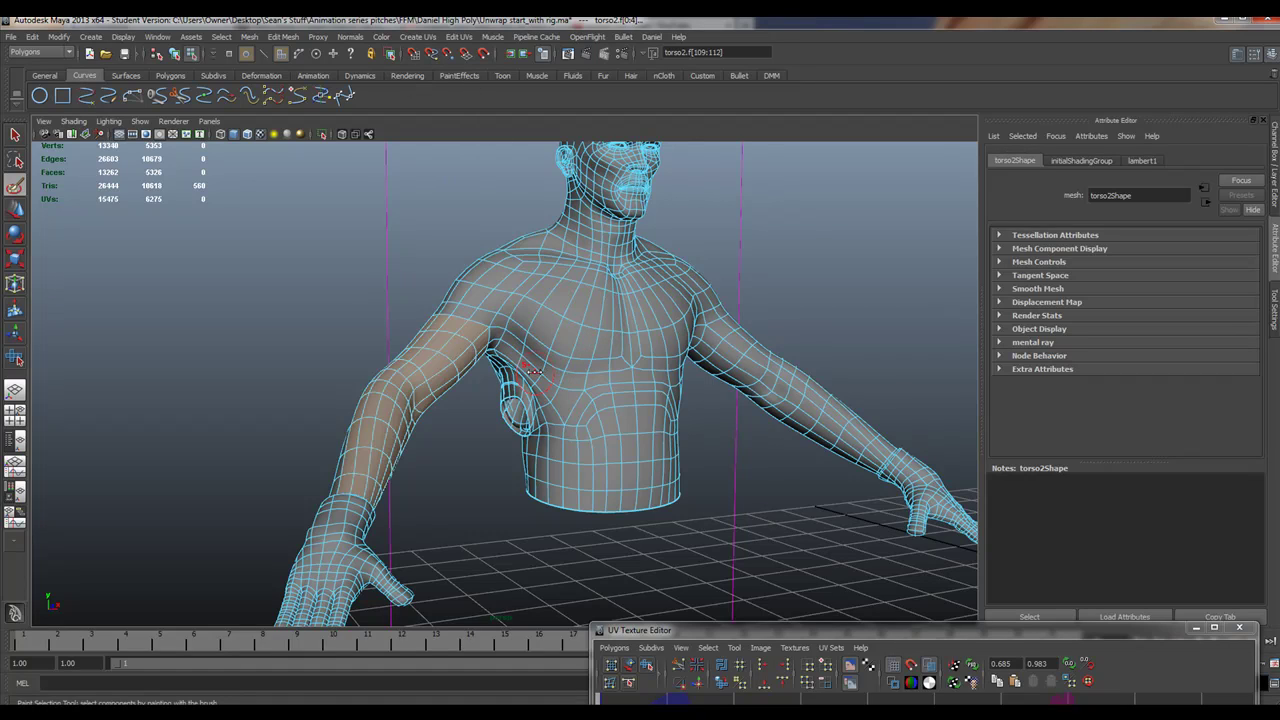
{"action": "left_click", "coordinate": [40, 51]}
{"action": "left_click", "coordinate": [35, 60]}
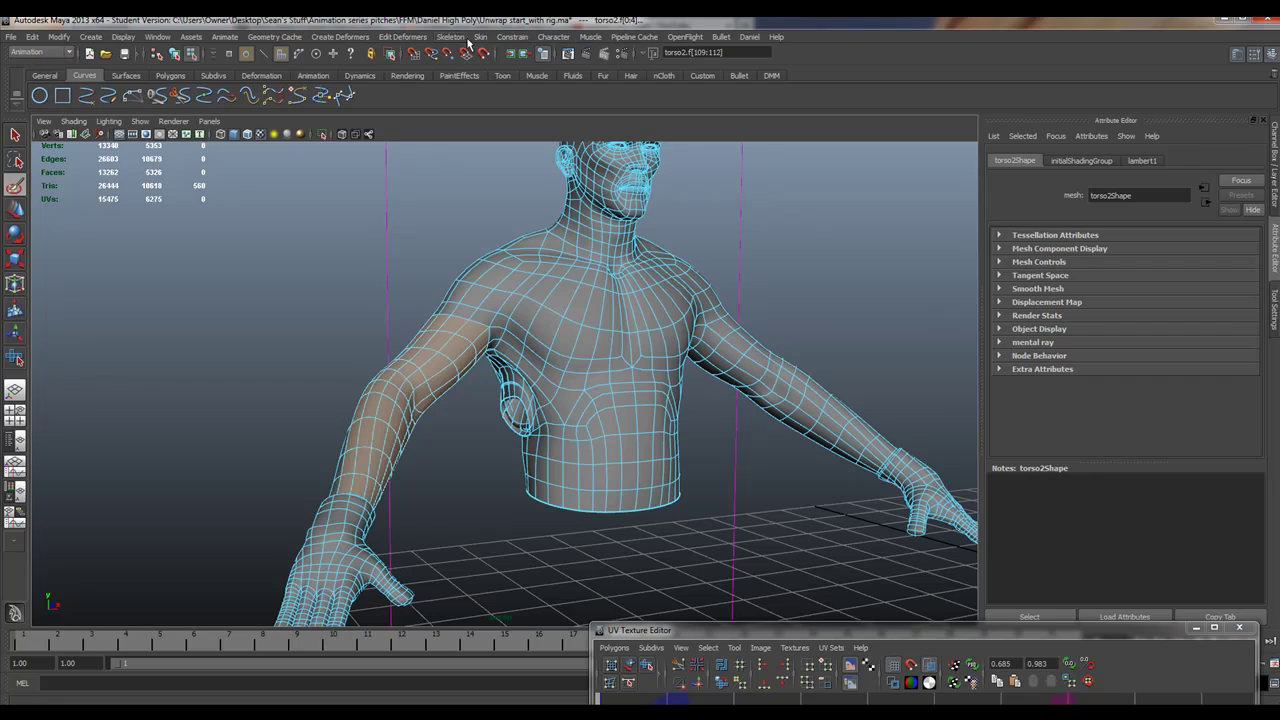
{"action": "left_click", "coordinate": [40, 51]}
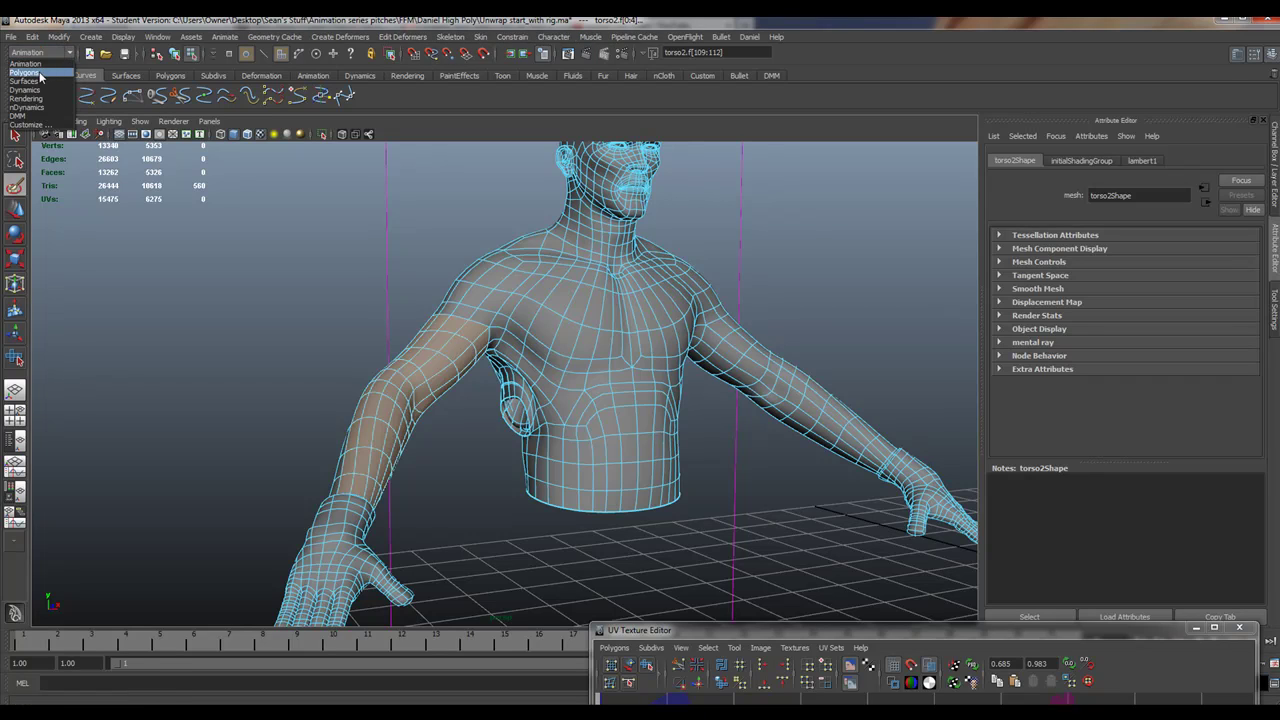
{"action": "left_click", "coordinate": [40, 72]}
Apply a planar mapping to the selected right arm faces, with the projection fitted to the best plane
{"action": "left_click", "coordinate": [459, 37]}
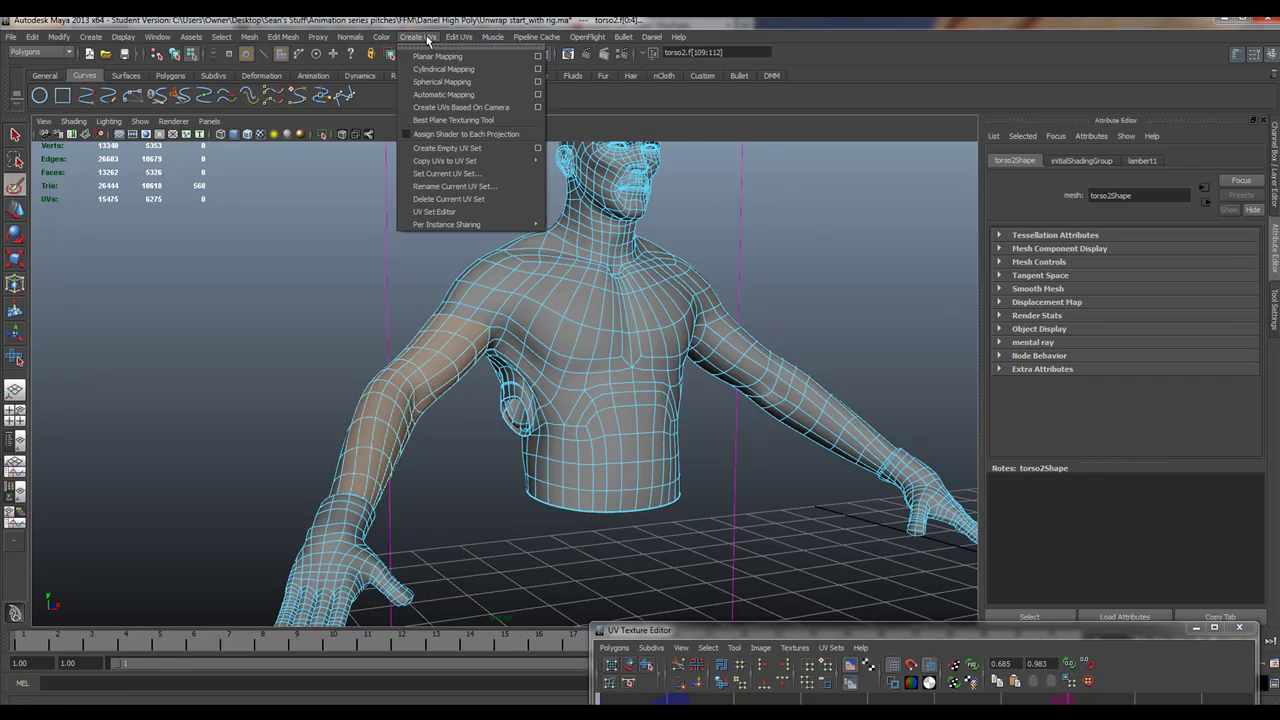
{"action": "left_click", "coordinate": [541, 54]}
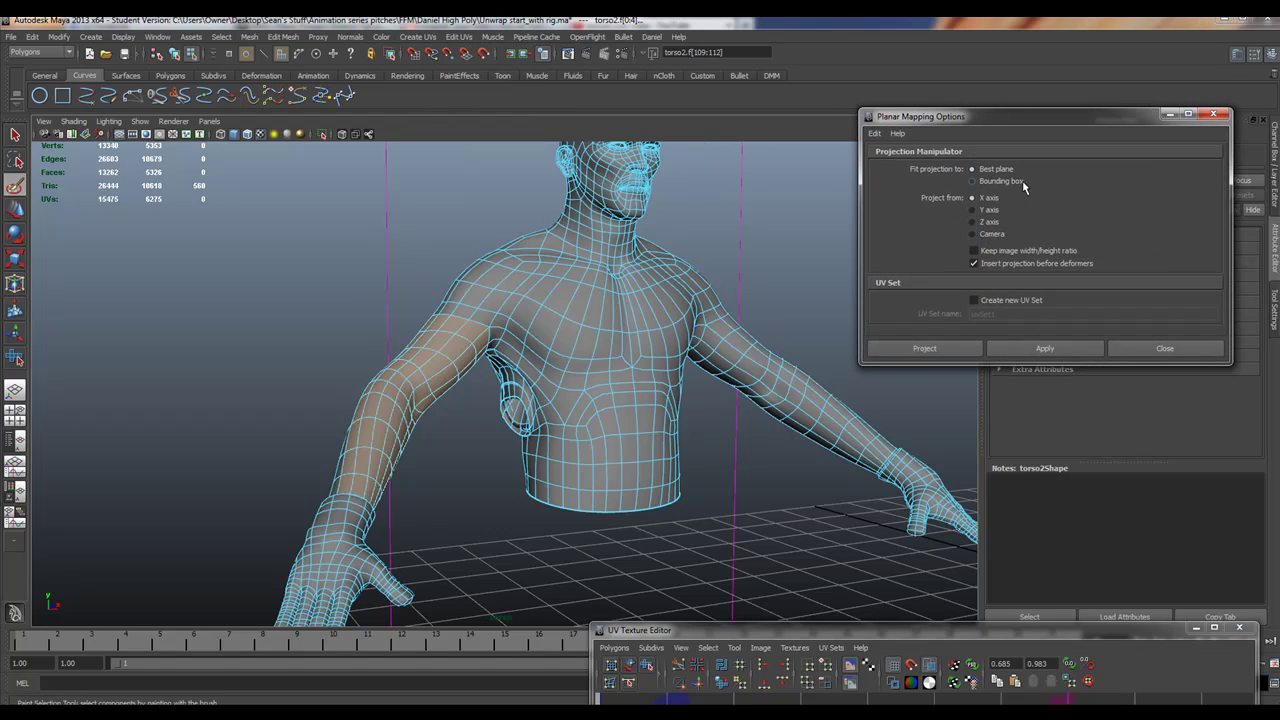
{"action": "left_click_drag", "start_coordinate": [620, 430], "coordinate": [545, 333], "text": "alt"}
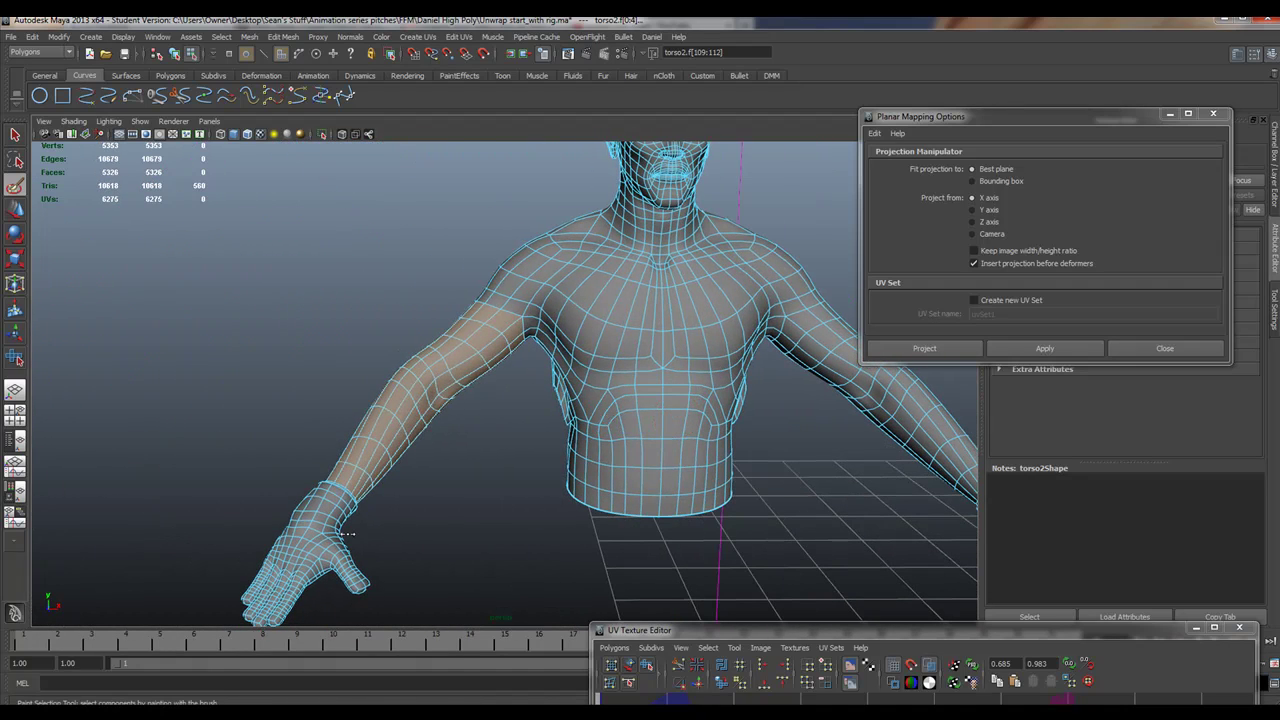
{"action": "left_click_drag", "start_coordinate": [368, 499], "coordinate": [471, 489], "text": "alt"}
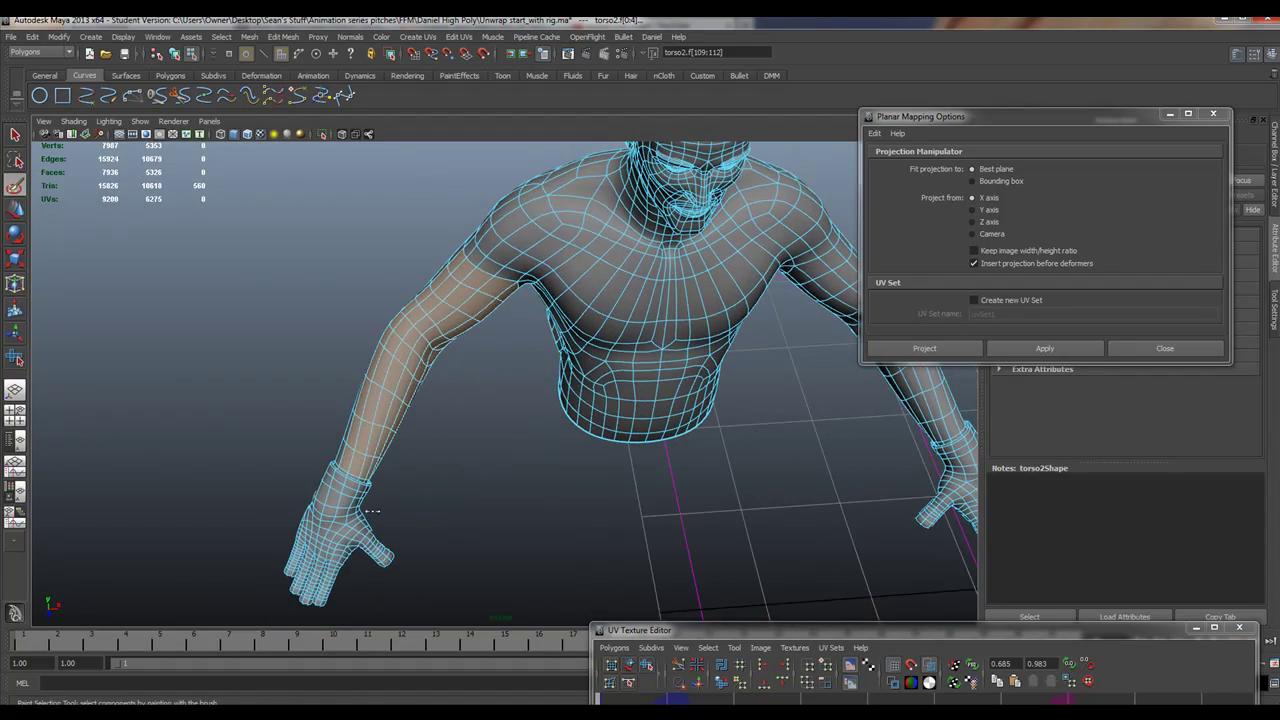
{"action": "left_click_drag", "start_coordinate": [372, 510], "coordinate": [451, 410], "text": "alt"}
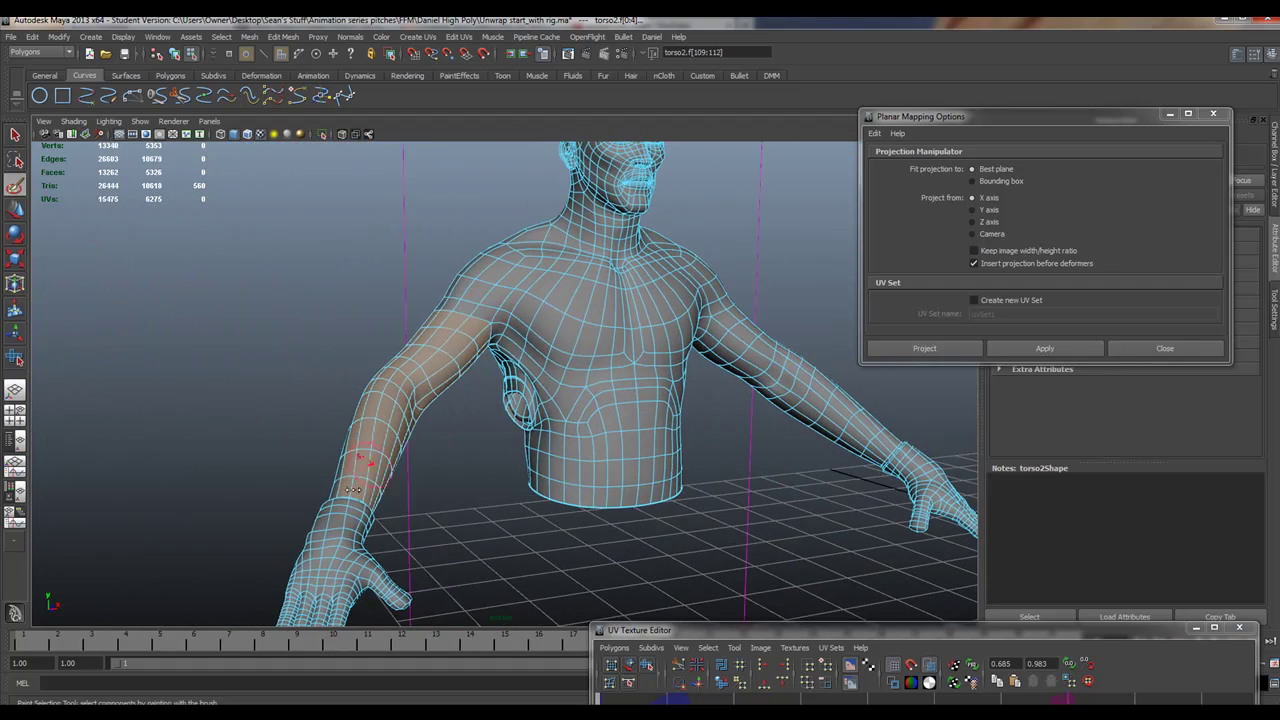
{"action": "left_click_drag", "start_coordinate": [487, 279], "coordinate": [494, 309], "text": "alt"}
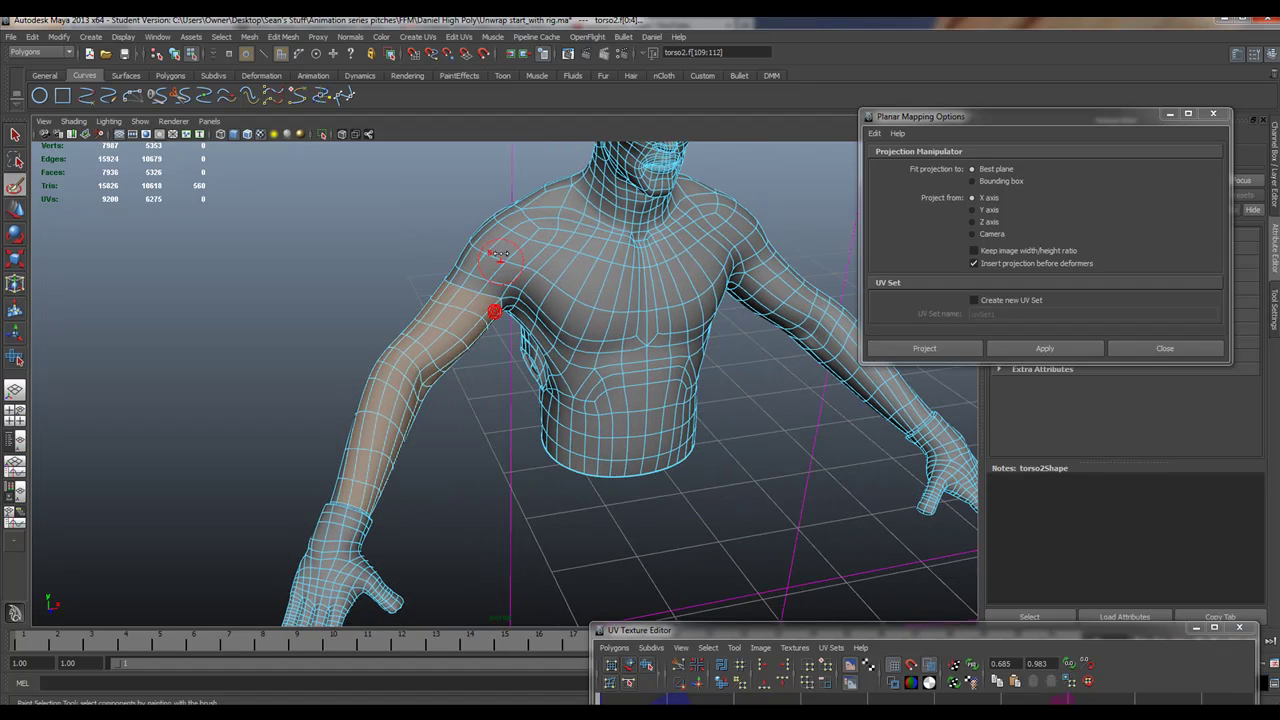
{"action": "left_click", "coordinate": [1043, 350]}
{"action": "left_click_drag", "start_coordinate": [601, 427], "coordinate": [491, 393], "text": "alt"}
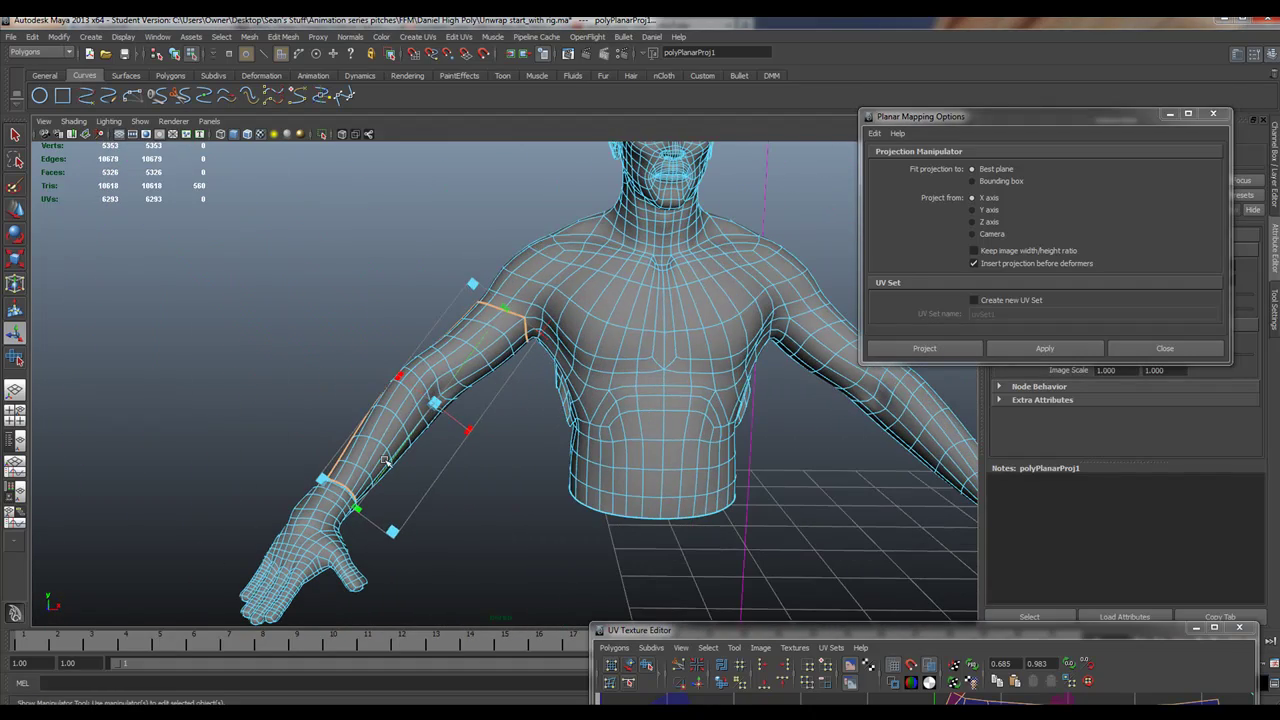
{"action": "mouse_move", "coordinate": [492, 304]}
{"action": "left_mouse_down", "text": "alt"}
{"action": "mouse_move", "coordinate": [447, 288]}
{"action": "mouse_move", "coordinate": [491, 319]}
{"action": "left_mouse_up", "text": "alt"}
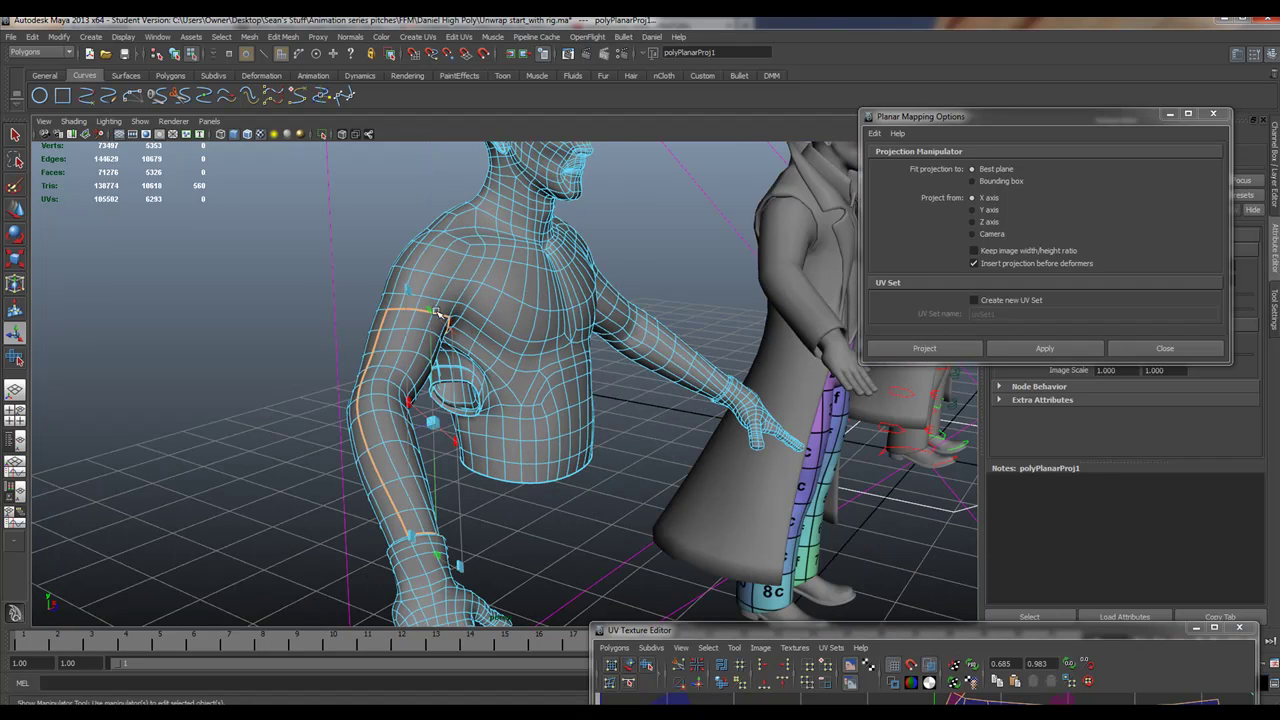
Bring the UV Texture Editor over the model and move the arm's UV shell horizontally out of the 0–1 texture space into the empty area beside it
{"action": "left_click_drag", "start_coordinate": [820, 630], "coordinate": [660, 160]}
{"action": "scroll", "coordinate": [920, 612], "scroll_direction": "down", "scroll_amount": 4}
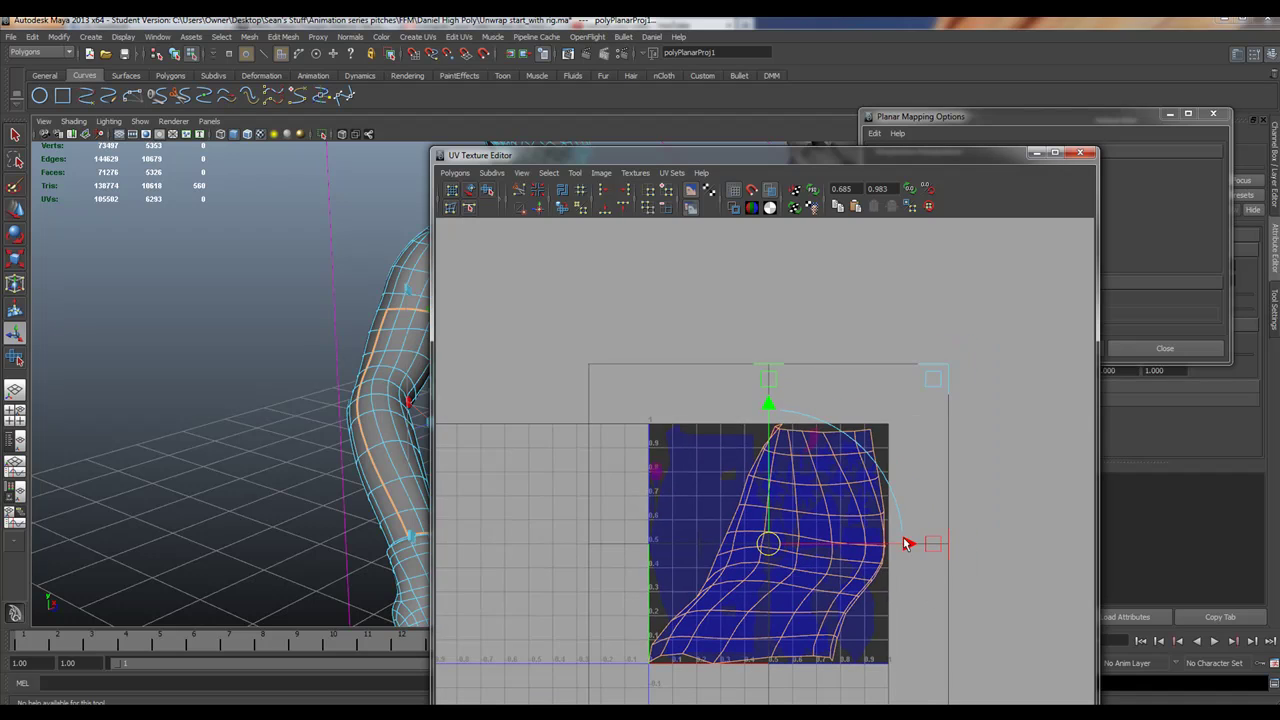
{"action": "left_click_drag", "start_coordinate": [904, 543], "coordinate": [600, 543]}
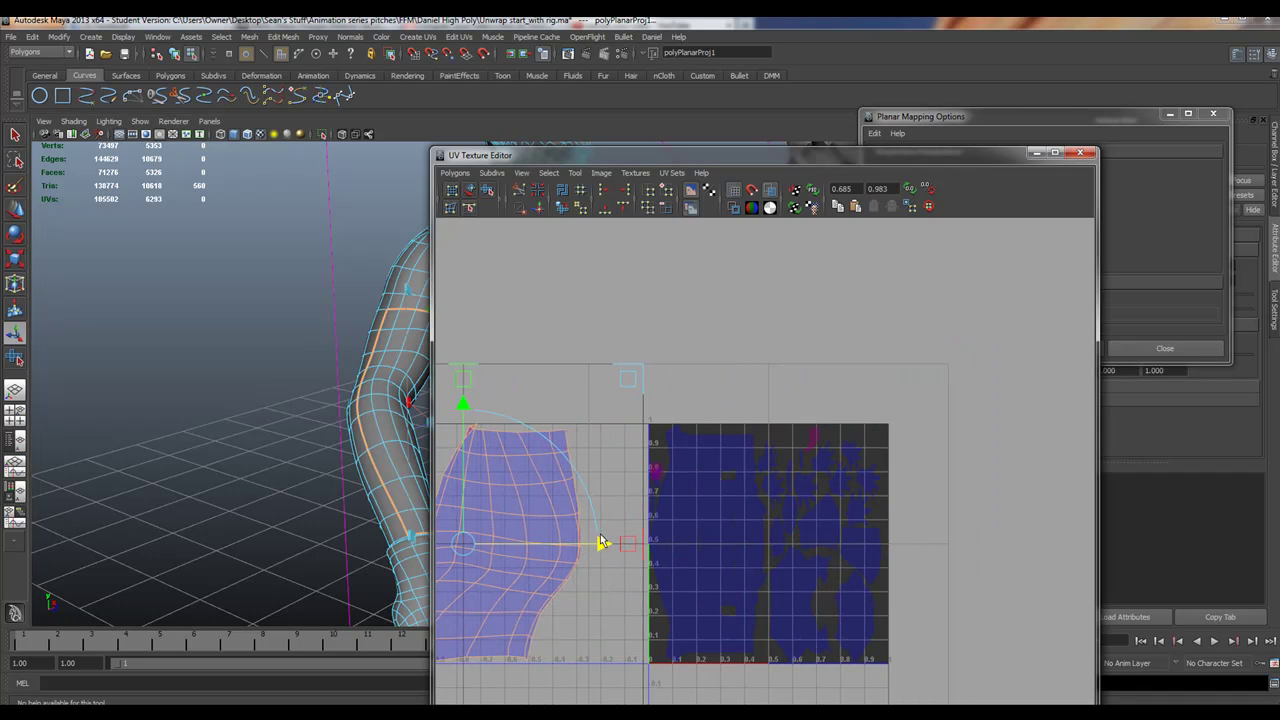
{"action": "middle_click_drag", "start_coordinate": [702, 498], "coordinate": [916, 480], "text": "alt"}
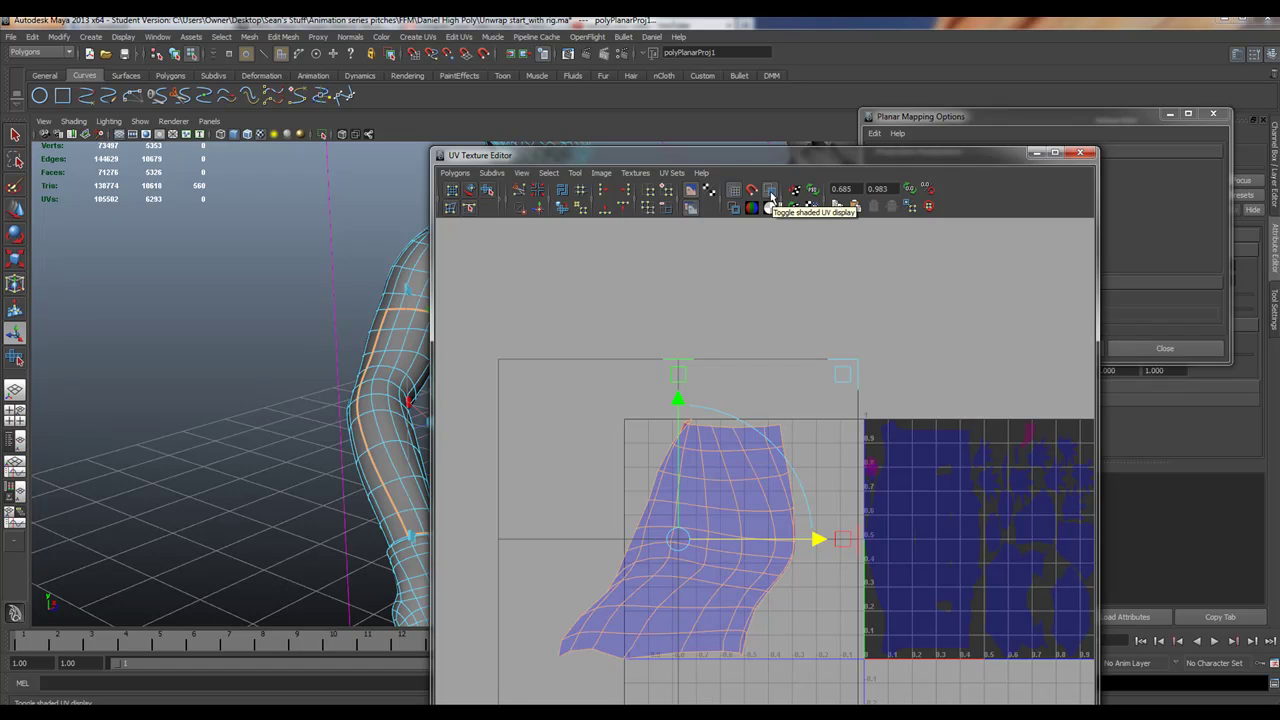
Uncover the arm in the viewport and examine how the projected UV shell corresponds to its highlighted seam edges
{"action": "scroll", "coordinate": [759, 547], "scroll_direction": "up", "scroll_amount": 3}
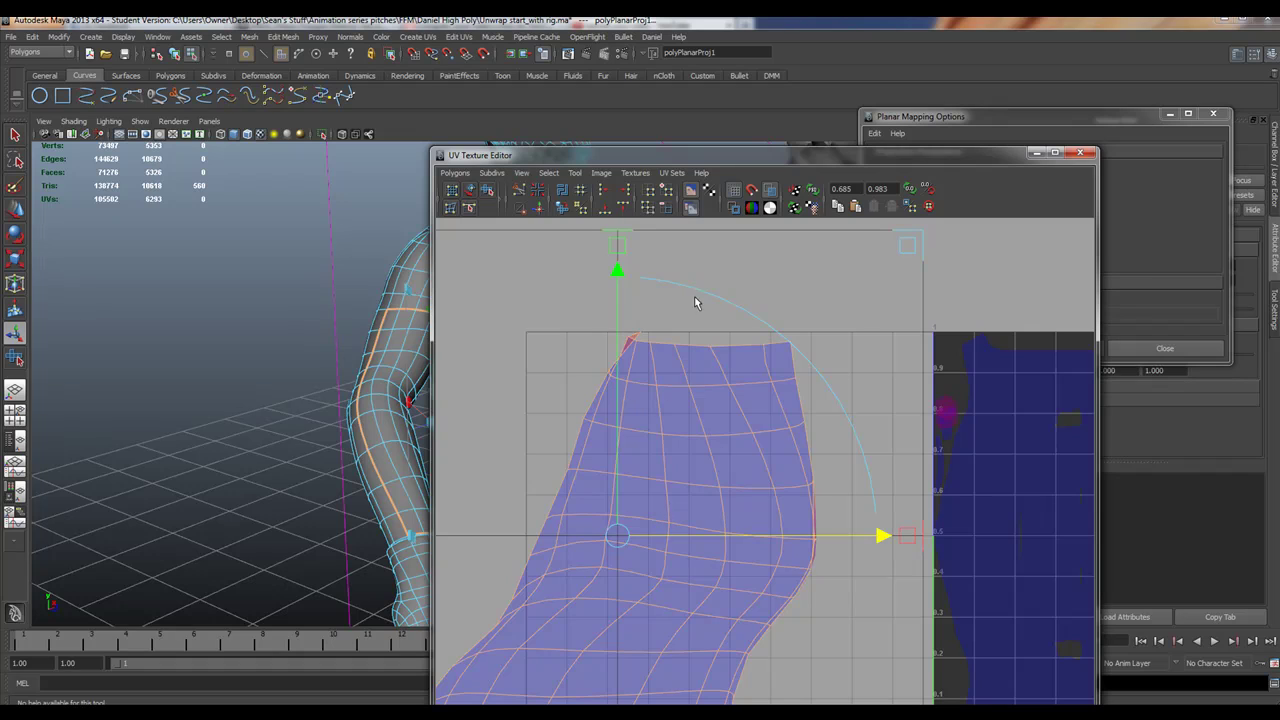
{"action": "middle_click_drag", "start_coordinate": [763, 459], "coordinate": [809, 354], "text": "alt"}
{"action": "right_click_drag", "start_coordinate": [809, 354], "coordinate": [604, 399], "text": "alt"}
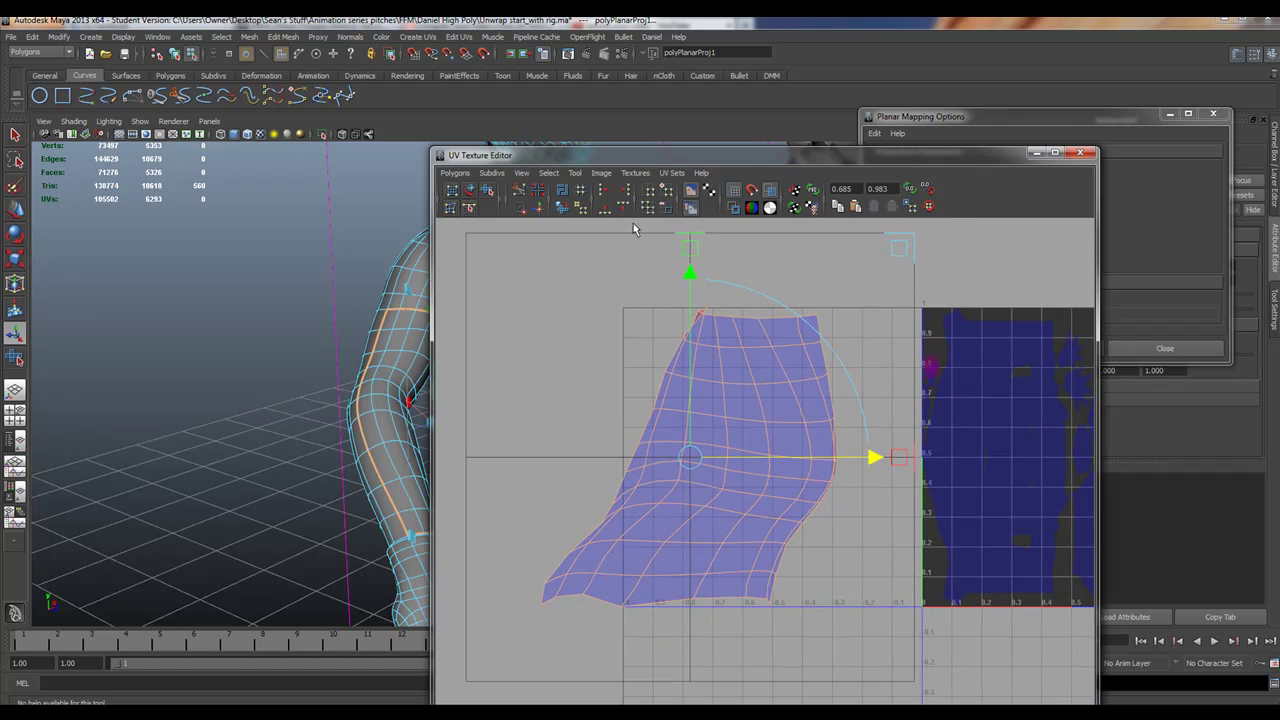
{"action": "left_click_drag", "start_coordinate": [662, 161], "coordinate": [815, 133]}
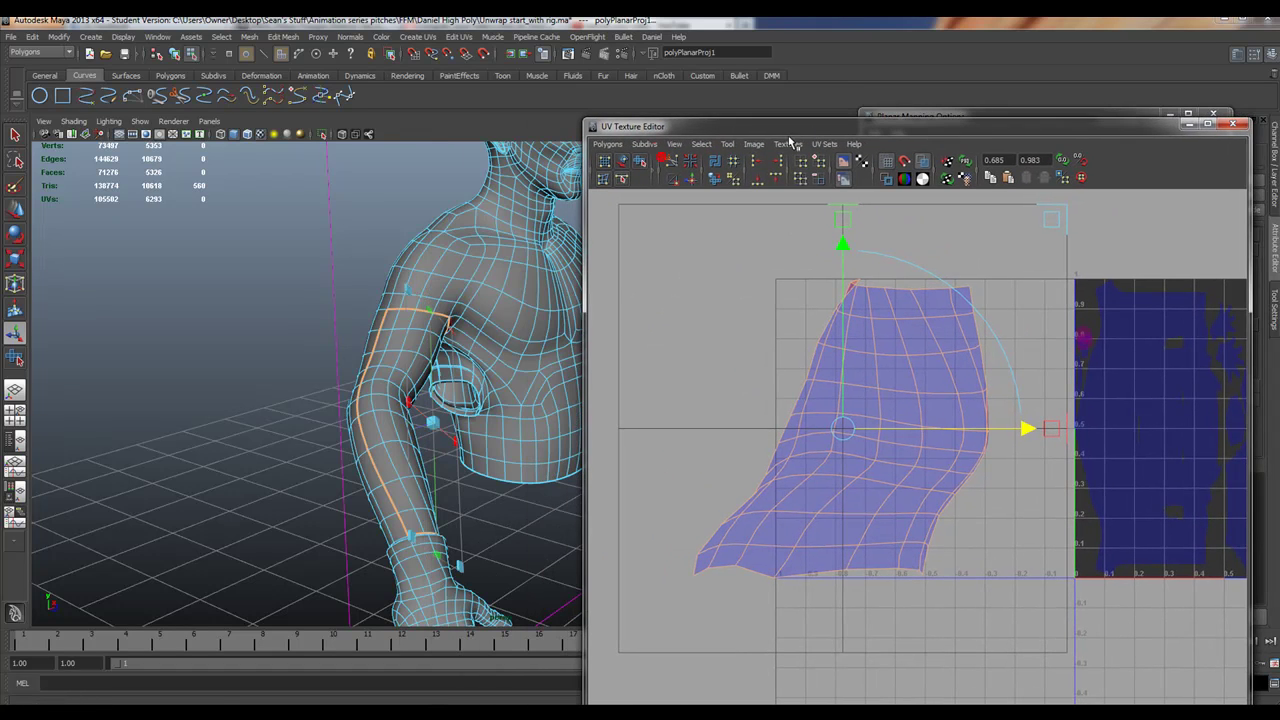
{"action": "middle_click_drag", "start_coordinate": [461, 333], "coordinate": [373, 299], "text": "alt"}
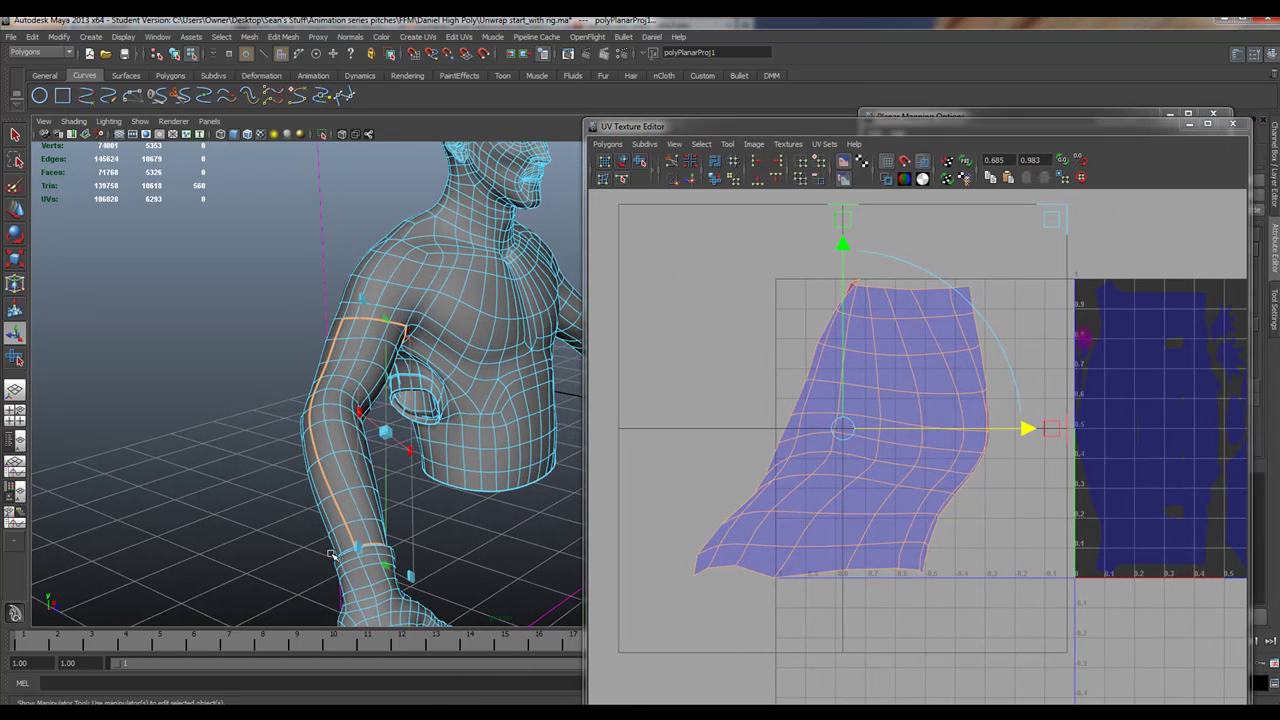
{"action": "left_click_drag", "start_coordinate": [340, 545], "coordinate": [365, 506], "text": "alt"}
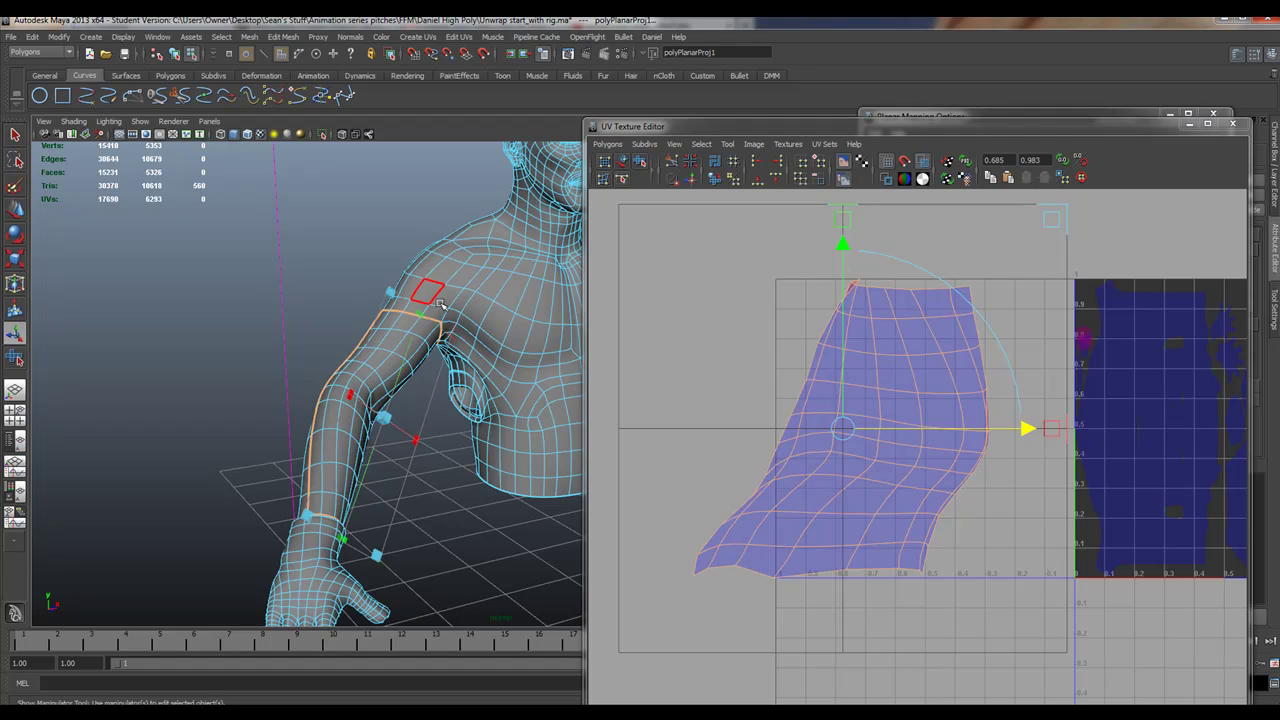
{"action": "left_click_drag", "start_coordinate": [423, 289], "coordinate": [454, 333], "text": "alt"}
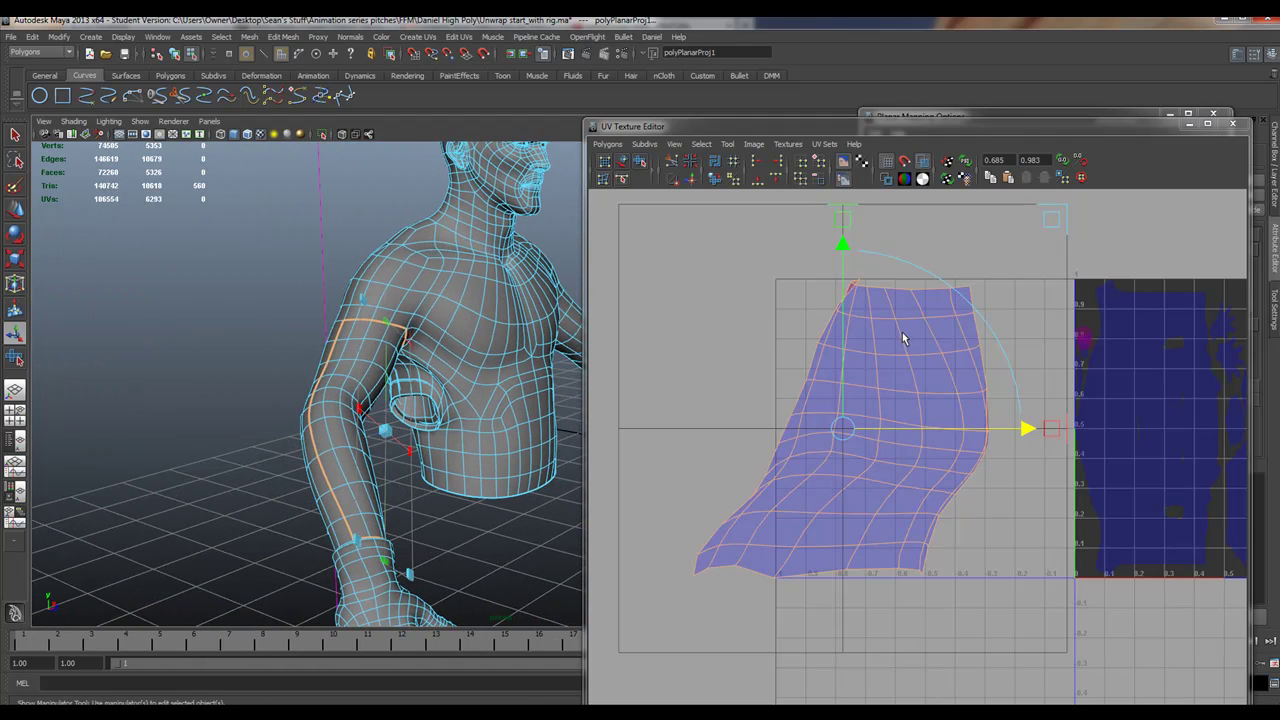
{"action": "mouse_move", "coordinate": [405, 410]}
{"action": "left_mouse_down", "text": "alt"}
{"action": "mouse_move", "coordinate": [477, 357]}
{"action": "mouse_move", "coordinate": [412, 372]}
{"action": "mouse_move", "coordinate": [411, 402]}
{"action": "left_mouse_up", "text": "alt"}
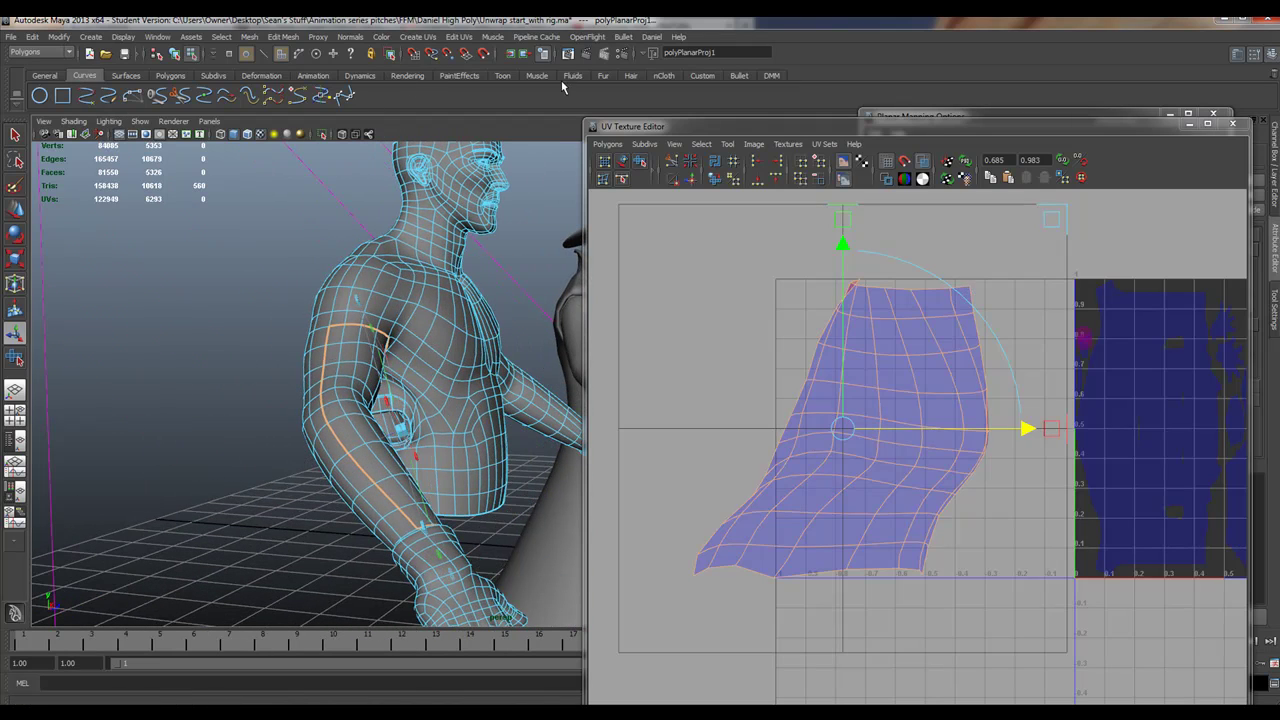
{"action": "left_click", "coordinate": [702, 75]}
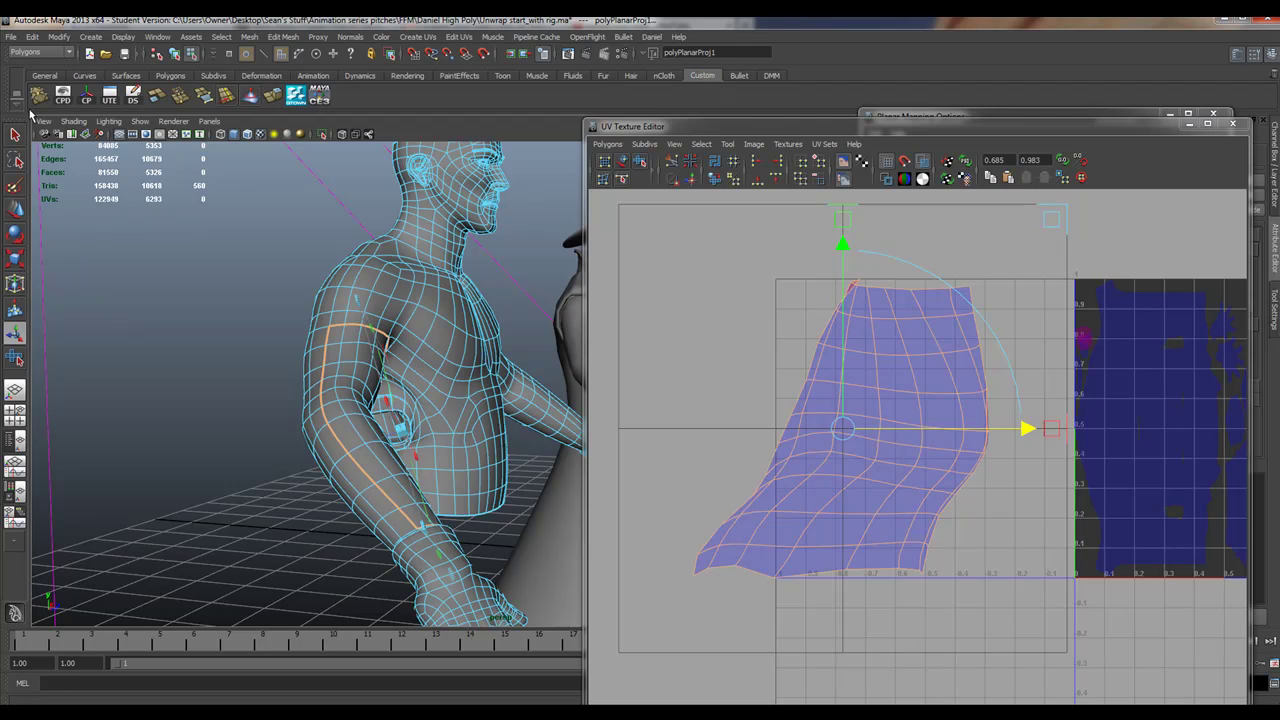
{"action": "left_click", "coordinate": [62, 100]}
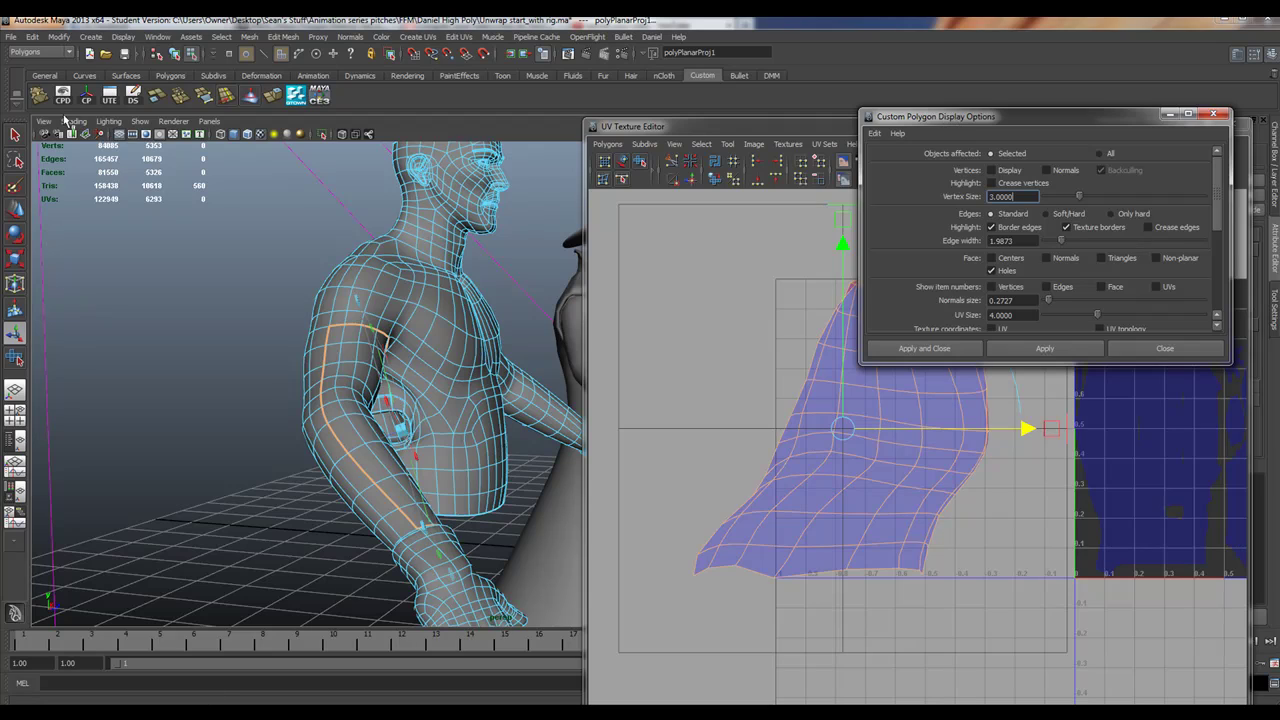
{"action": "left_click", "coordinate": [1224, 116]}
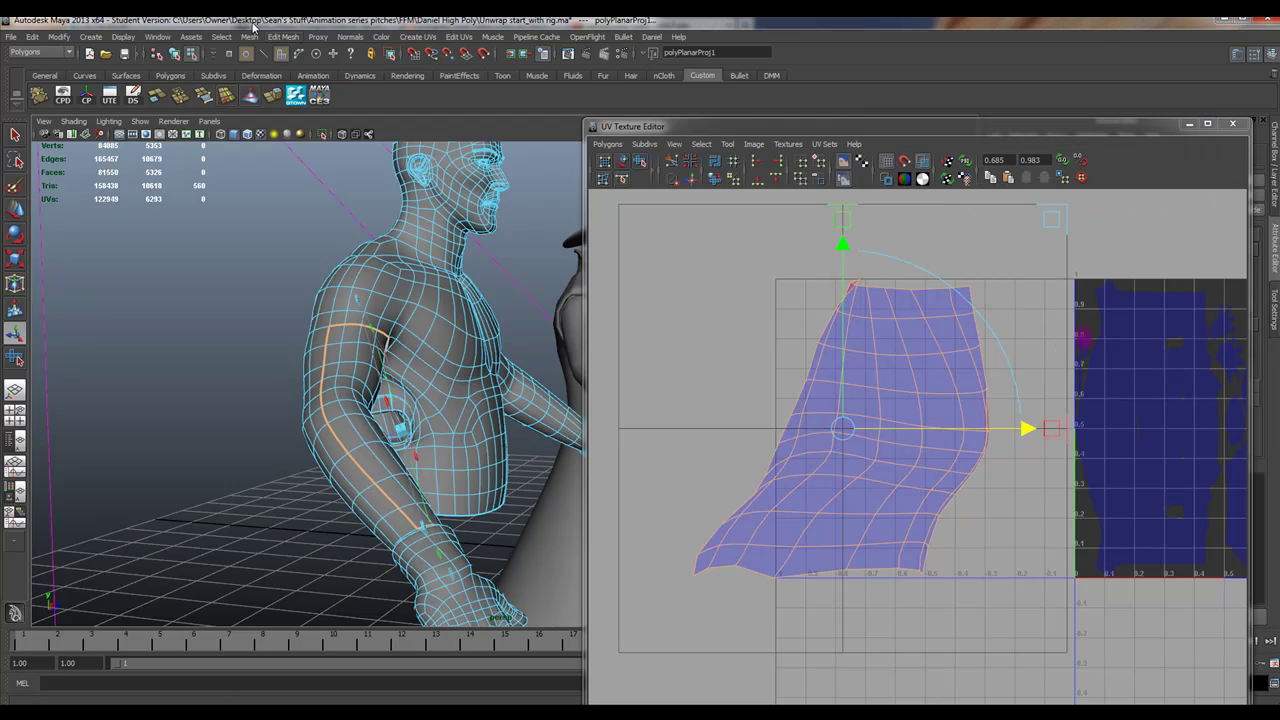
Turn off border edge highlighting in the Custom Polygon Display options for the torso and apply it, keeping texture borders on
{"action": "left_click", "coordinate": [123, 37]}
{"action": "mouse_move", "coordinate": [140, 162]}
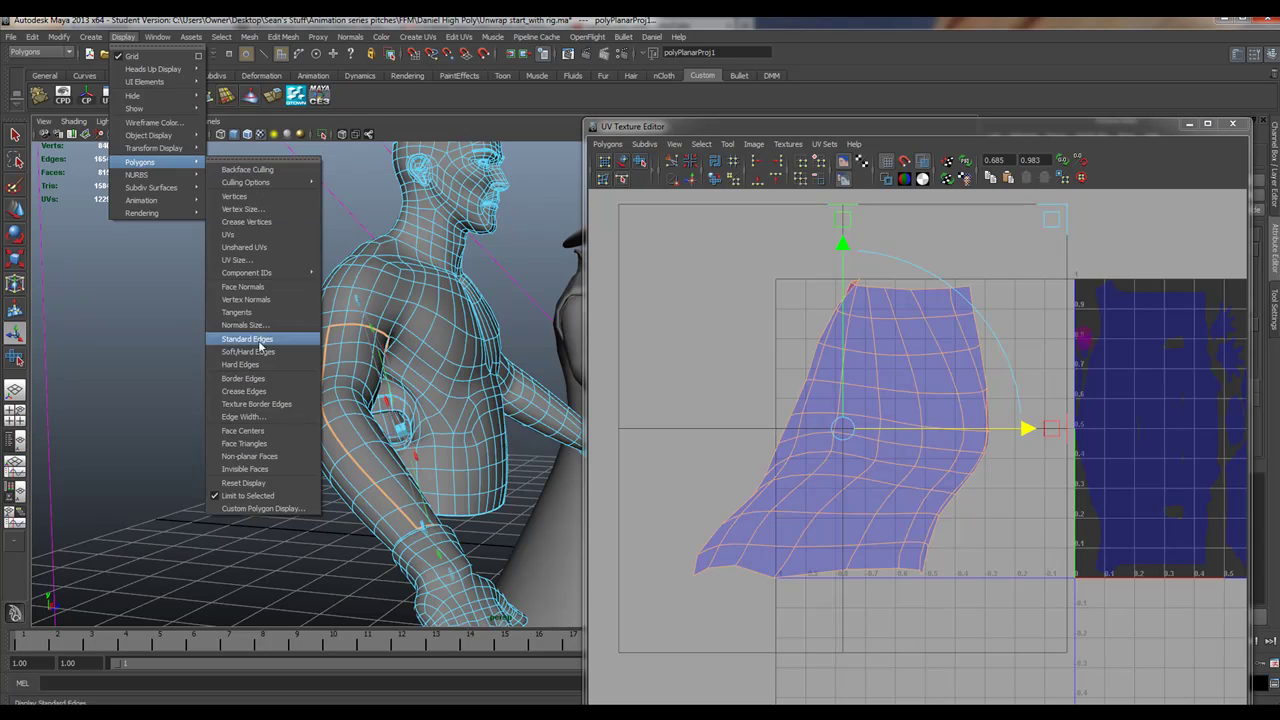
{"action": "left_click", "coordinate": [288, 510]}
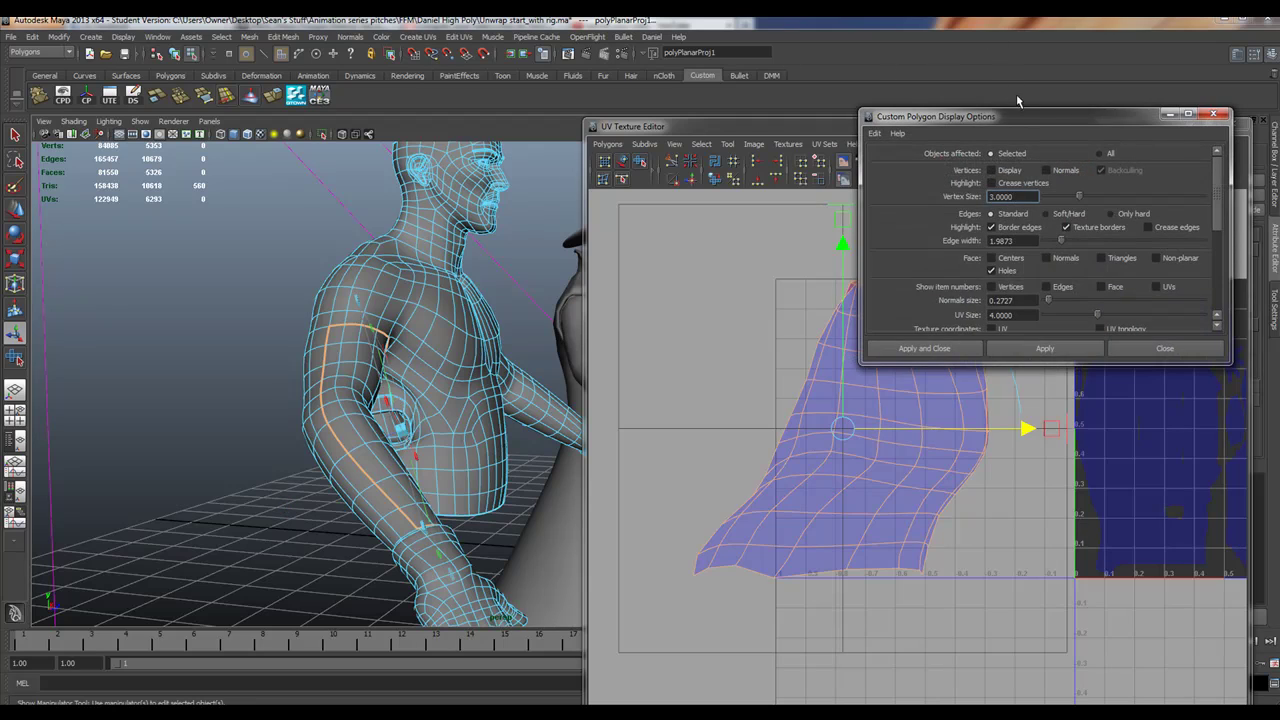
{"action": "left_click_drag", "start_coordinate": [1035, 114], "coordinate": [743, 23]}
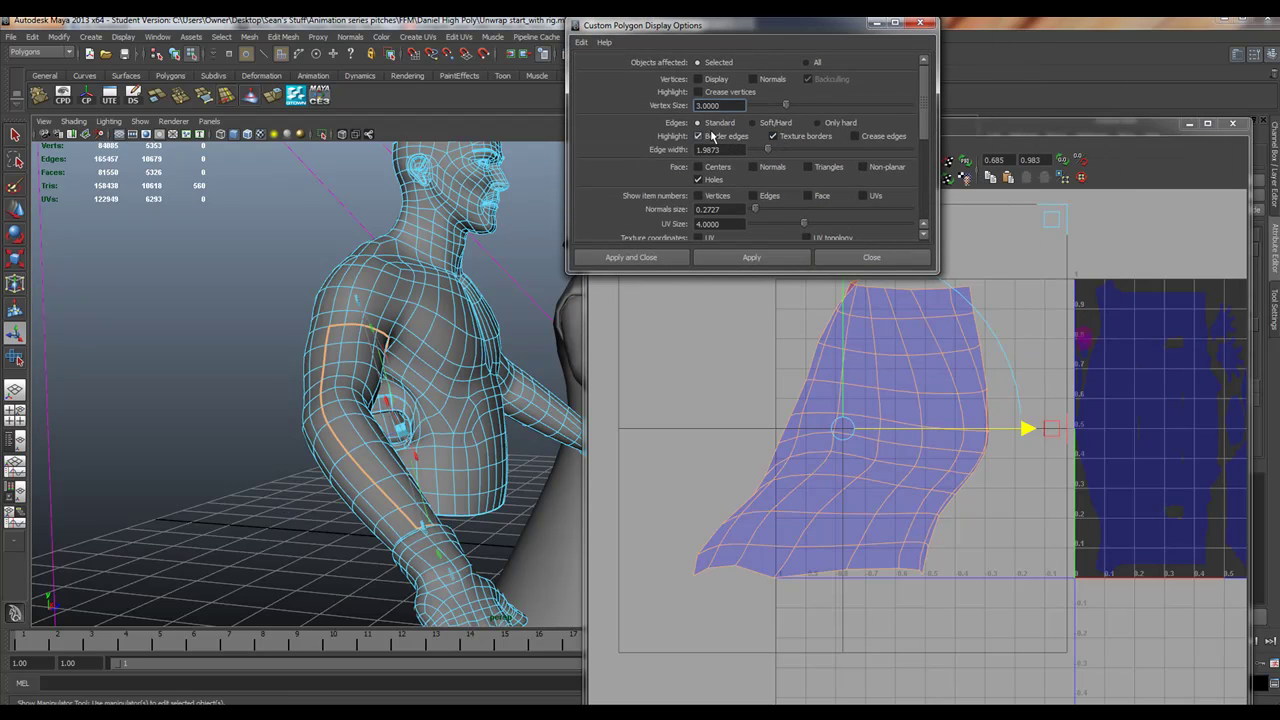
{"action": "left_click", "coordinate": [699, 136]}
{"action": "left_click", "coordinate": [752, 258]}
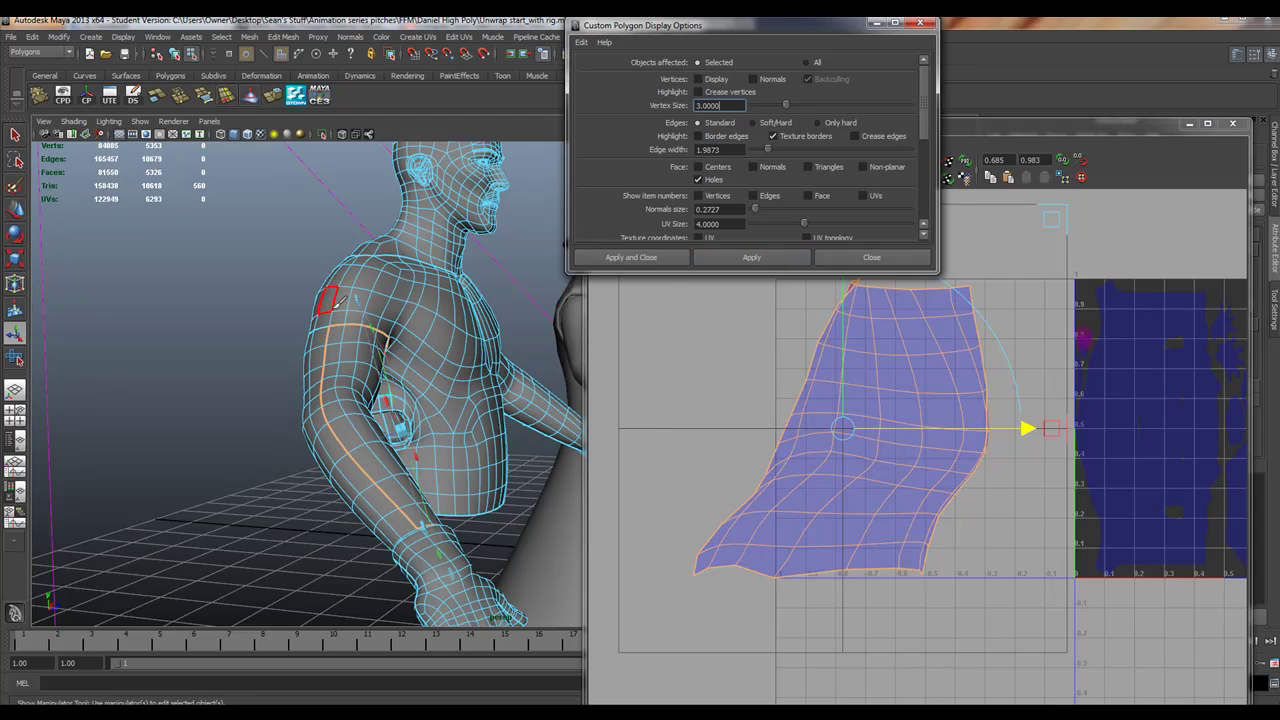
Review the texture borders around the arm, clear the selection, and turn off texture border highlighting in the Custom Polygon Display options
{"action": "left_click_drag", "start_coordinate": [343, 386], "coordinate": [540, 385], "text": "alt"}
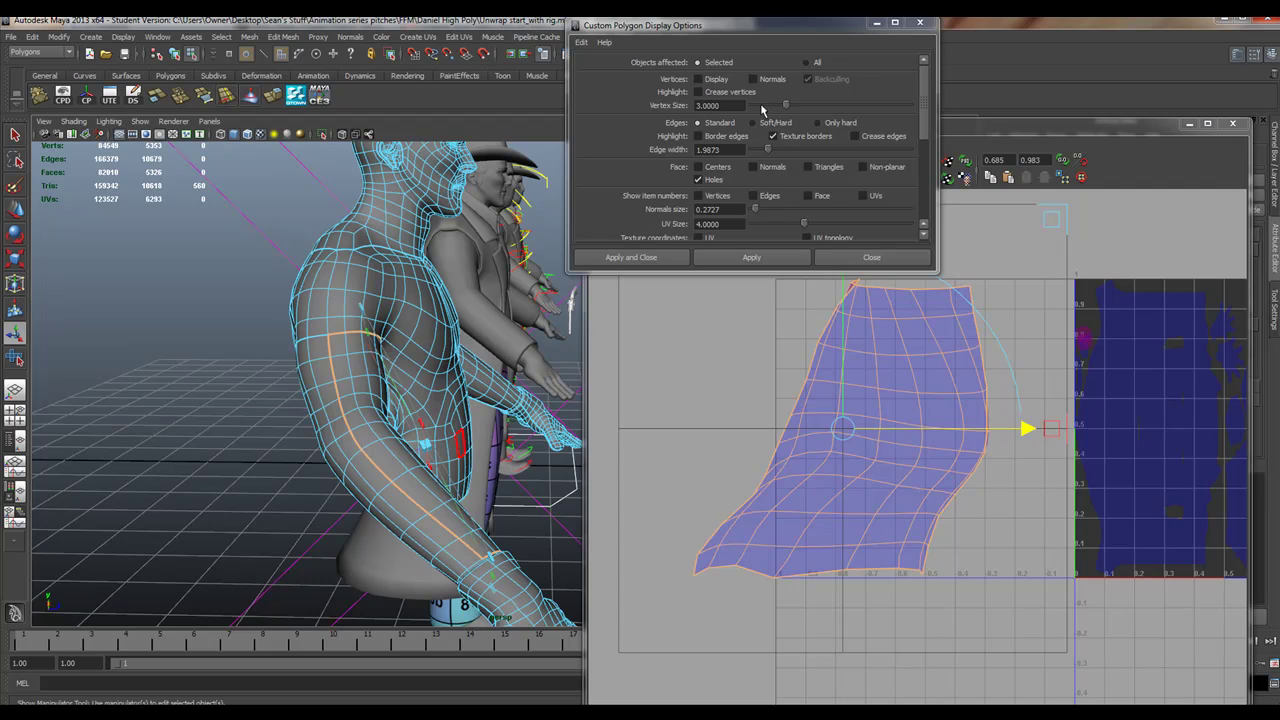
{"action": "left_click_drag", "start_coordinate": [460, 443], "coordinate": [307, 431], "text": "alt"}
{"action": "middle_click_drag", "start_coordinate": [370, 413], "coordinate": [268, 499], "text": "alt"}
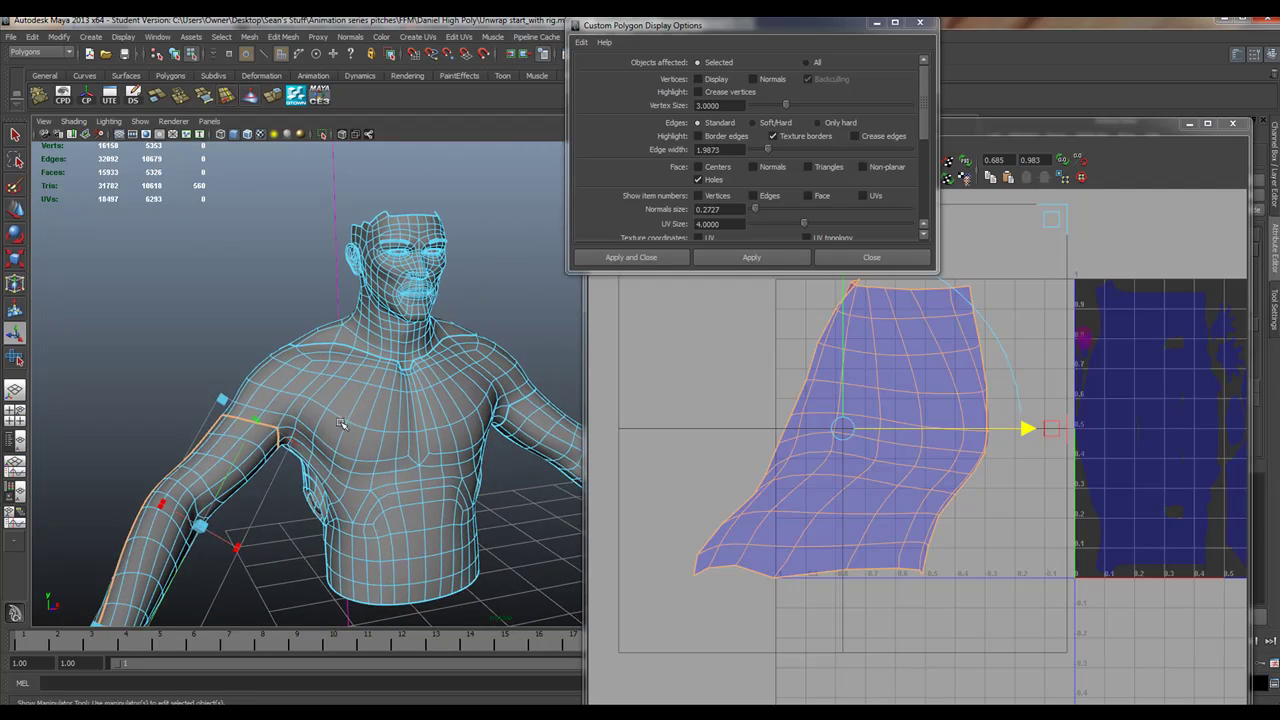
{"action": "left_click_drag", "start_coordinate": [389, 415], "coordinate": [440, 411], "text": "alt"}
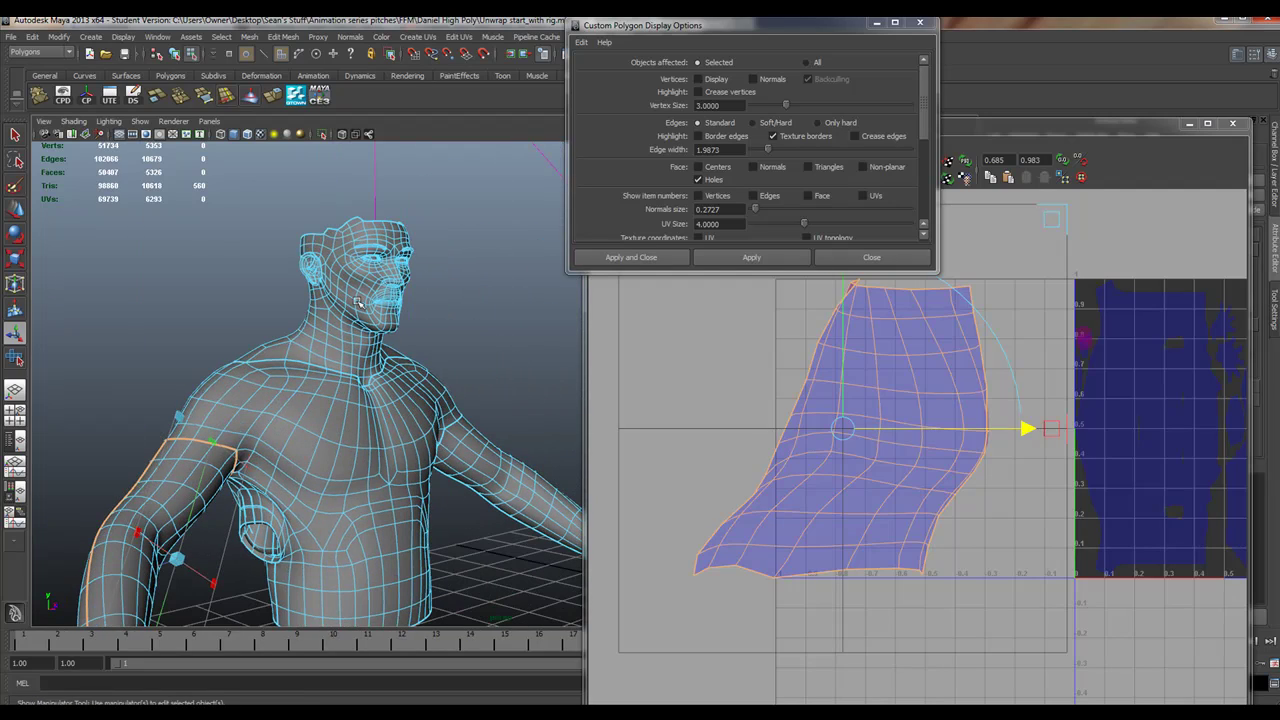
{"action": "left_click_drag", "start_coordinate": [342, 344], "coordinate": [397, 377], "text": "alt"}
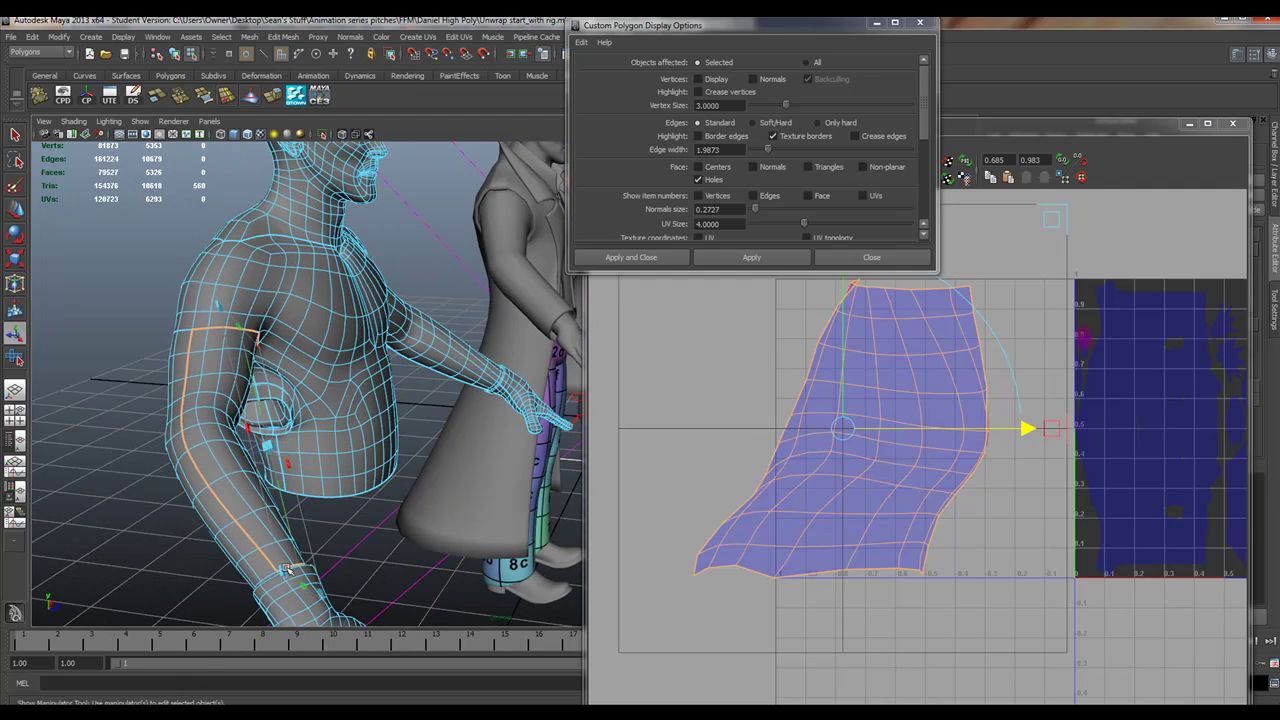
{"action": "left_click", "coordinate": [100, 344]}
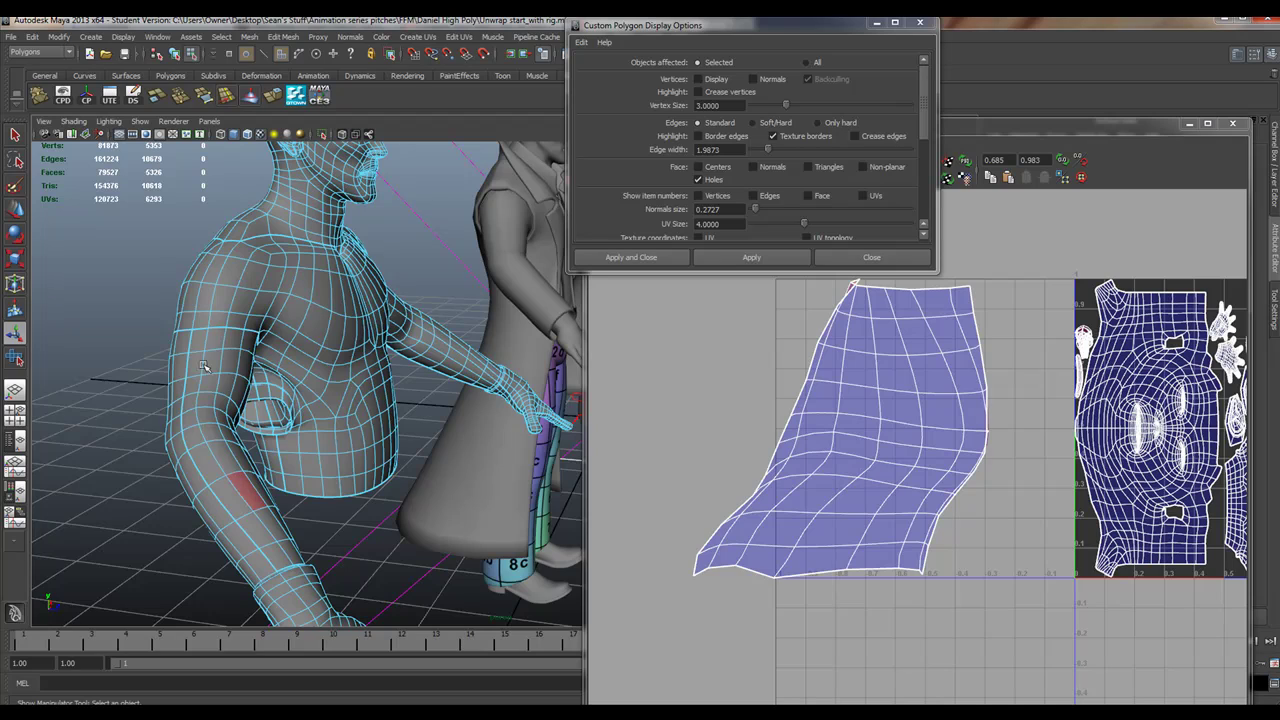
{"action": "left_click", "coordinate": [771, 136]}
{"action": "left_click", "coordinate": [750, 256]}
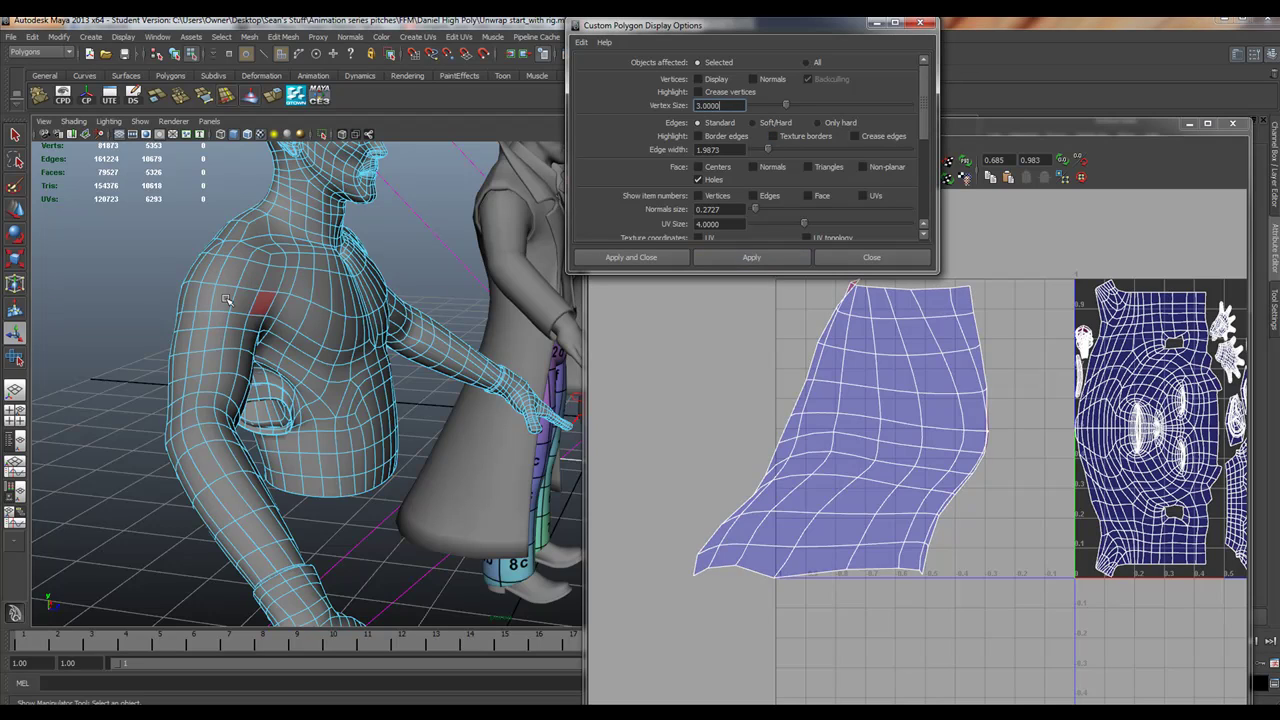
Select all UVs of the arm shell and unfold them with the Smooth UV Tool
{"action": "right_click_drag", "start_coordinate": [900, 365], "coordinate": [943, 360]}
{"action": "left_click_drag", "start_coordinate": [622, 241], "coordinate": [1037, 628]}
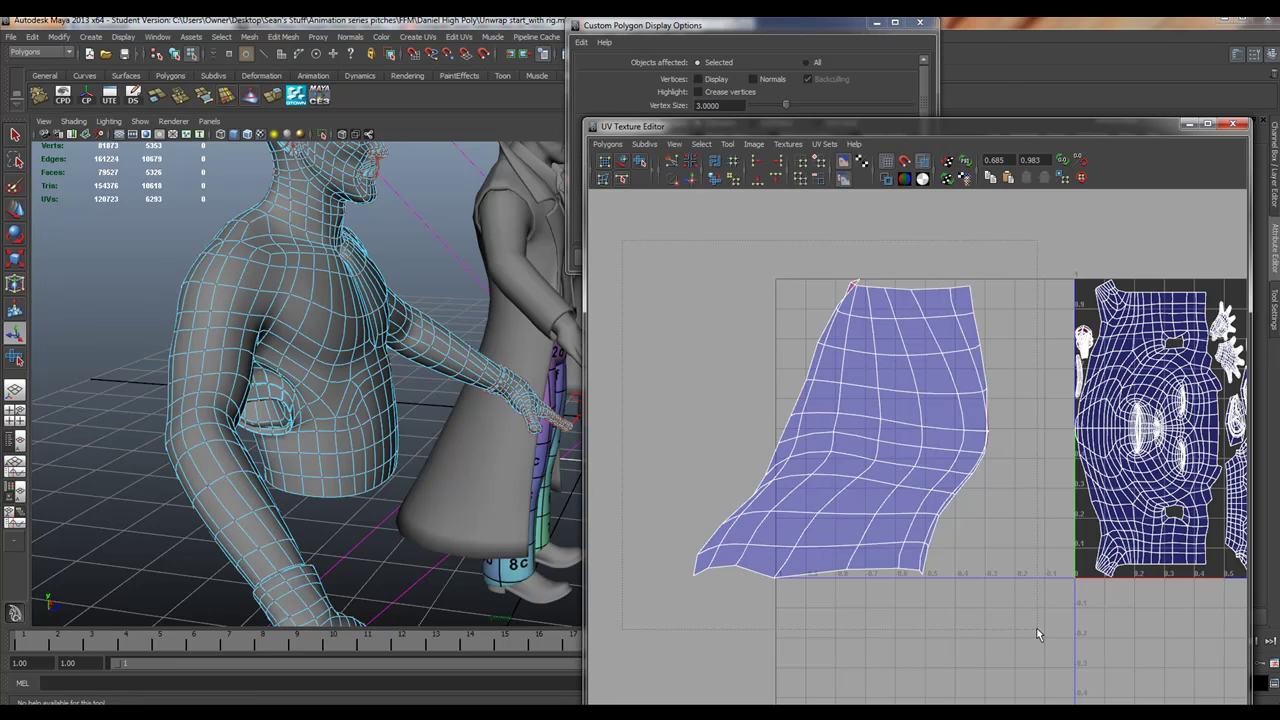
{"action": "left_click", "coordinate": [640, 161]}
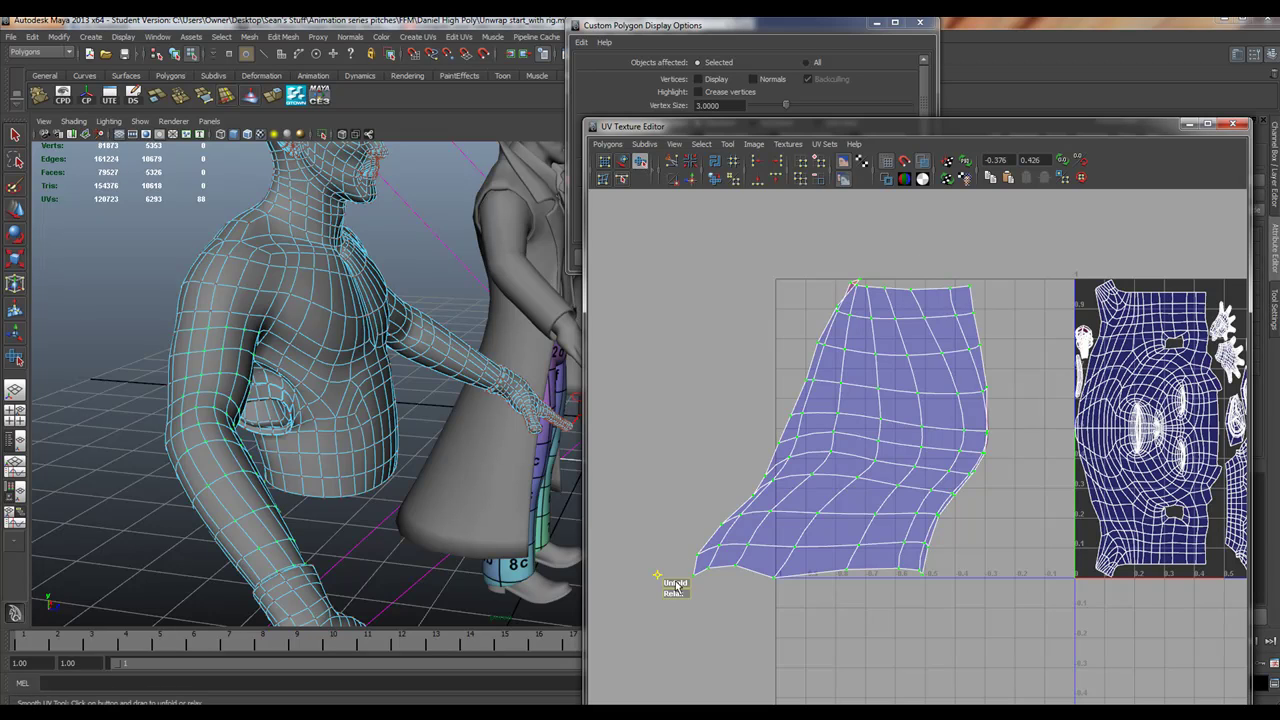
{"action": "left_click_drag", "start_coordinate": [677, 585], "coordinate": [1242, 551]}
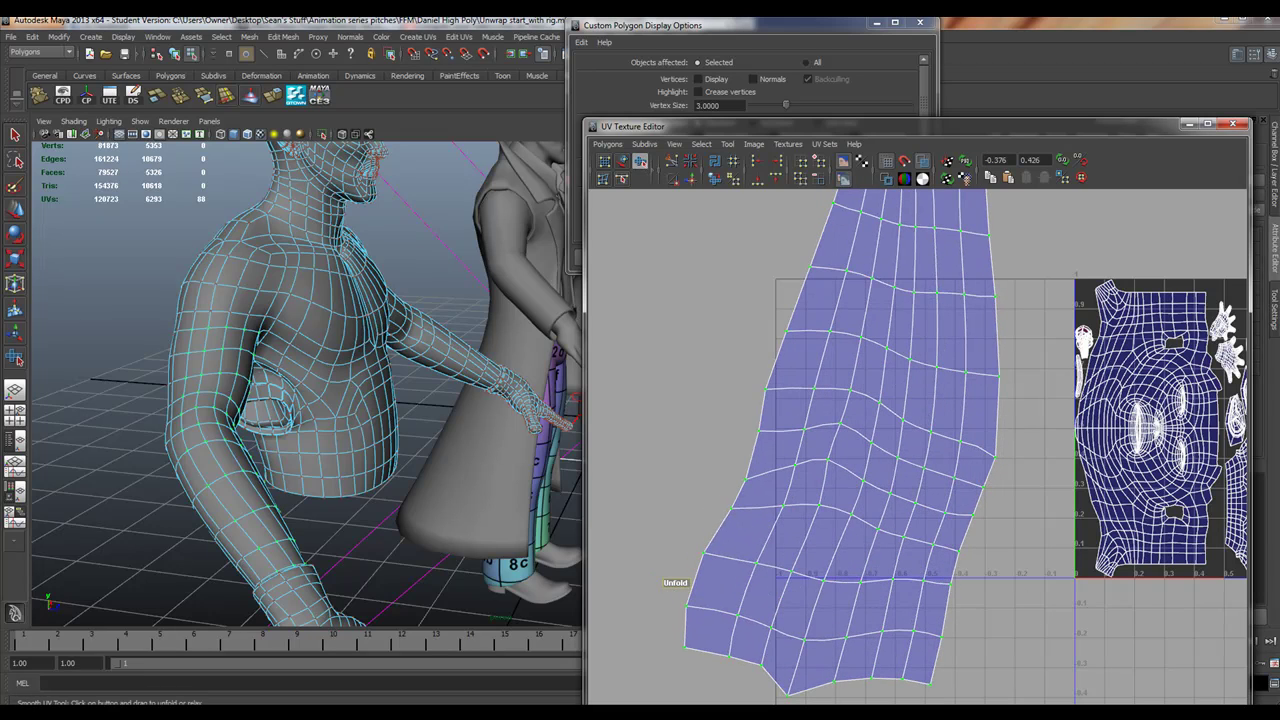
{"action": "scroll", "coordinate": [912, 496], "scroll_direction": "down", "scroll_amount": 4}
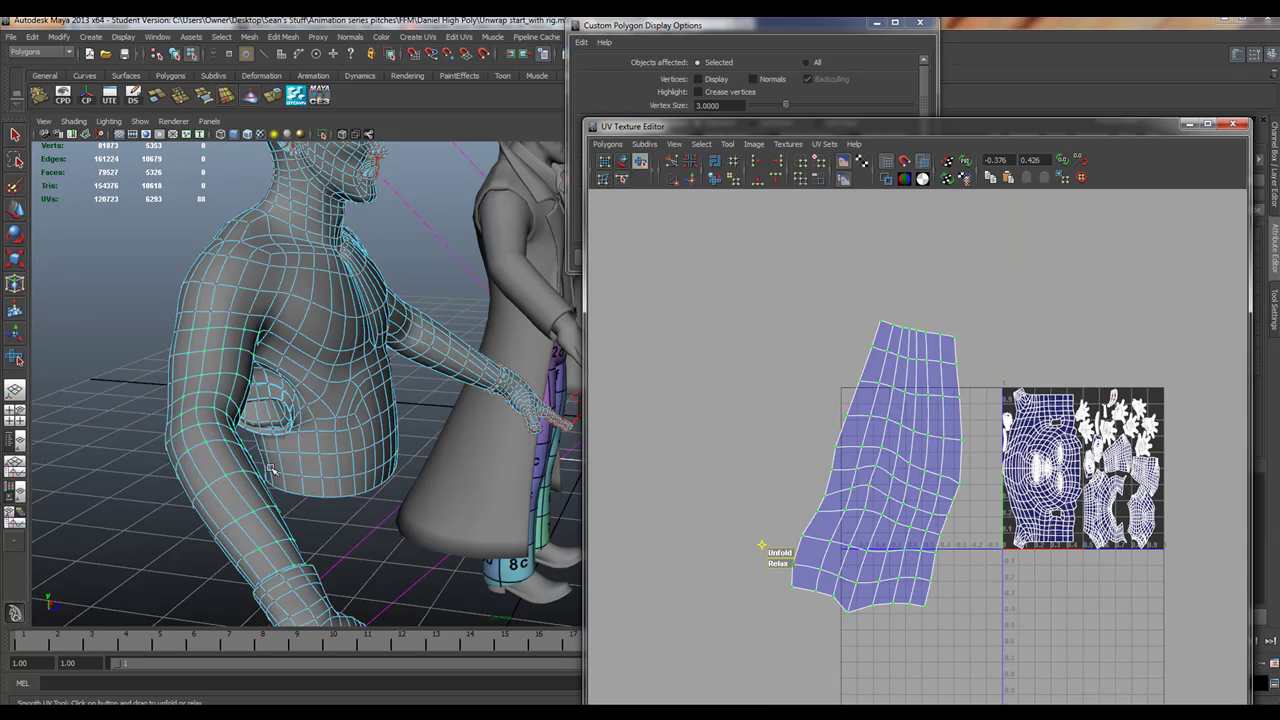
Examine the torso from the front, back and side and compare it with the existing UV layout and the unfolded arm shell
{"action": "middle_click", "coordinate": [264, 206]}
{"action": "middle_click_drag", "start_coordinate": [290, 200], "coordinate": [283, 367], "text": "alt"}
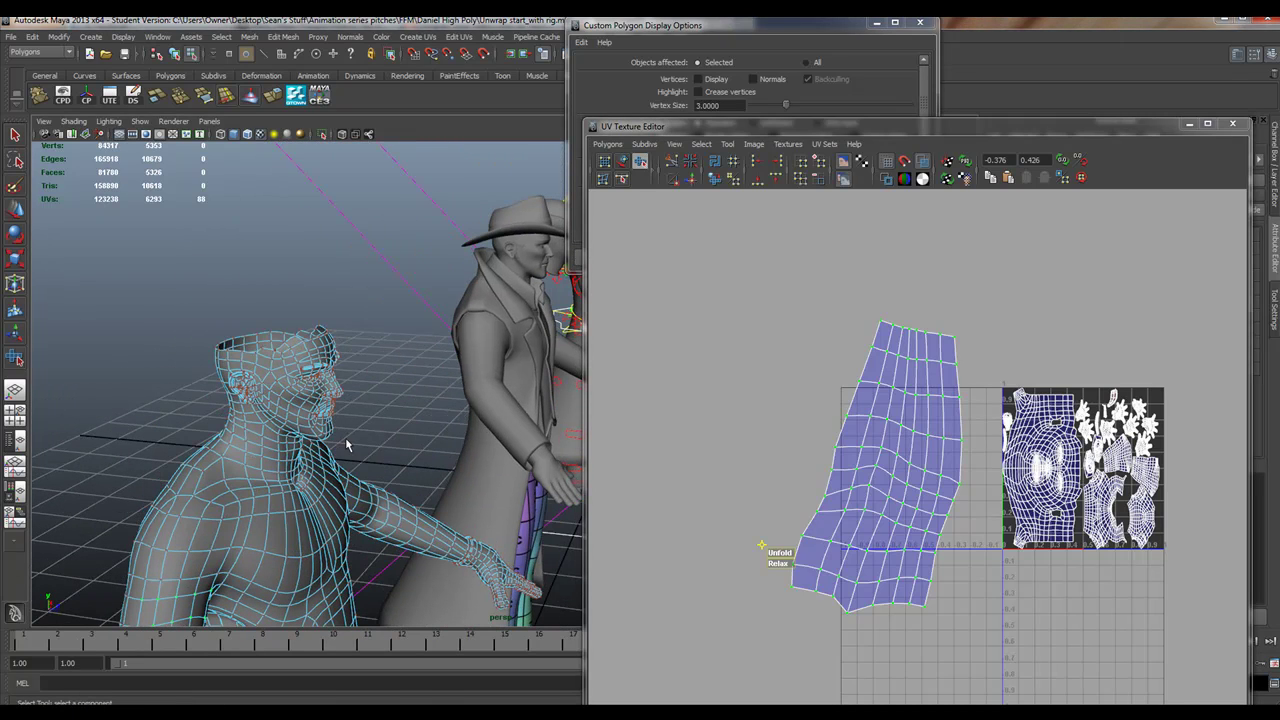
{"action": "left_click_drag", "start_coordinate": [357, 405], "coordinate": [263, 388], "text": "alt"}
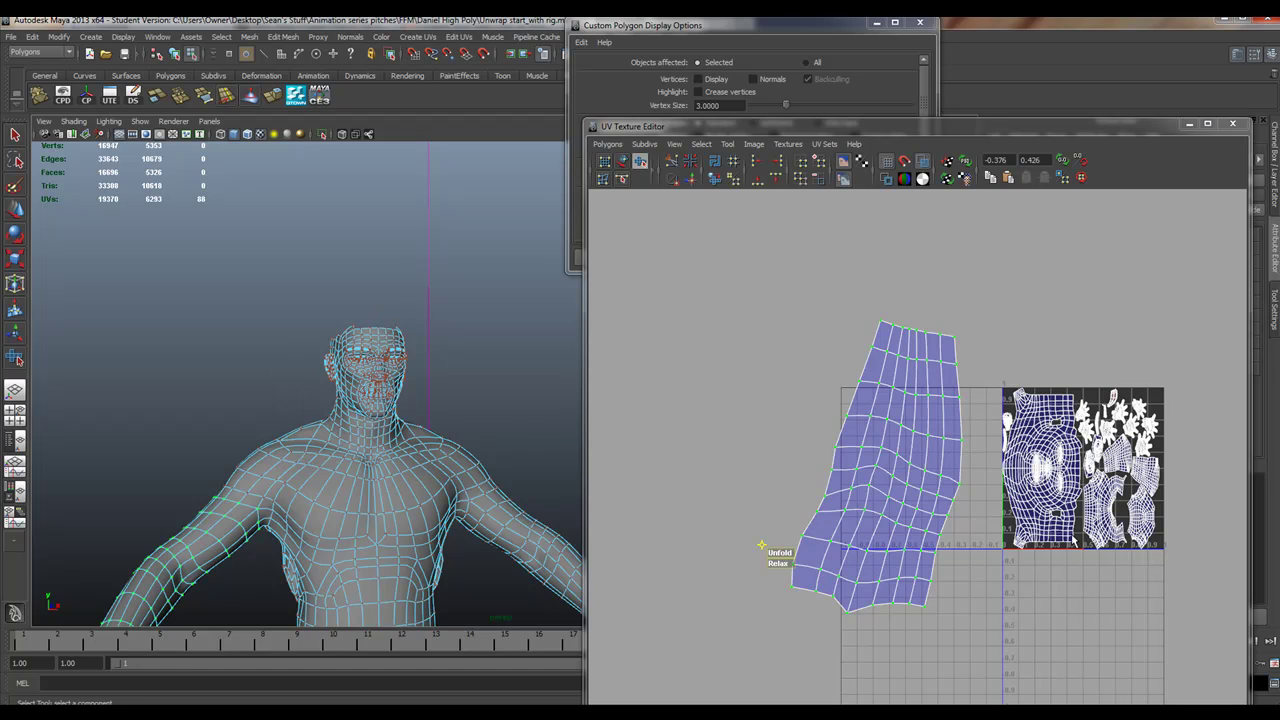
{"action": "left_click_drag", "start_coordinate": [376, 381], "coordinate": [586, 384], "text": "alt"}
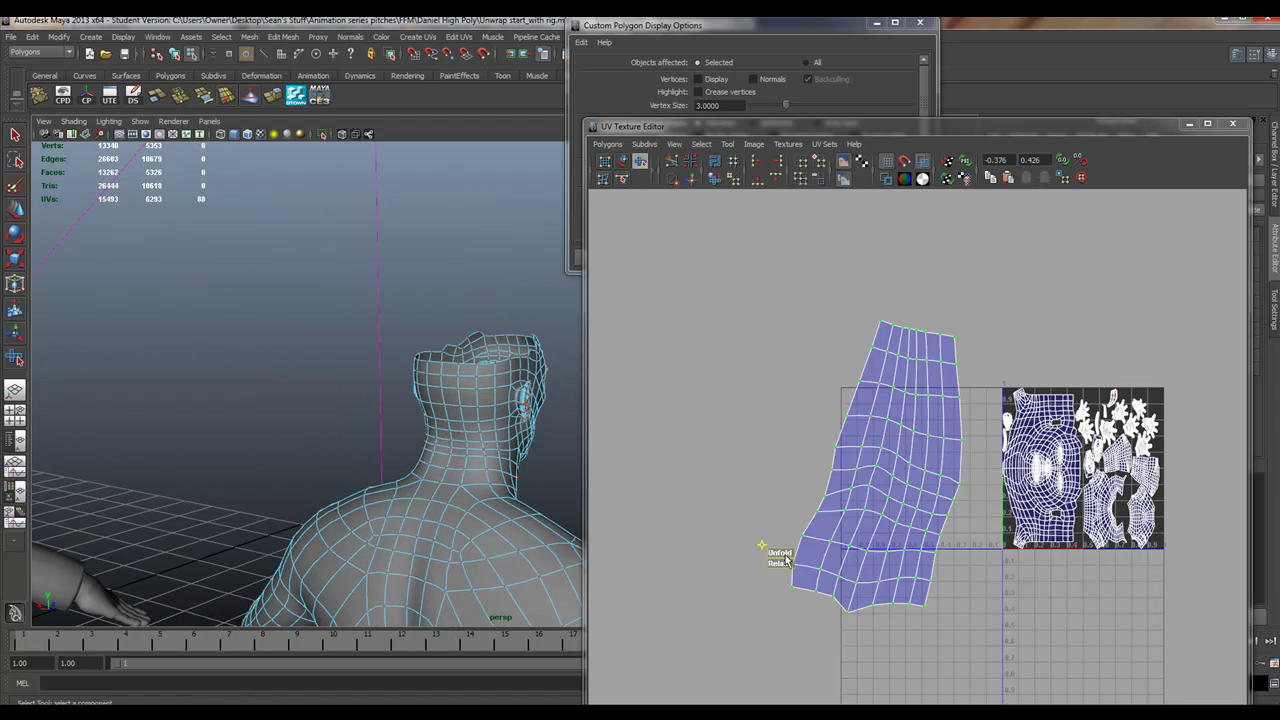
{"action": "middle_click_drag", "start_coordinate": [1062, 446], "coordinate": [770, 424], "text": "alt"}
{"action": "right_click_drag", "start_coordinate": [702, 422], "coordinate": [1009, 422], "text": "alt"}
{"action": "middle_click_drag", "start_coordinate": [863, 466], "coordinate": [1129, 534], "text": "alt"}
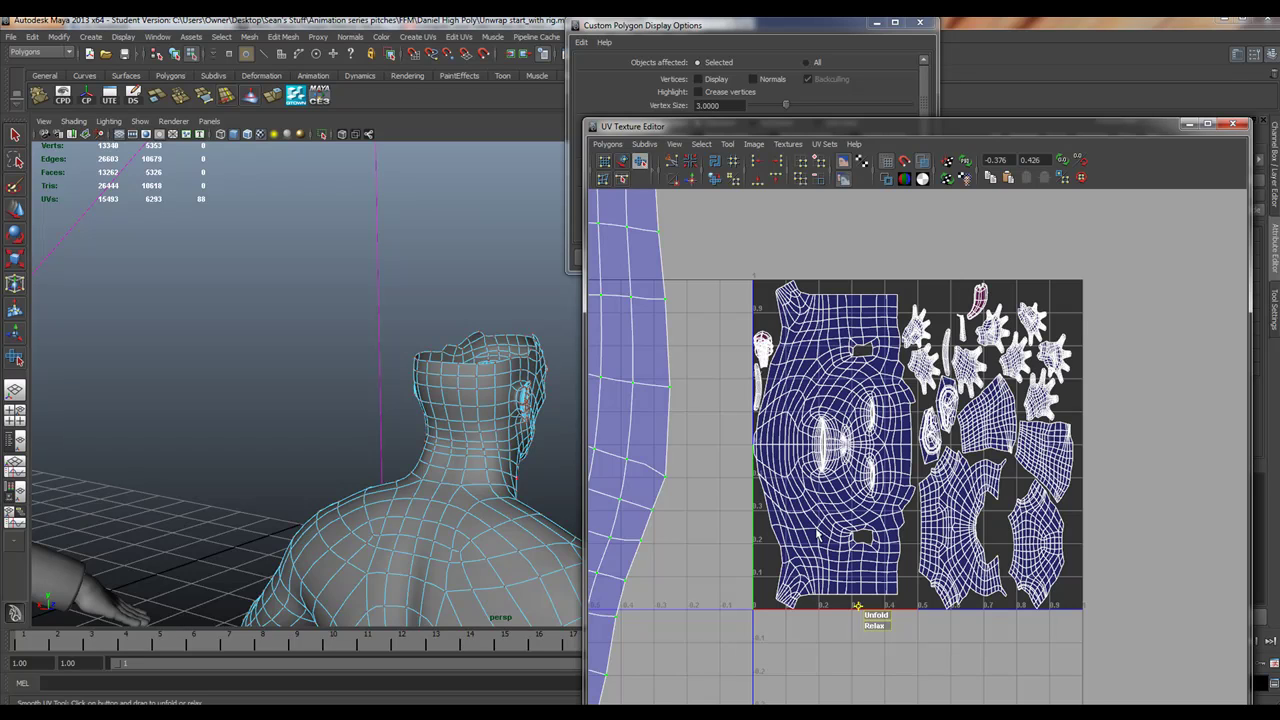
{"action": "left_click_drag", "start_coordinate": [506, 383], "coordinate": [350, 325], "text": "alt"}
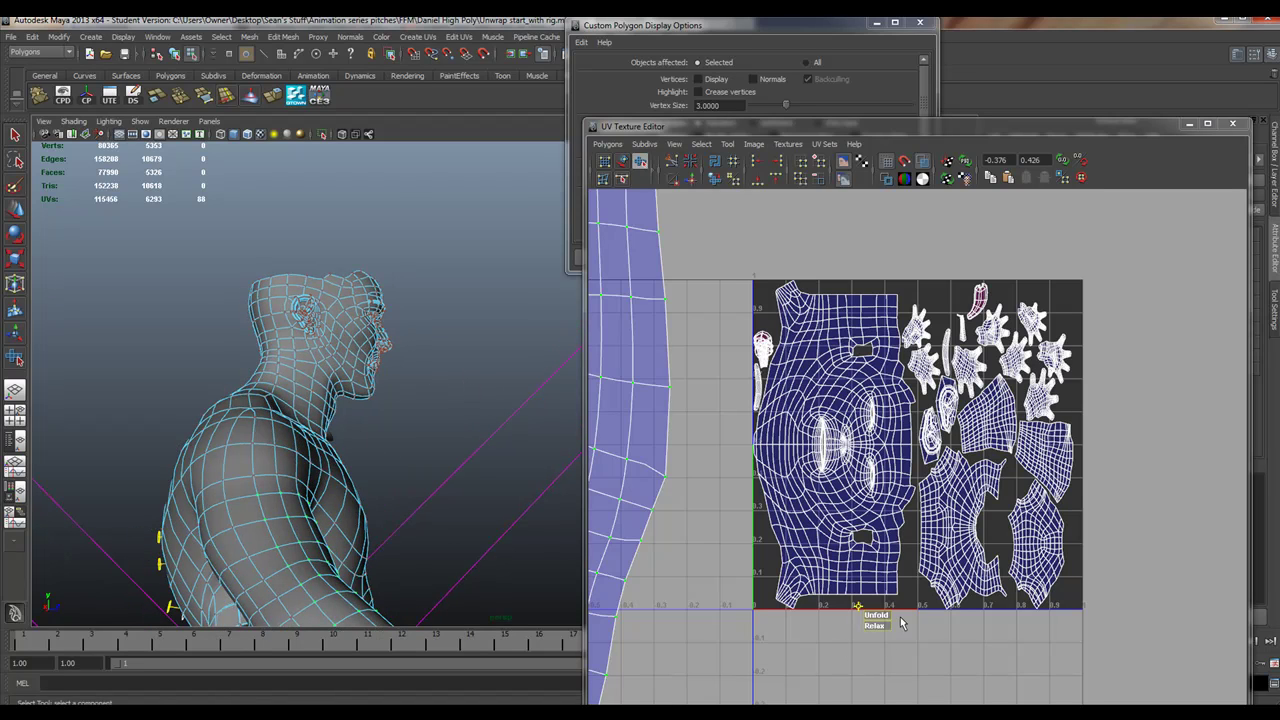
{"action": "right_click_drag", "start_coordinate": [784, 442], "coordinate": [505, 428], "text": "alt"}
{"action": "middle_click_drag", "start_coordinate": [925, 432], "coordinate": [980, 444], "text": "alt"}
{"action": "middle_click_drag", "start_coordinate": [801, 450], "coordinate": [1004, 435], "text": "alt"}
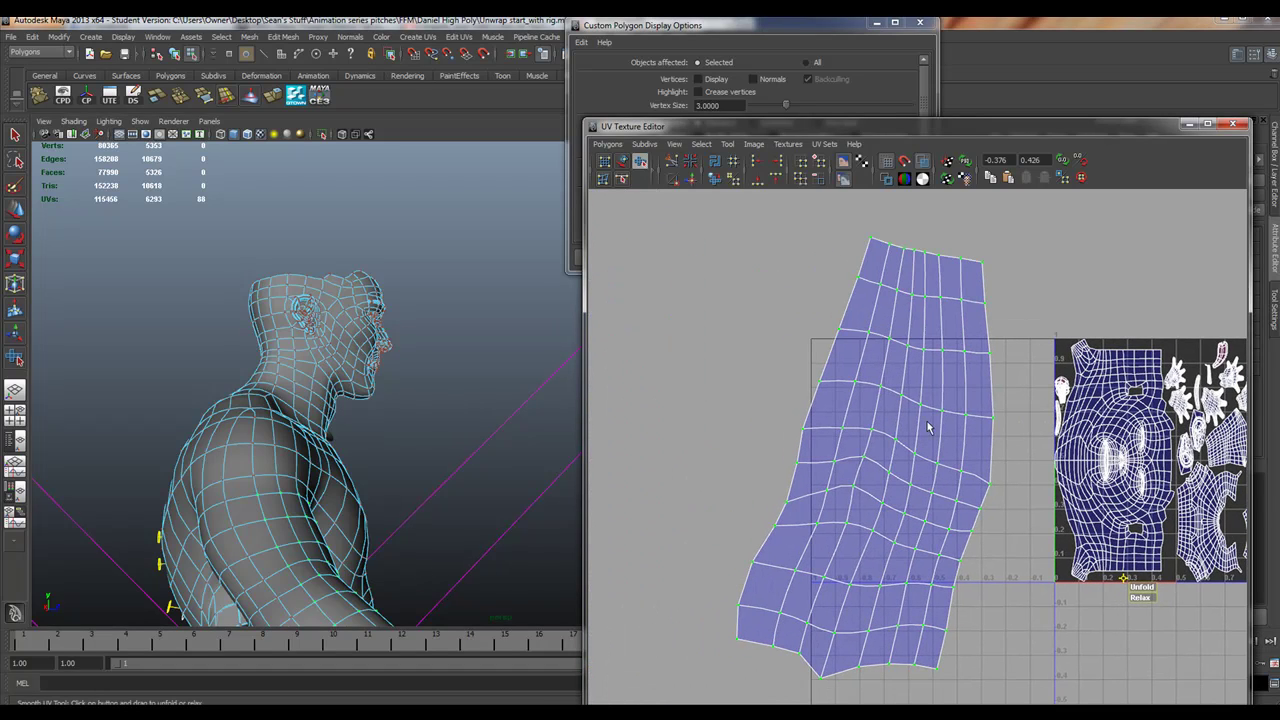
Turn on texture border highlighting for the torso in the Custom Polygon Display options and apply it
{"action": "left_click_drag", "start_coordinate": [282, 482], "coordinate": [345, 358], "text": "alt"}
{"action": "left_click", "coordinate": [733, 30]}
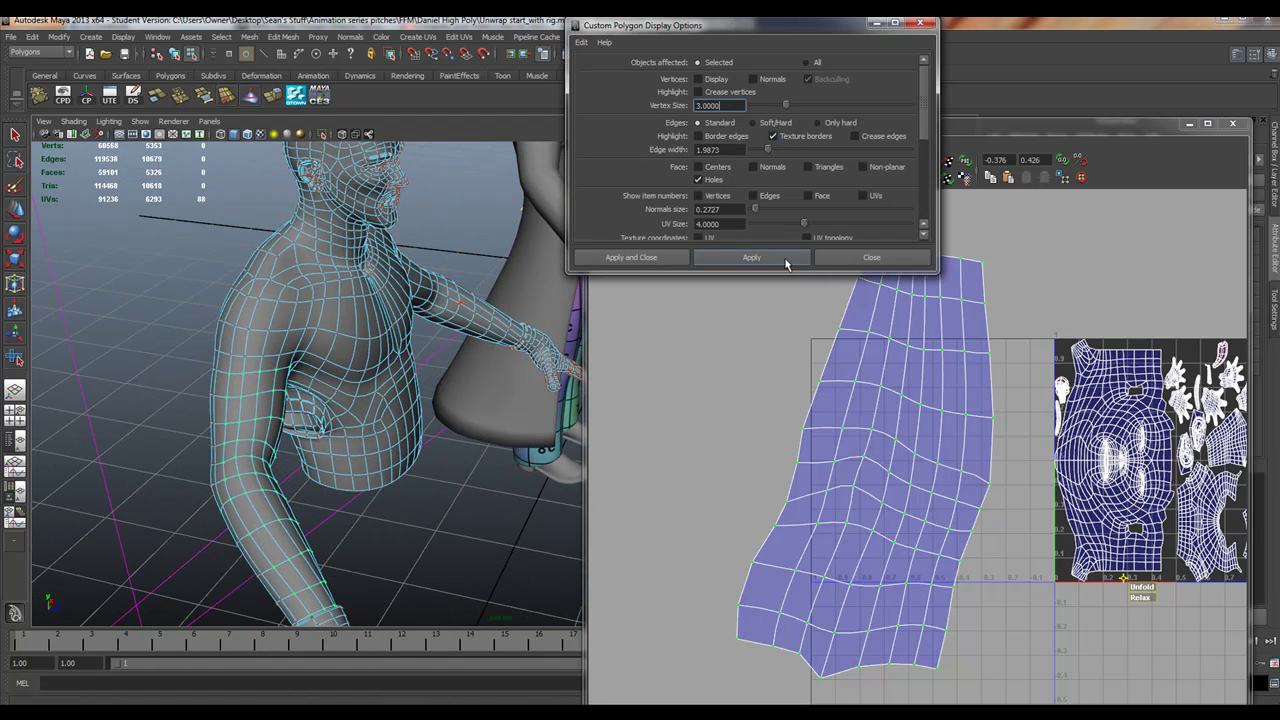
{"action": "left_click", "coordinate": [786, 261]}
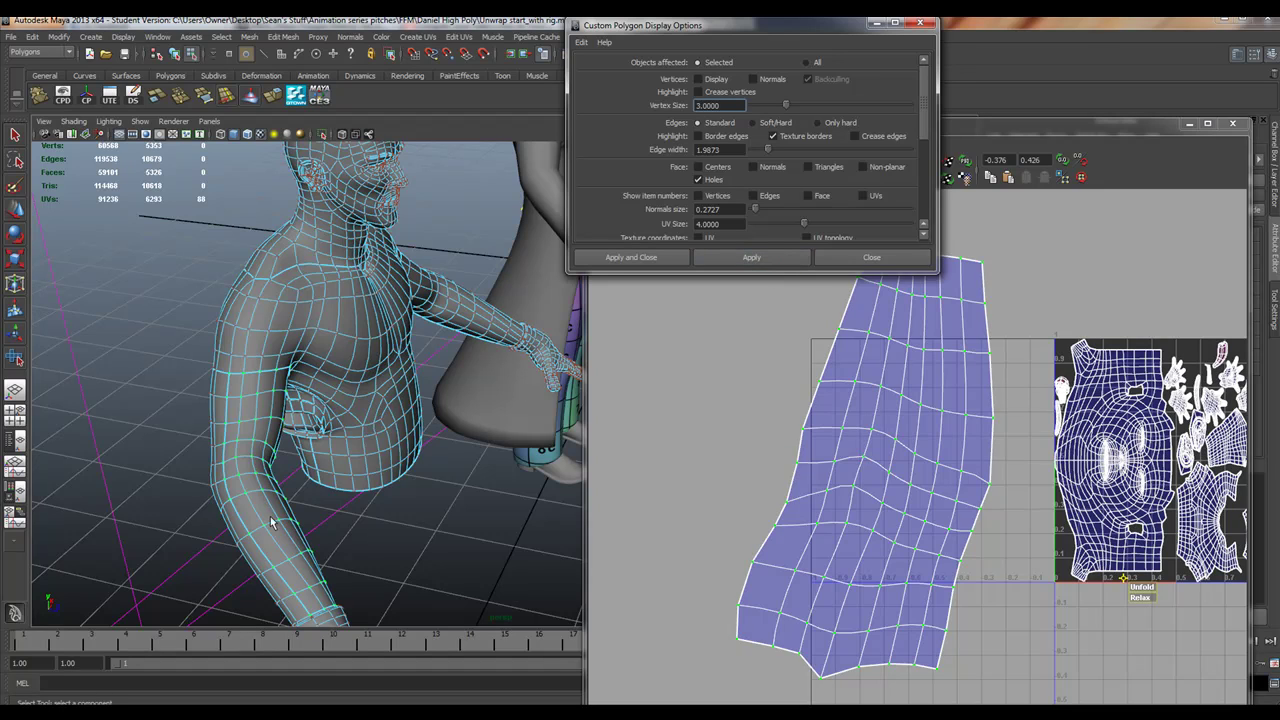
Switch the torso to face selection and begin selecting the unmapped upper-arm faces with the Paint Selection Tool
{"action": "mouse_move", "coordinate": [271, 522]}
{"action": "right_mouse_down"}
{"action": "mouse_move", "coordinate": [312, 482]}
{"action": "mouse_move", "coordinate": [265, 510]}
{"action": "right_mouse_up"}
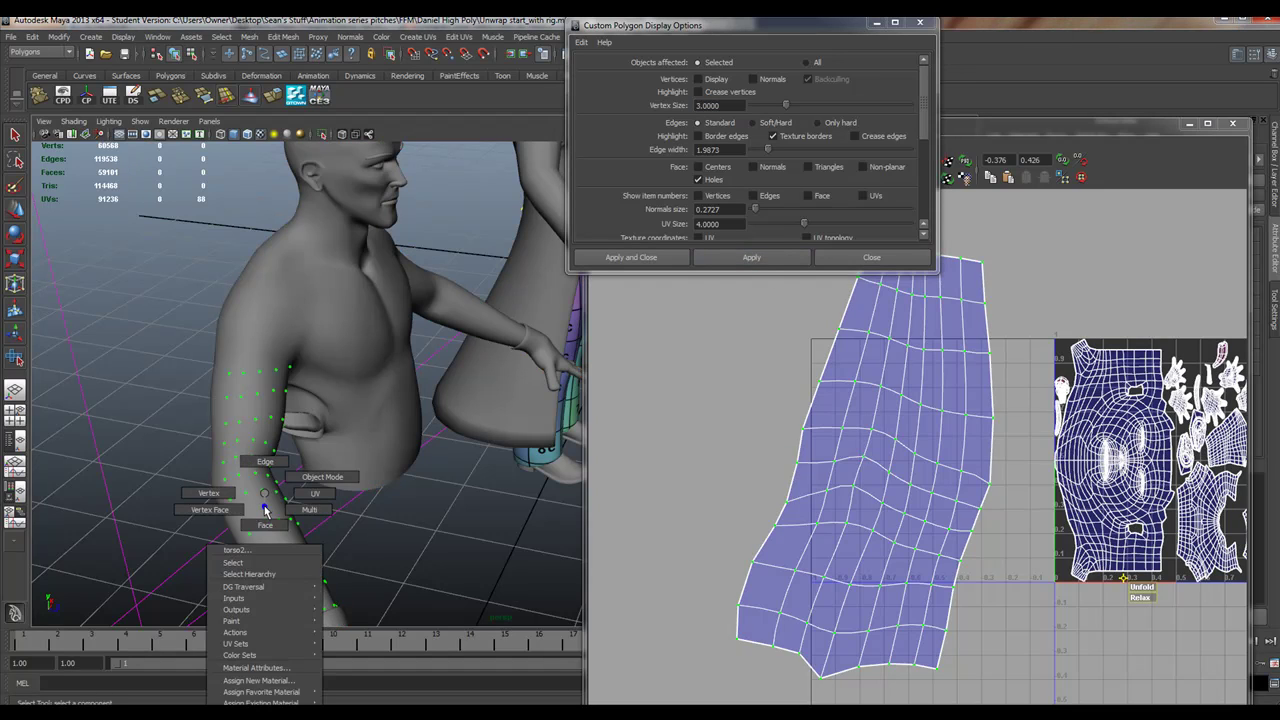
{"action": "left_click", "coordinate": [265, 525]}
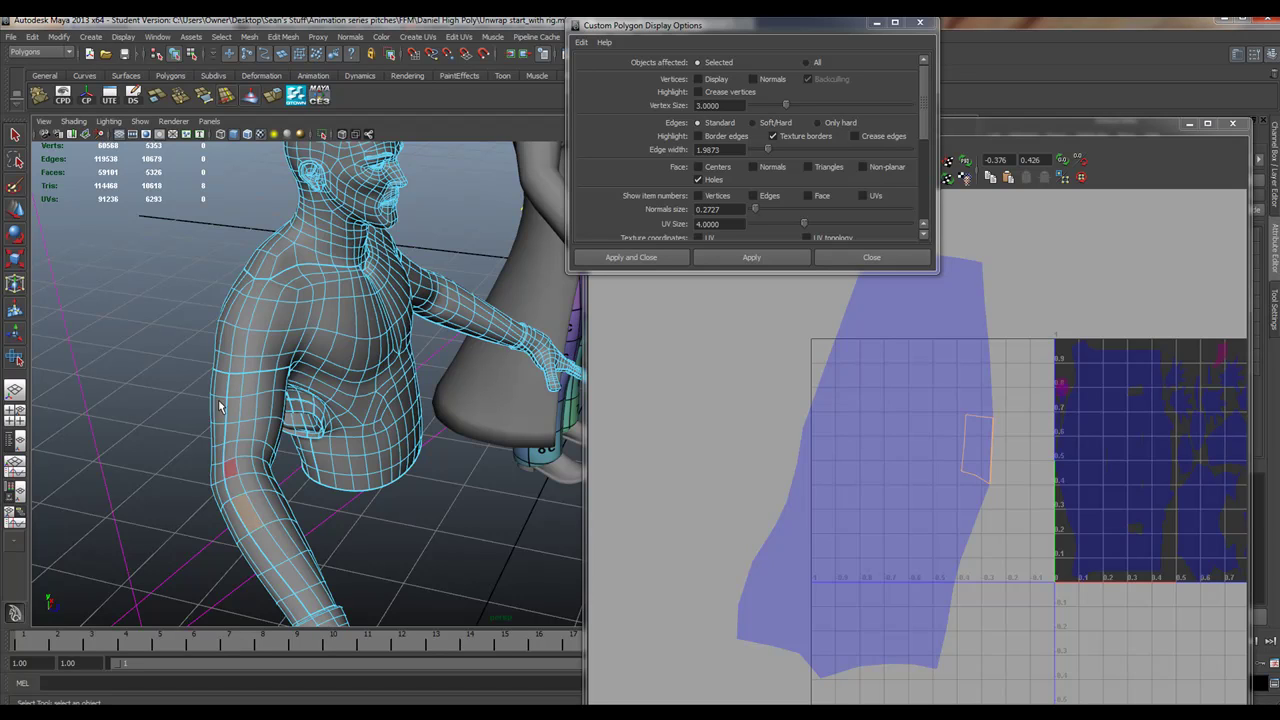
{"action": "left_click_drag", "start_coordinate": [340, 590], "coordinate": [455, 558], "text": "alt"}
{"action": "middle_click_drag", "start_coordinate": [454, 558], "coordinate": [352, 497], "text": "alt"}
{"action": "left_click", "coordinate": [16, 187]}
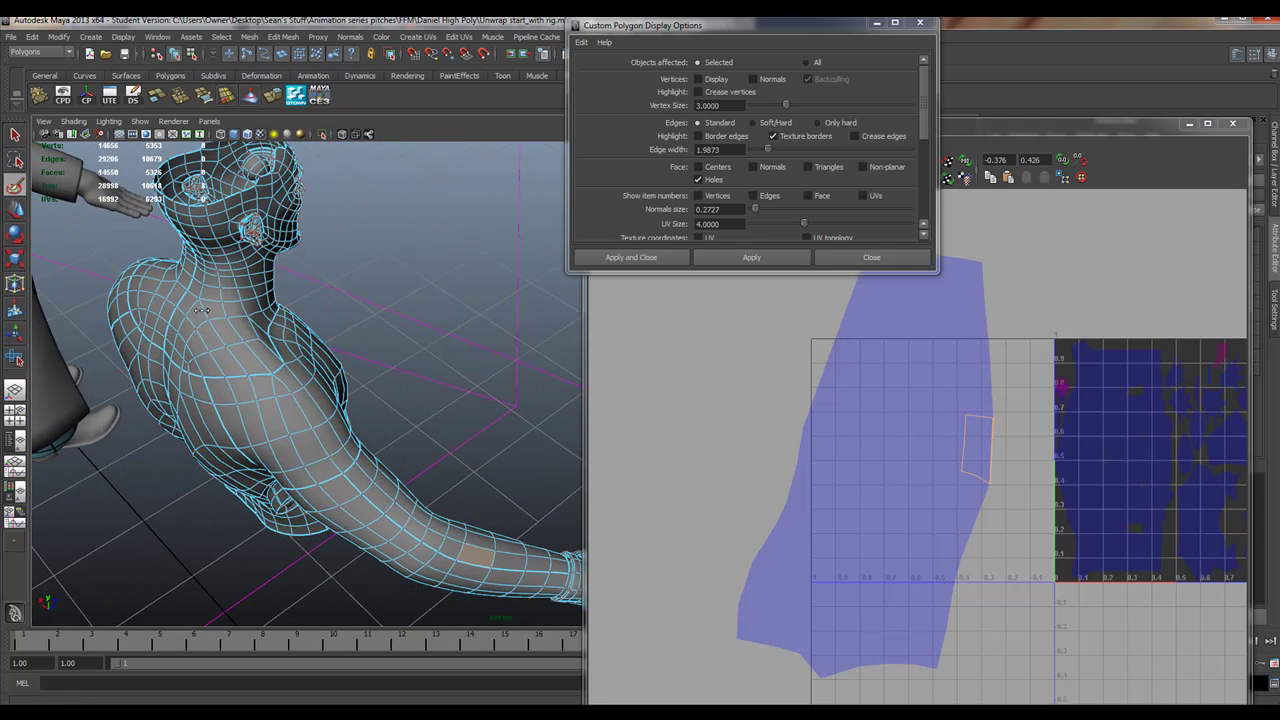
{"action": "left_click_drag", "start_coordinate": [340, 479], "coordinate": [323, 395], "text": "alt"}
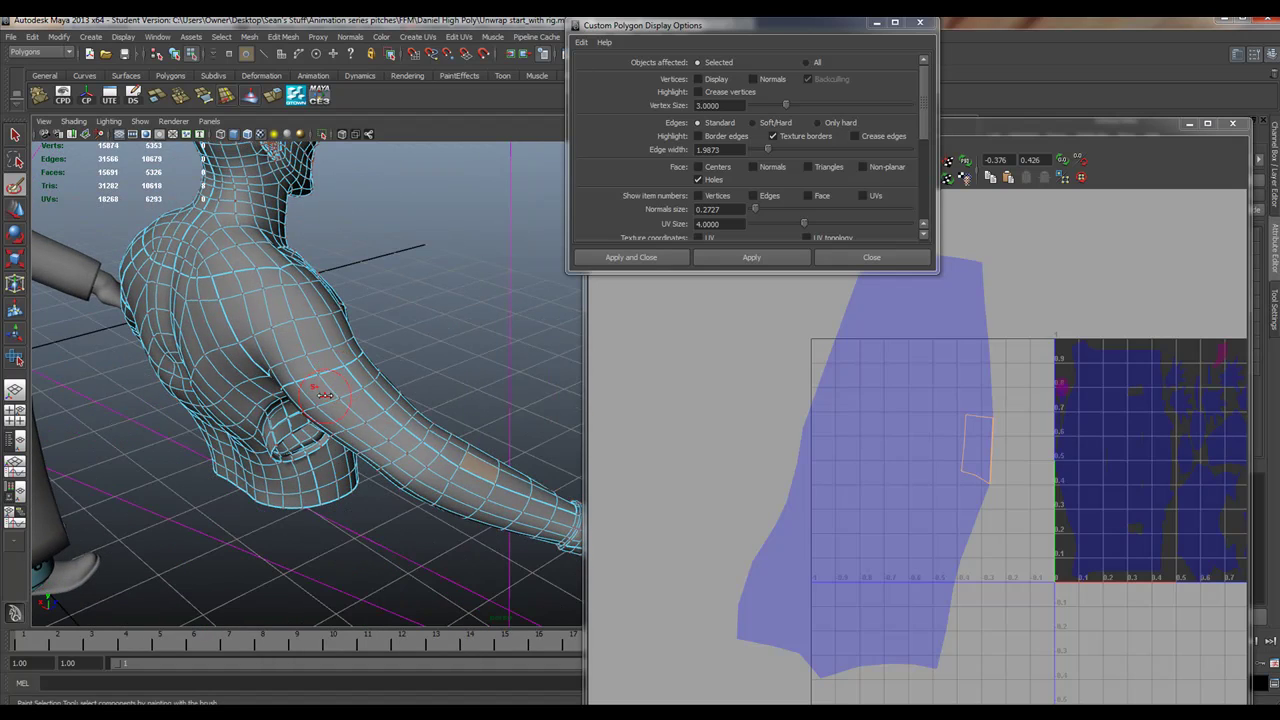
{"action": "left_click", "coordinate": [341, 379]}
{"action": "right_click_drag", "start_coordinate": [325, 383], "coordinate": [332, 416]}
{"action": "left_click", "coordinate": [345, 384]}
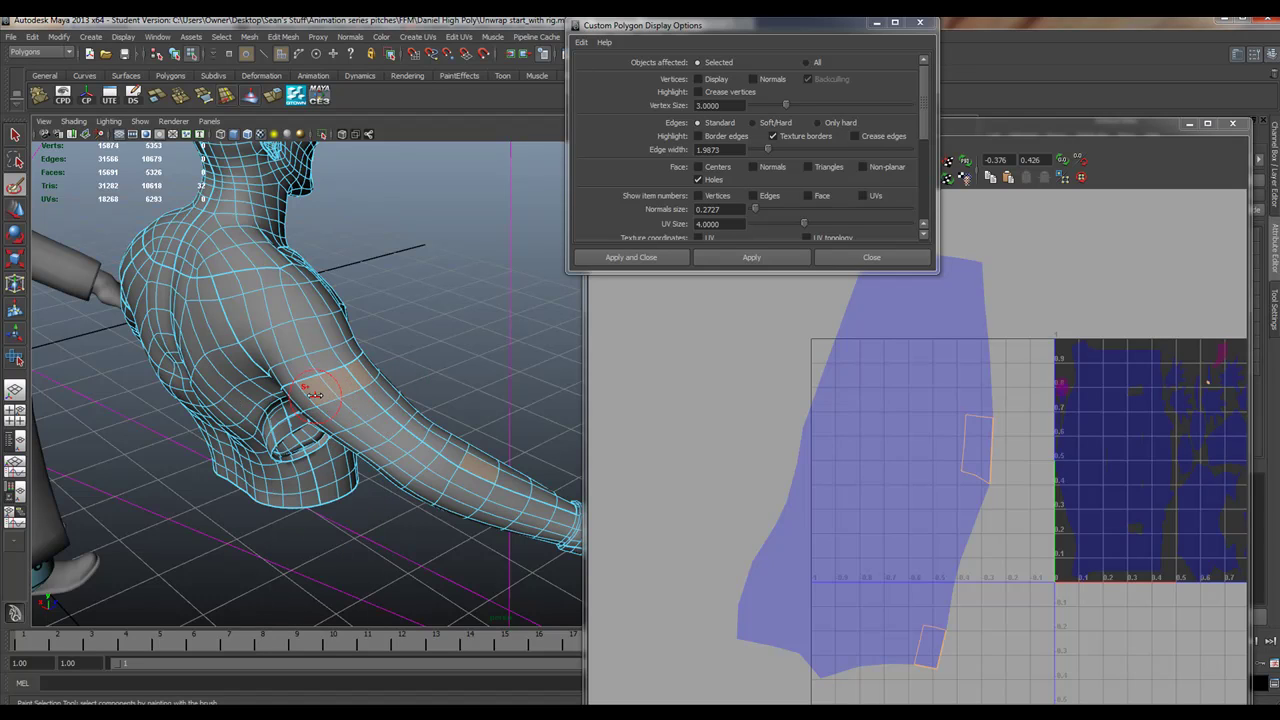
Paint-select the remaining faces along the back and underside of the arm, from the upper-arm border to the wrist
{"action": "left_click_drag", "start_coordinate": [315, 396], "coordinate": [350, 396], "text": "alt"}
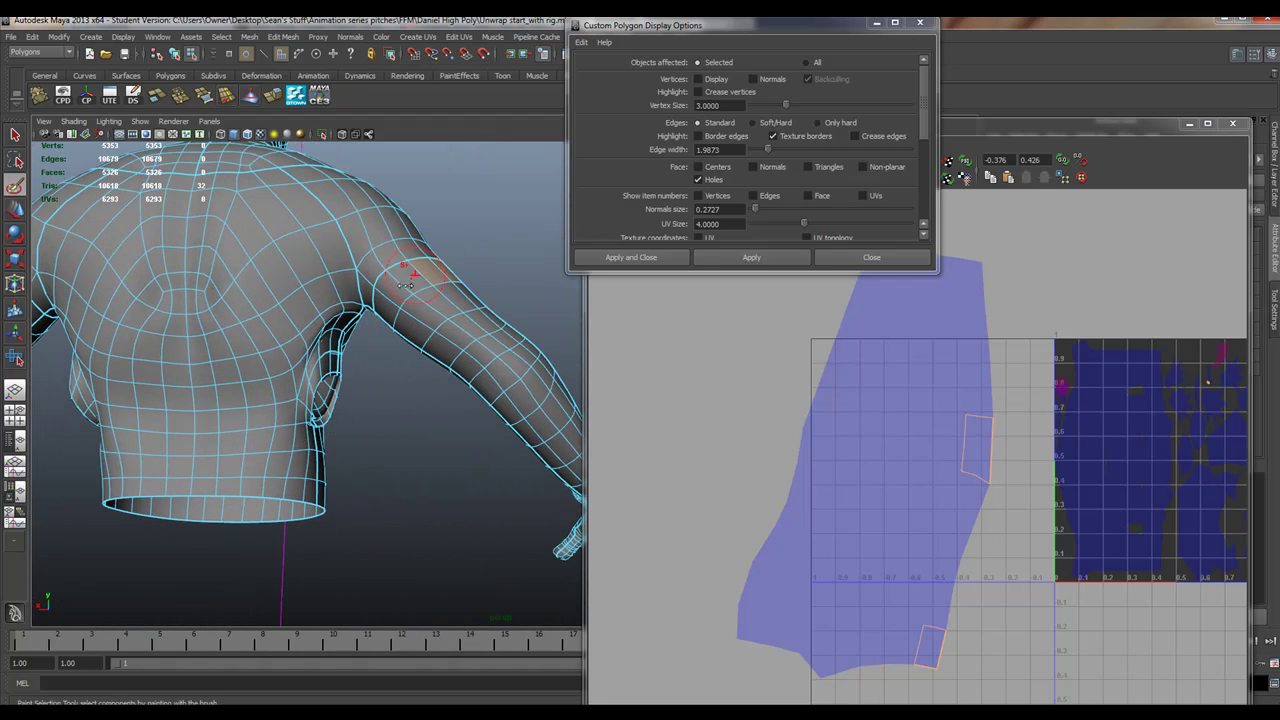
{"action": "left_click_drag", "start_coordinate": [418, 288], "coordinate": [459, 327]}
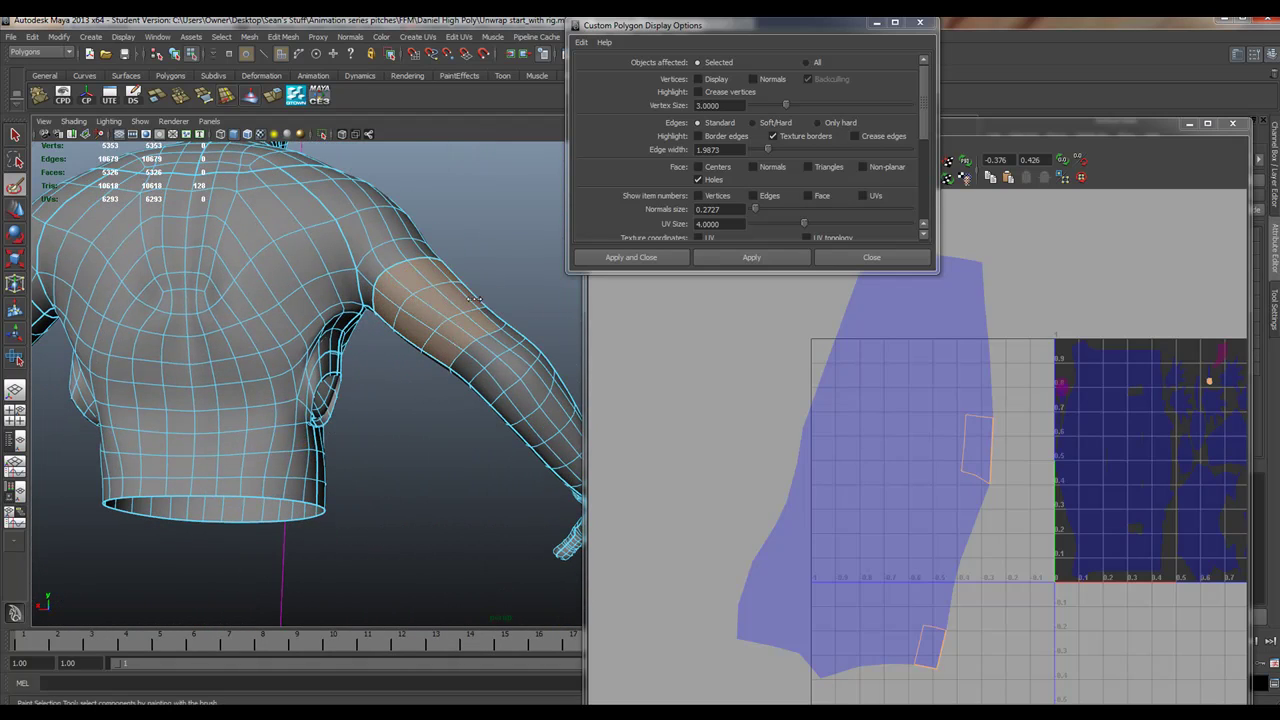
{"action": "mouse_move", "coordinate": [474, 299]}
{"action": "left_mouse_down"}
{"action": "mouse_move", "coordinate": [525, 355]}
{"action": "mouse_move", "coordinate": [505, 375]}
{"action": "mouse_move", "coordinate": [535, 395]}
{"action": "mouse_move", "coordinate": [499, 399]}
{"action": "left_mouse_up"}
{"action": "mouse_move", "coordinate": [448, 448]}
{"action": "left_mouse_down", "text": "alt"}
{"action": "mouse_move", "coordinate": [420, 450]}
{"action": "mouse_move", "coordinate": [478, 492]}
{"action": "mouse_move", "coordinate": [480, 526]}
{"action": "mouse_move", "coordinate": [410, 492]}
{"action": "mouse_move", "coordinate": [463, 463]}
{"action": "mouse_move", "coordinate": [443, 484]}
{"action": "left_mouse_up", "text": "alt"}
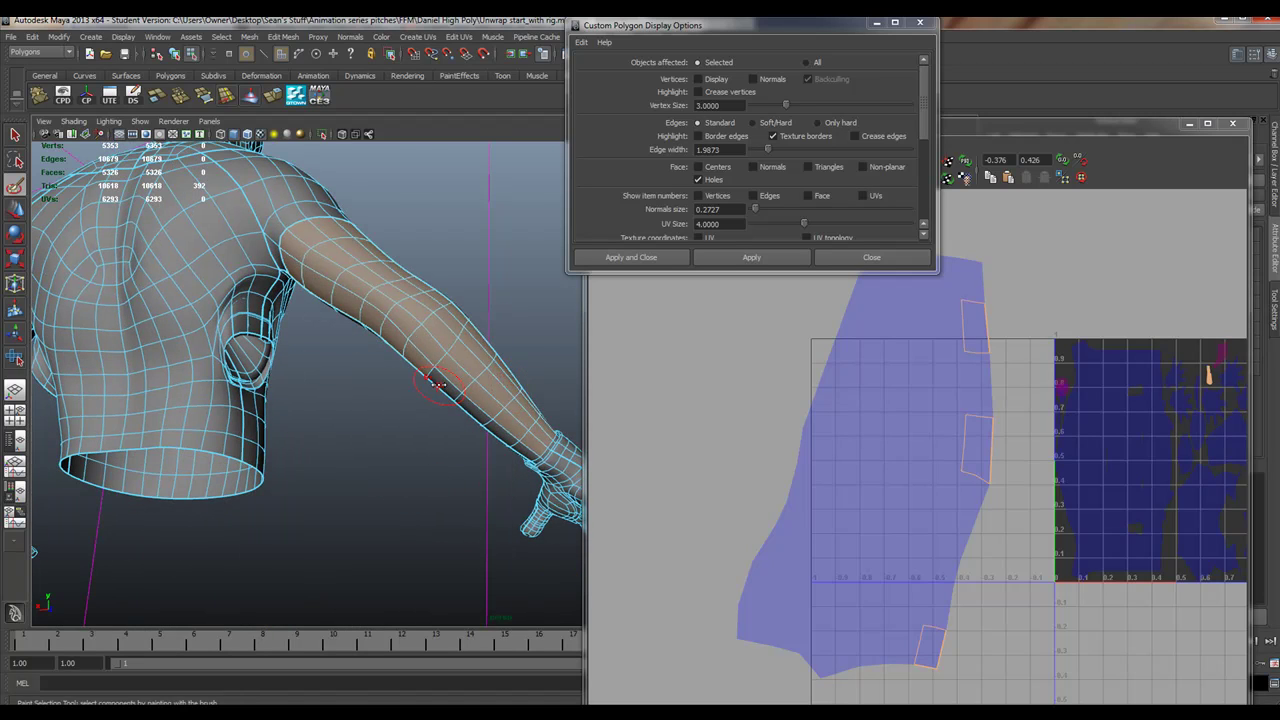
{"action": "left_click_drag", "start_coordinate": [438, 384], "coordinate": [510, 432]}
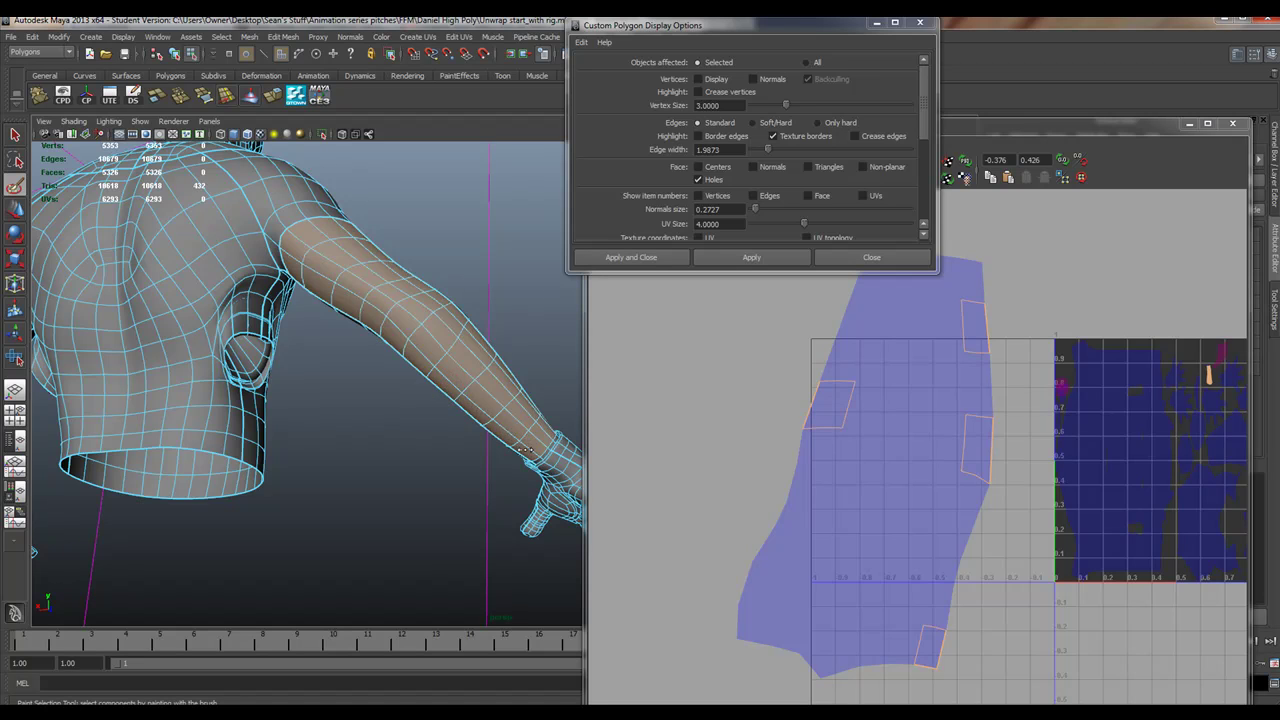
Deselect the stray faces on the front of the arm that belong to the already unfolded shell
{"action": "left_click_drag", "start_coordinate": [446, 354], "coordinate": [343, 396], "text": "alt"}
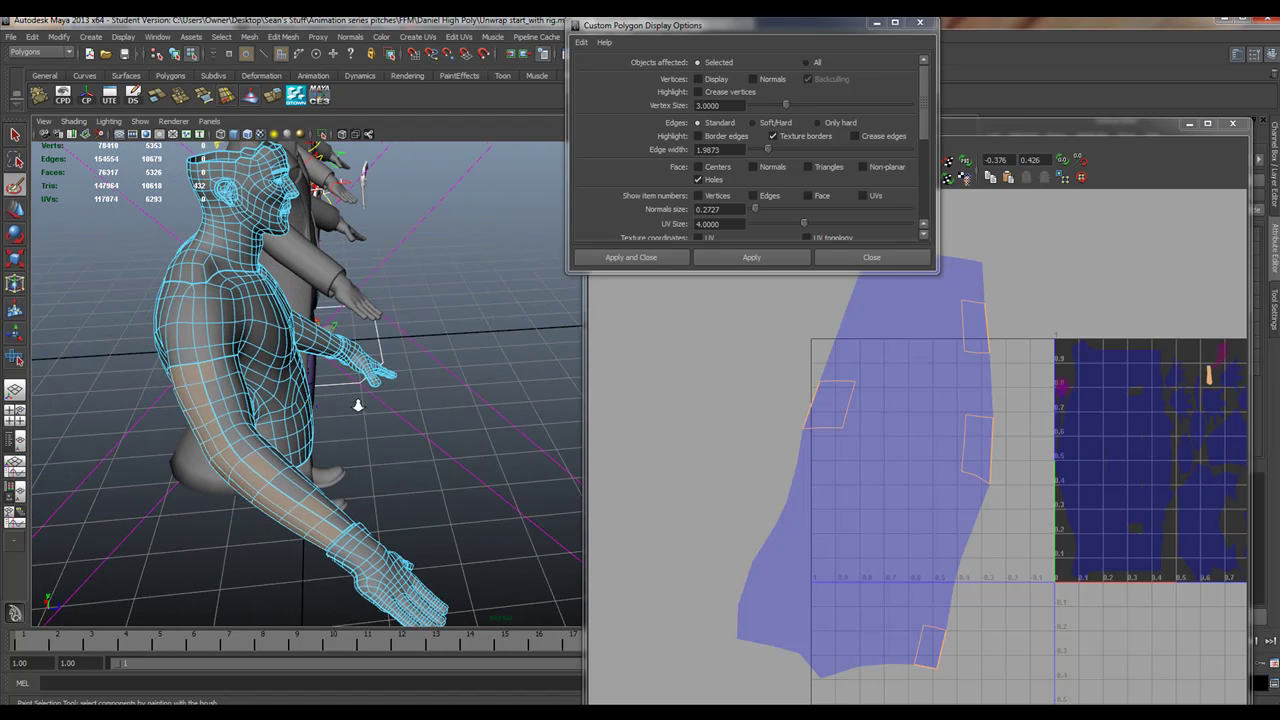
{"action": "right_click_drag", "start_coordinate": [358, 405], "coordinate": [460, 409], "text": "alt"}
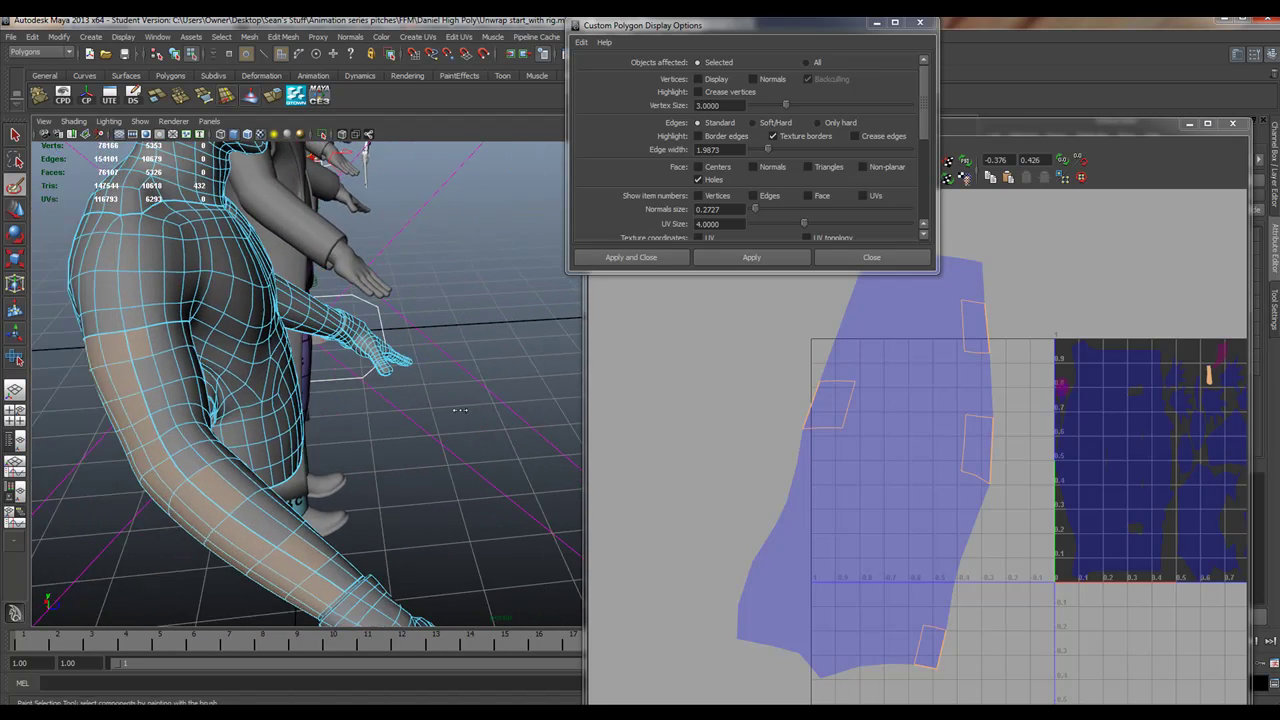
{"action": "left_click", "coordinate": [145, 343], "text": "ctrl"}
{"action": "left_click", "coordinate": [218, 492], "text": "ctrl"}
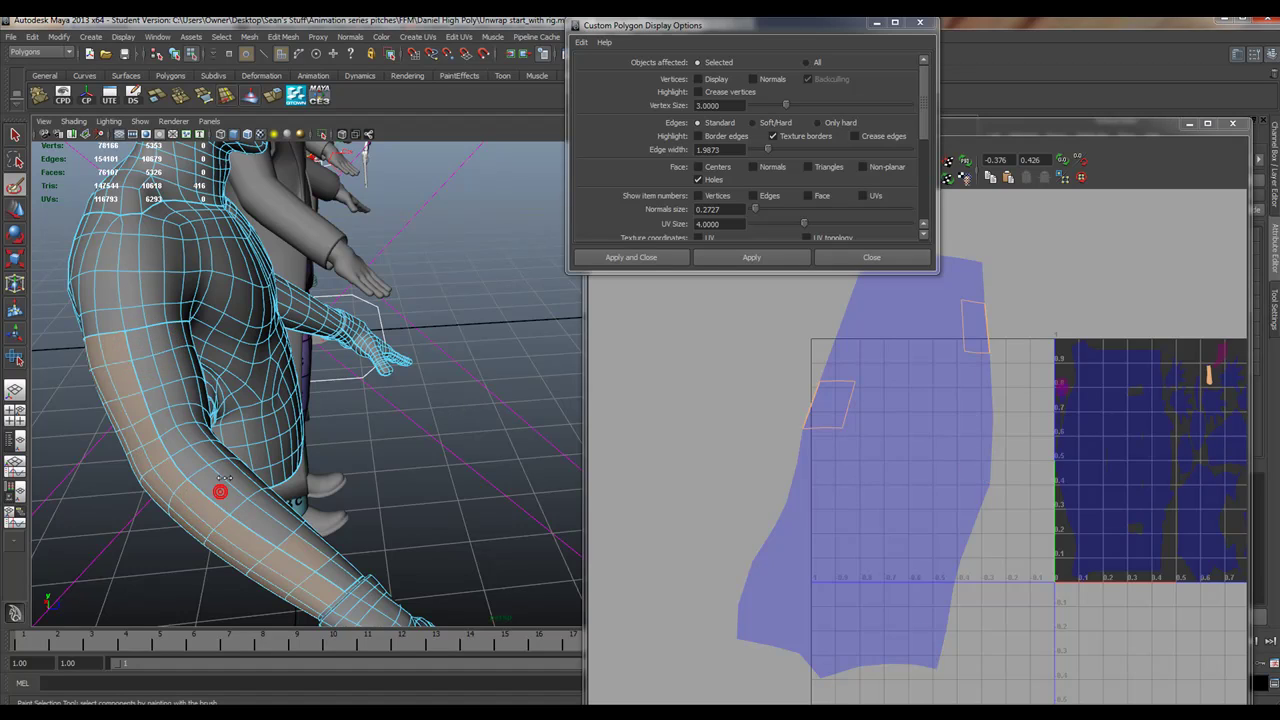
{"action": "mouse_move", "coordinate": [220, 491]}
{"action": "left_mouse_down", "text": "ctrl"}
{"action": "mouse_move", "coordinate": [292, 552]}
{"action": "mouse_move", "coordinate": [309, 551]}
{"action": "left_mouse_up", "text": "ctrl"}
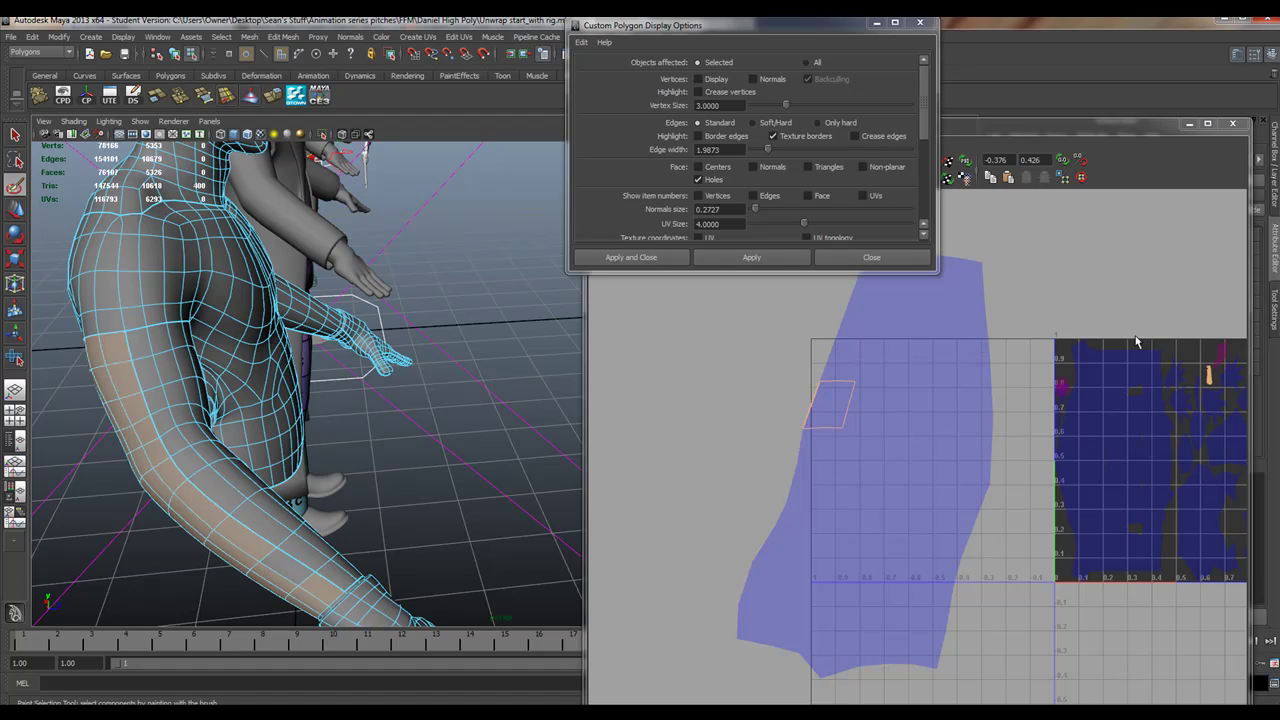
{"action": "left_click", "coordinate": [284, 566]}
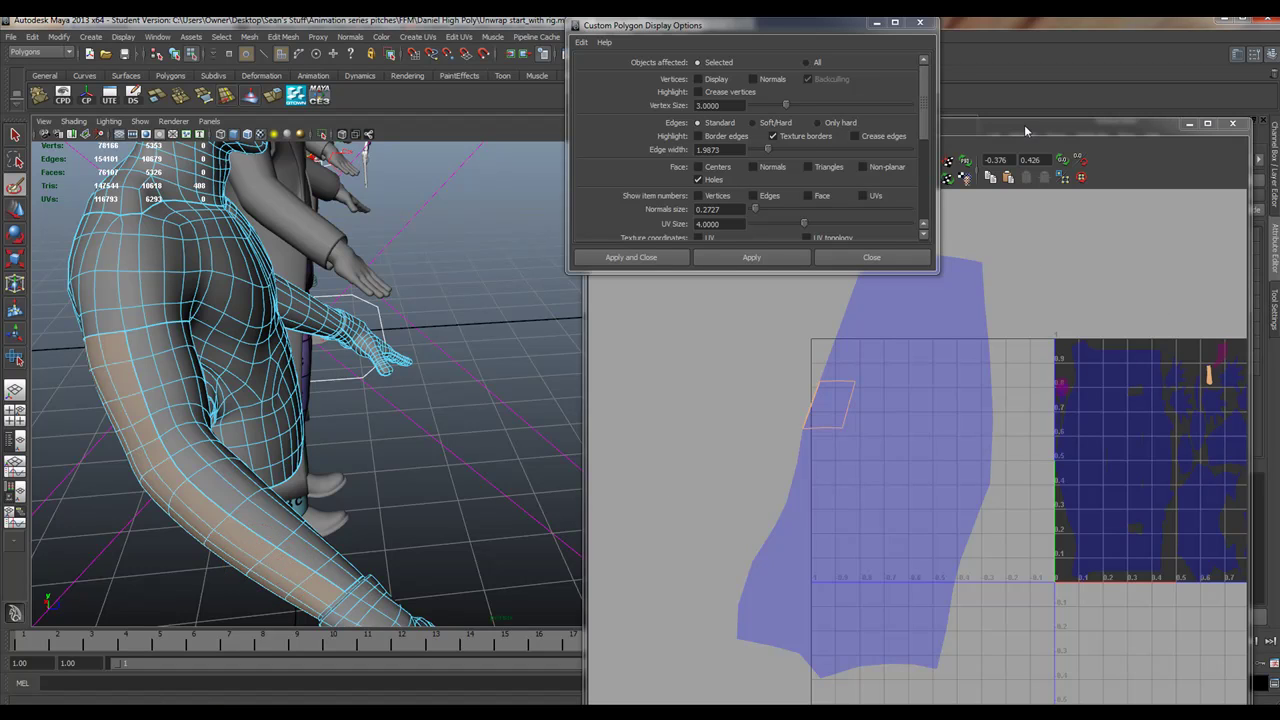
Move the UV Texture Editor away from the arm and deselect the last stray face on the inner forearm
{"action": "left_click_drag", "start_coordinate": [1026, 122], "coordinate": [778, 106]}
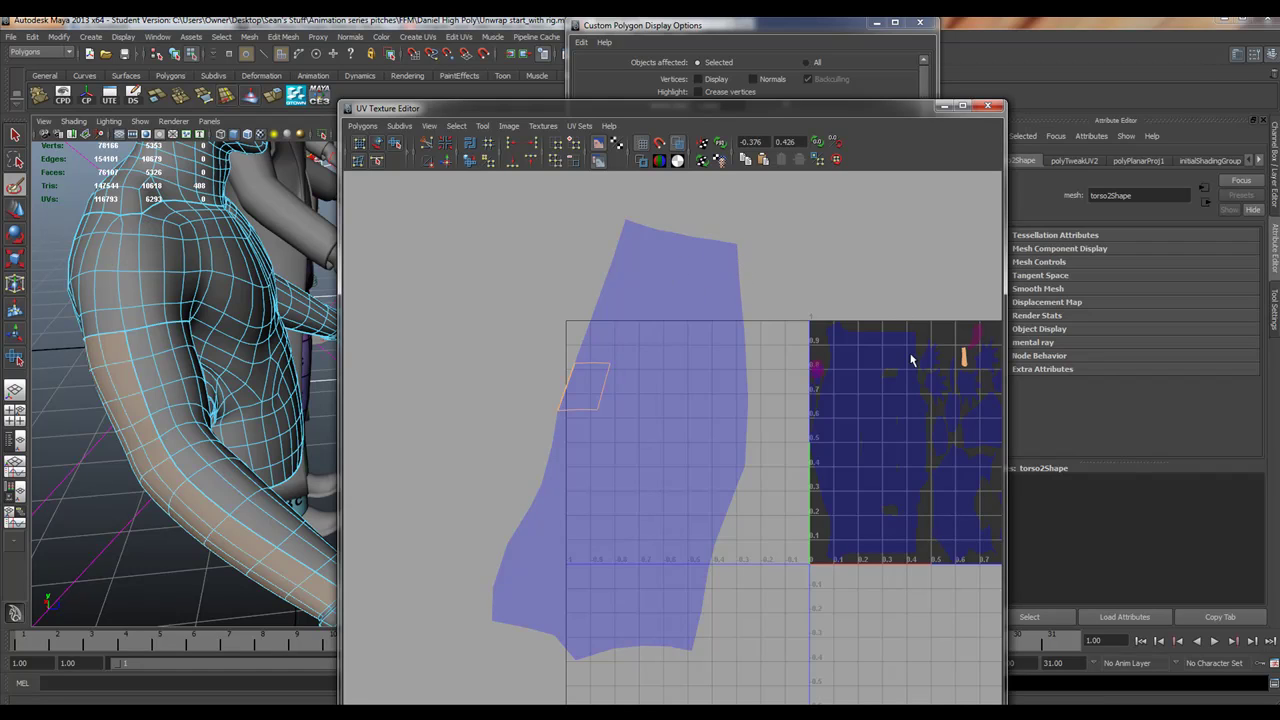
{"action": "left_click", "coordinate": [740, 28]}
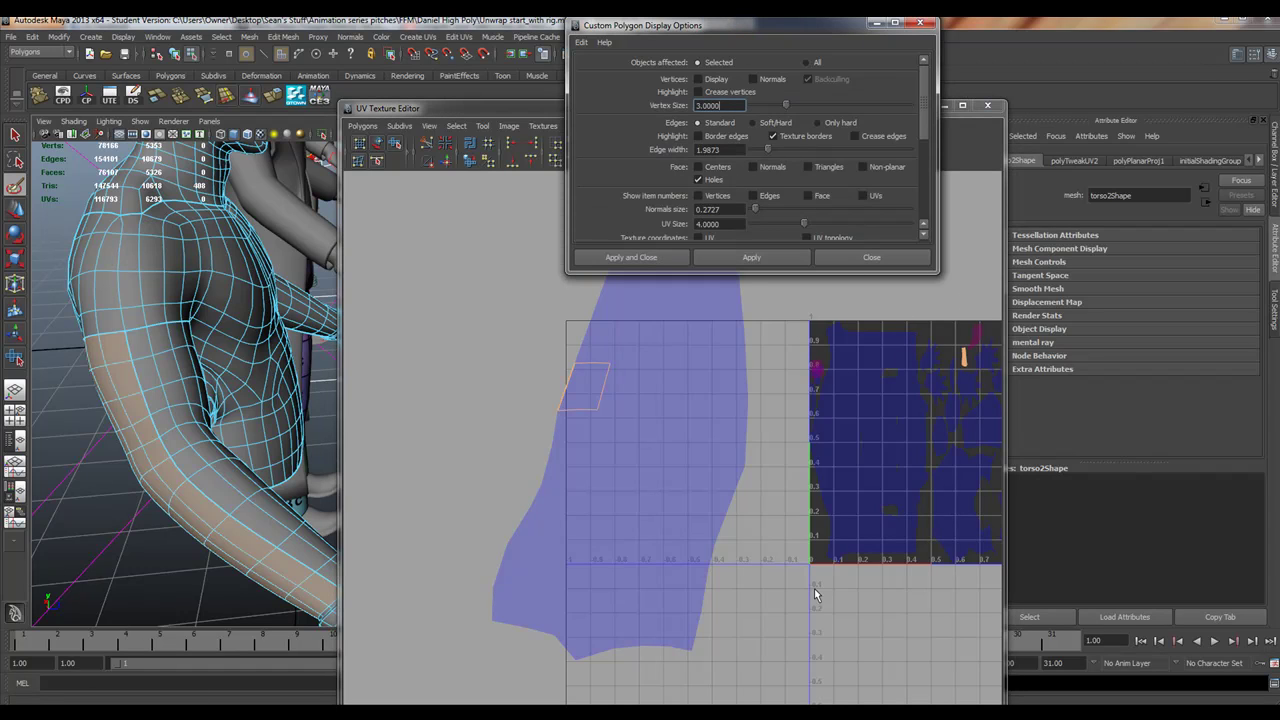
{"action": "left_click_drag", "start_coordinate": [399, 112], "coordinate": [735, 138]}
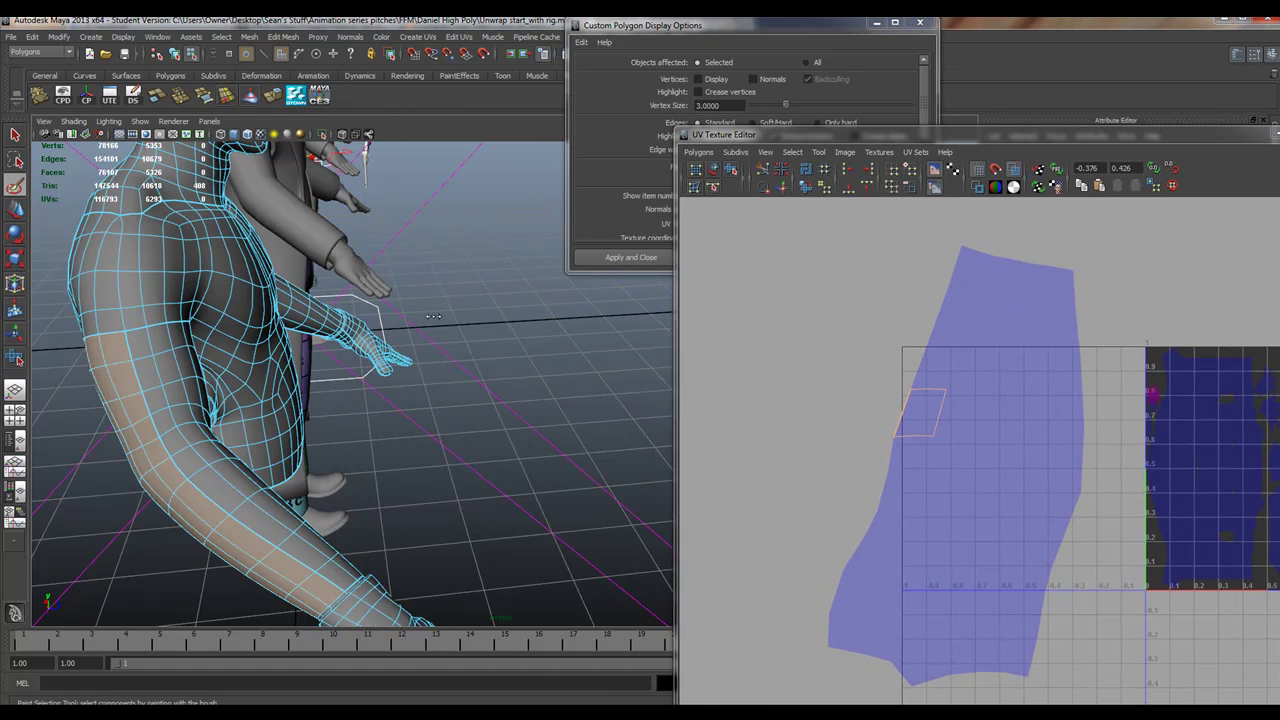
{"action": "left_click_drag", "start_coordinate": [405, 341], "coordinate": [544, 289], "text": "alt"}
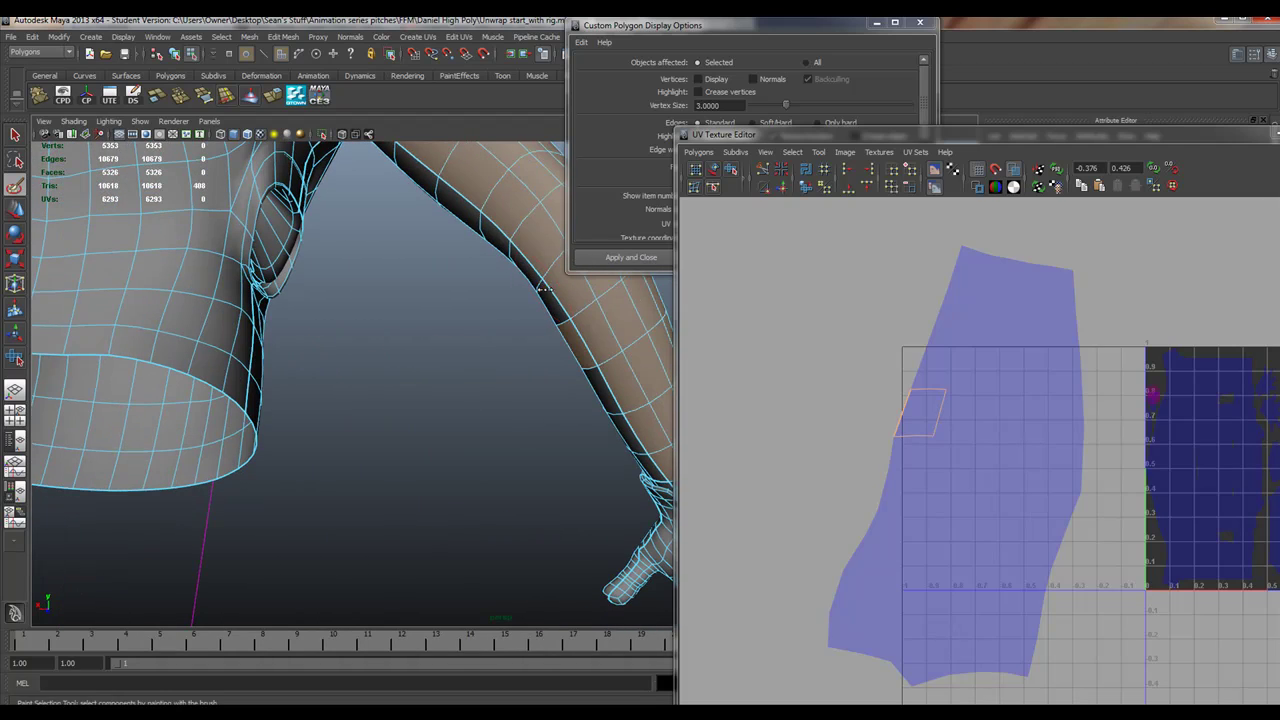
{"action": "left_click", "coordinate": [567, 343], "text": "ctrl"}
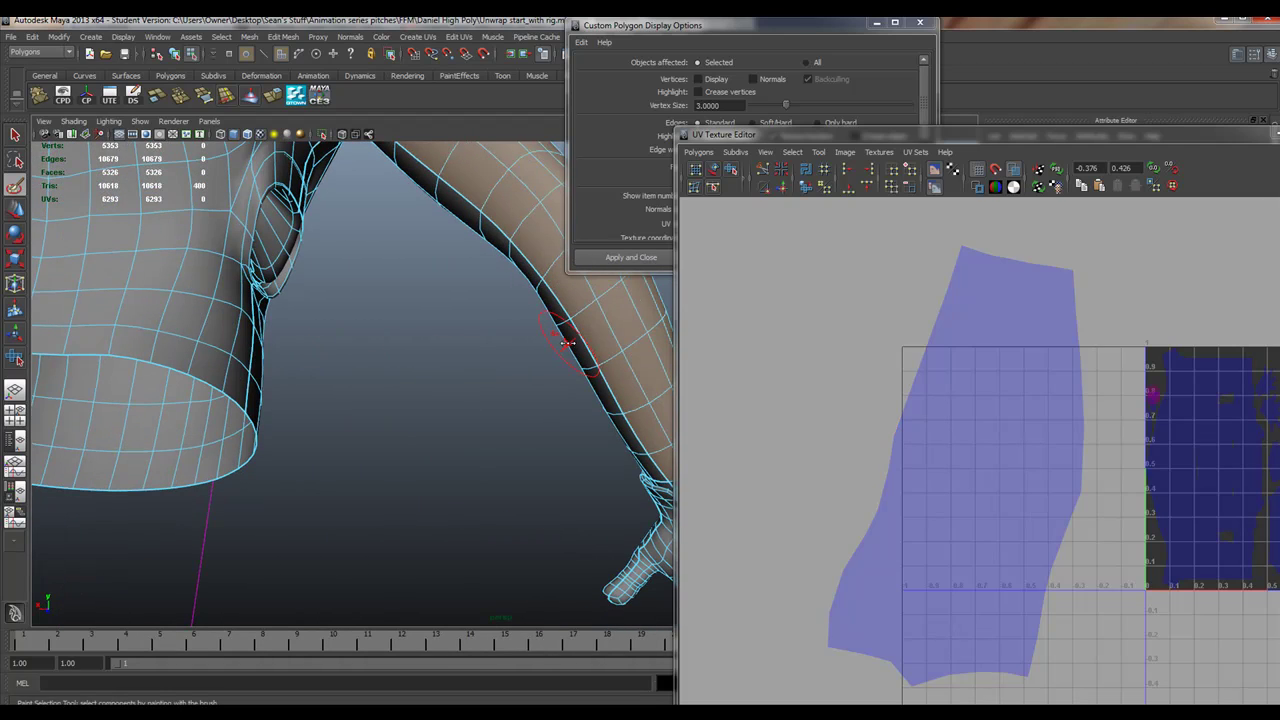
{"action": "left_click_drag", "start_coordinate": [533, 374], "coordinate": [437, 405], "text": "alt"}
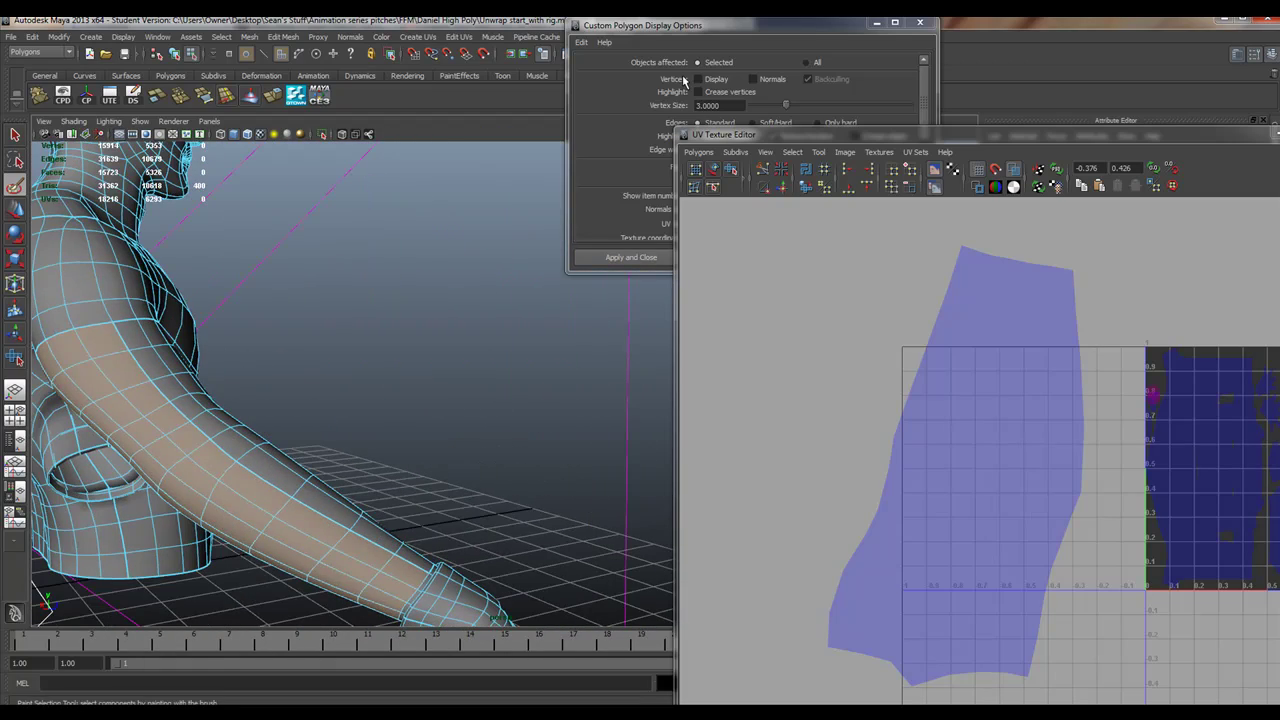
Planar-map the selected arm faces and move their new UV shell outside the texture space, to the left of the first arm shell
{"action": "left_click", "coordinate": [428, 38]}
{"action": "left_click", "coordinate": [423, 51]}
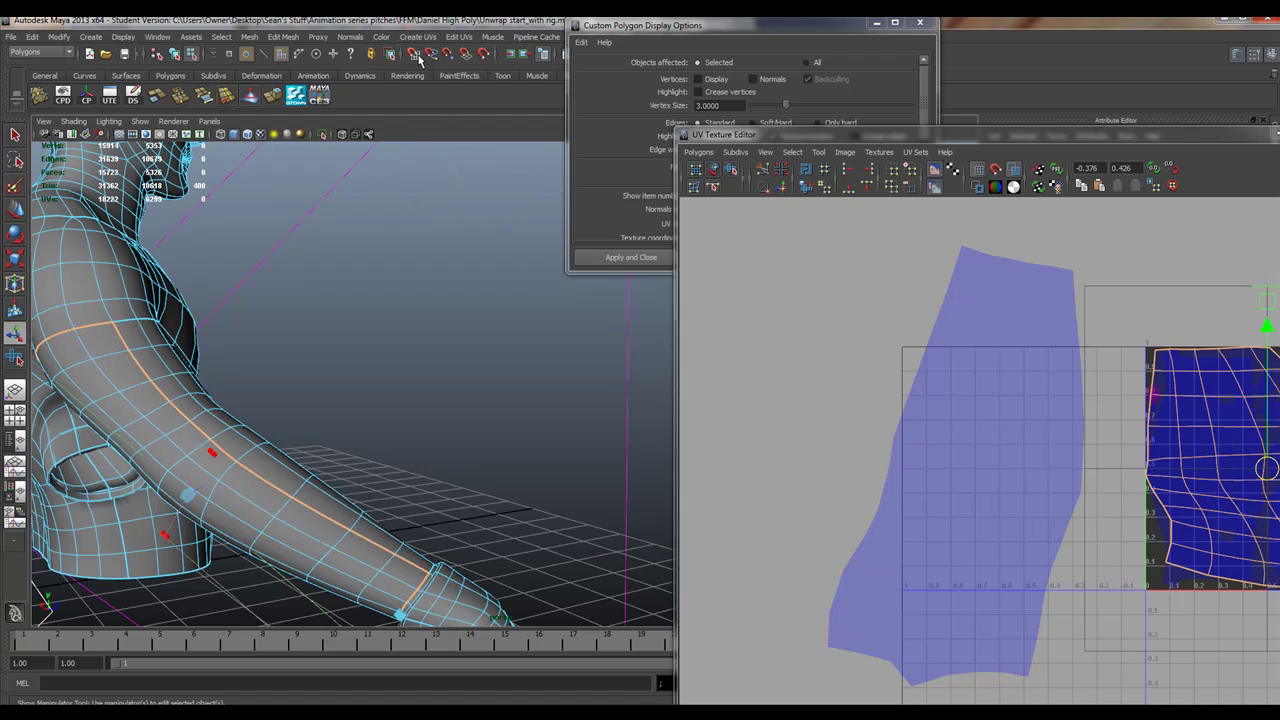
{"action": "left_click_drag", "start_coordinate": [1265, 470], "coordinate": [751, 460]}
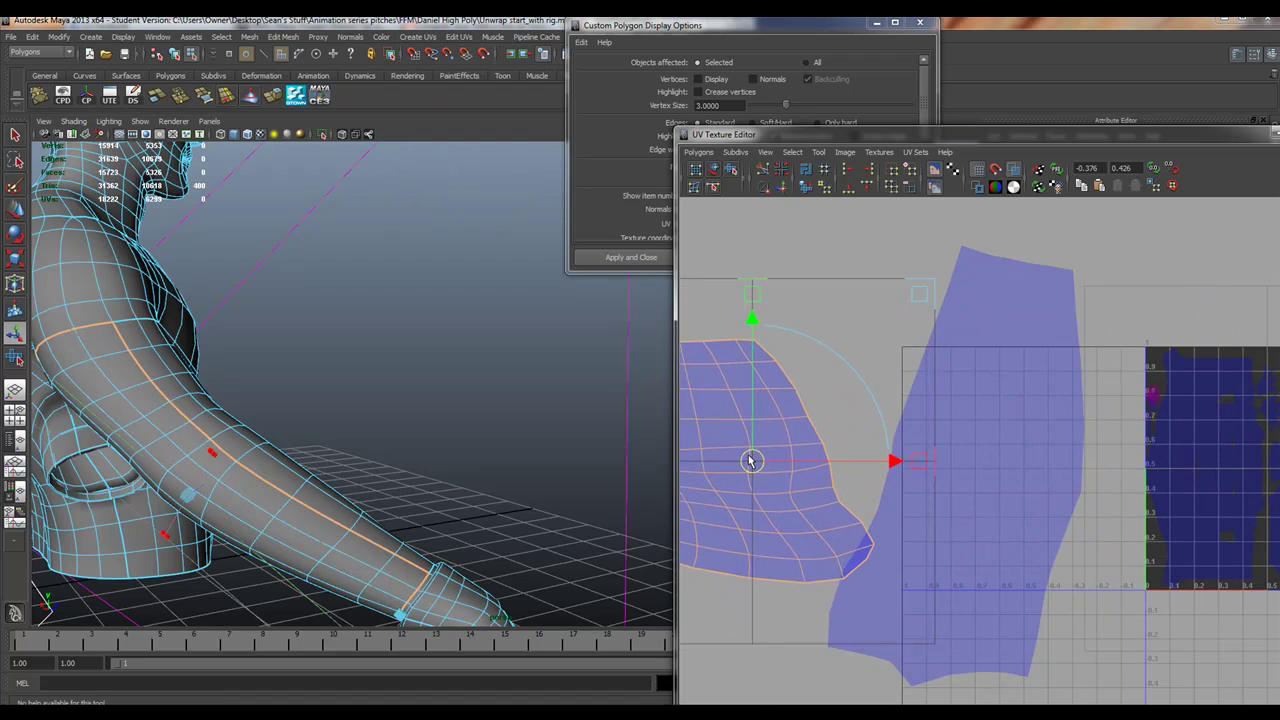
Select all UVs of the newly mapped arm shell and unfold them with the Smooth UV Tool
{"action": "scroll", "coordinate": [968, 461], "scroll_direction": "down", "scroll_amount": 1}
{"action": "right_click_drag", "start_coordinate": [968, 461], "coordinate": [898, 510], "text": "alt"}
{"action": "left_click_drag", "start_coordinate": [859, 363], "coordinate": [809, 413]}
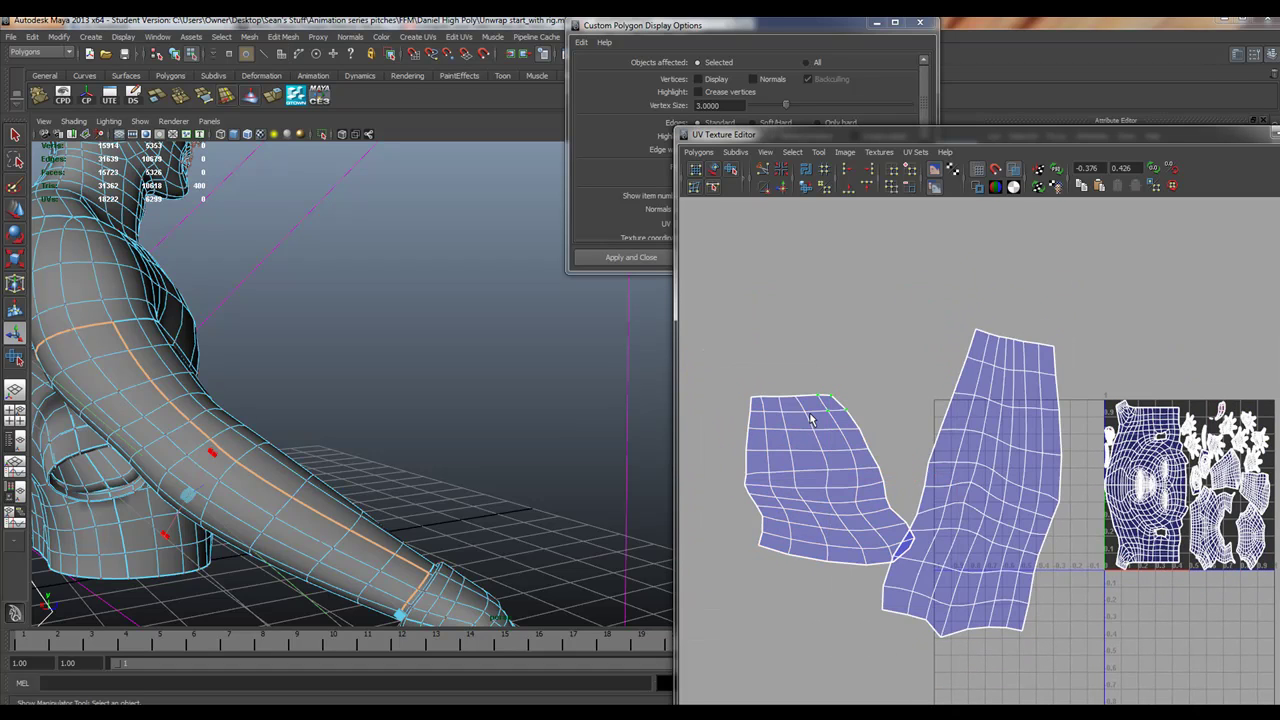
{"action": "right_click_drag", "start_coordinate": [812, 420], "coordinate": [848, 390], "text": "ctrl"}
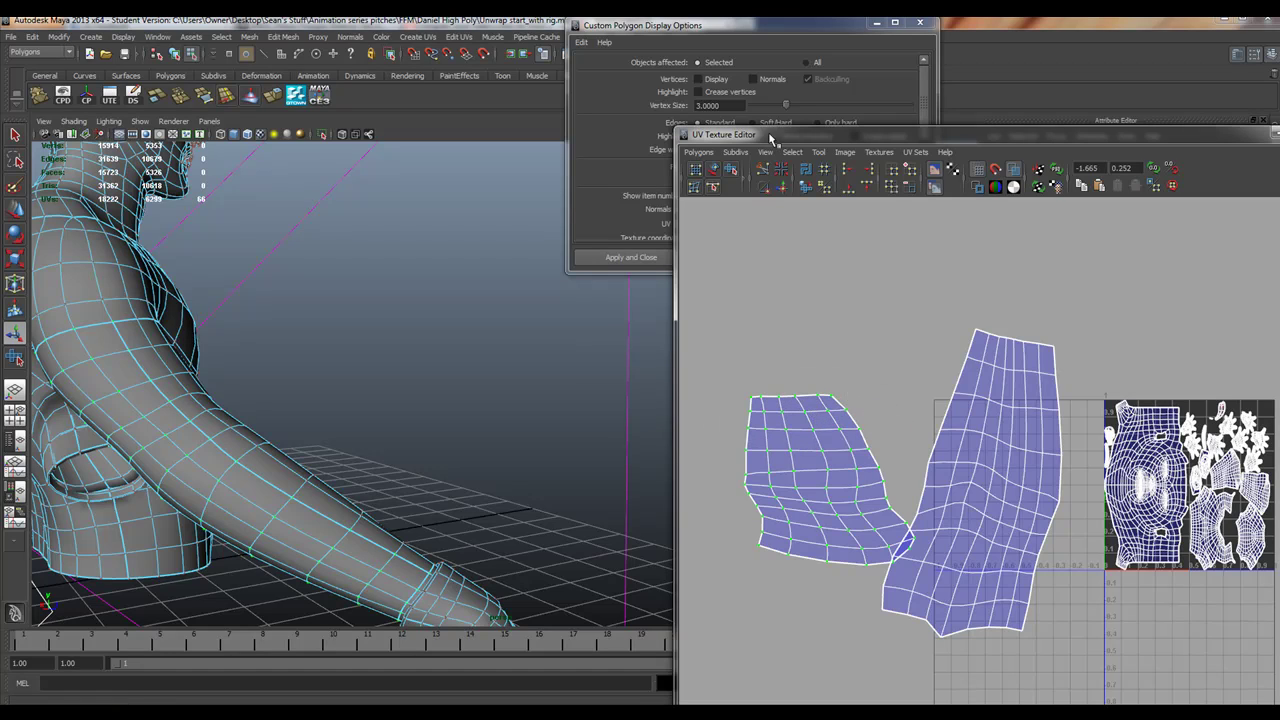
{"action": "left_click", "coordinate": [731, 169]}
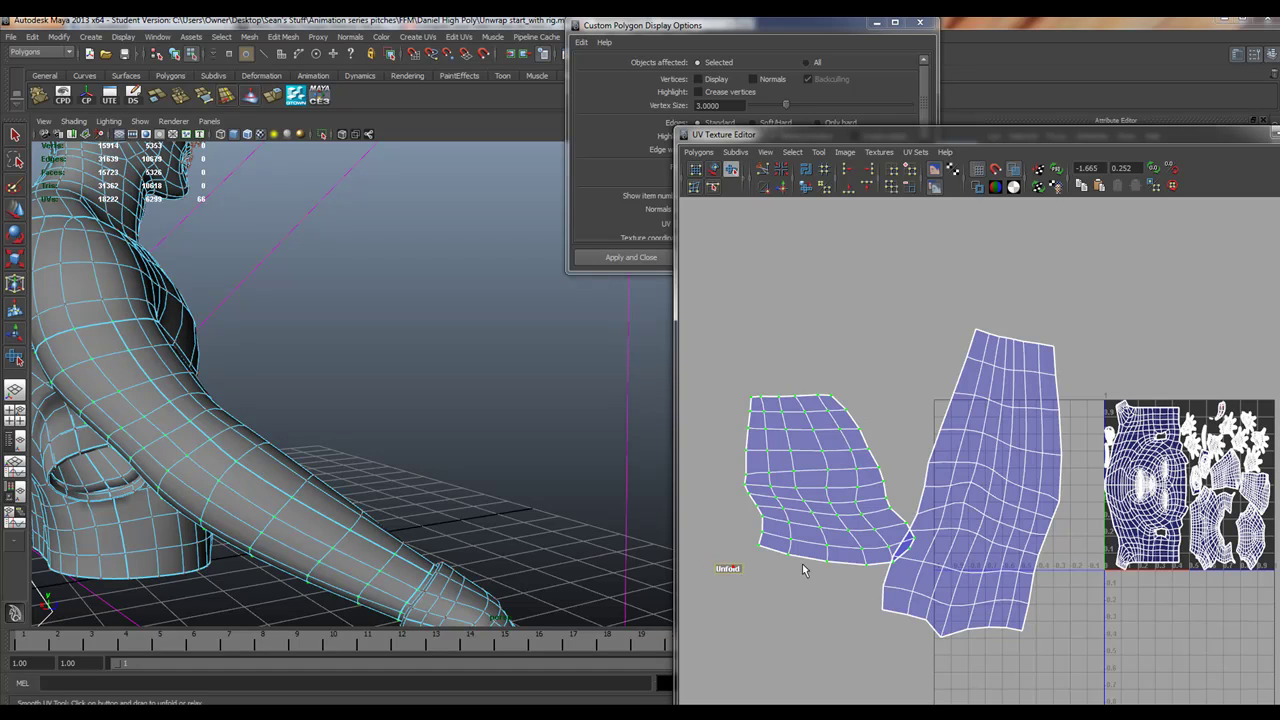
{"action": "left_click_drag", "start_coordinate": [804, 570], "coordinate": [1137, 546]}
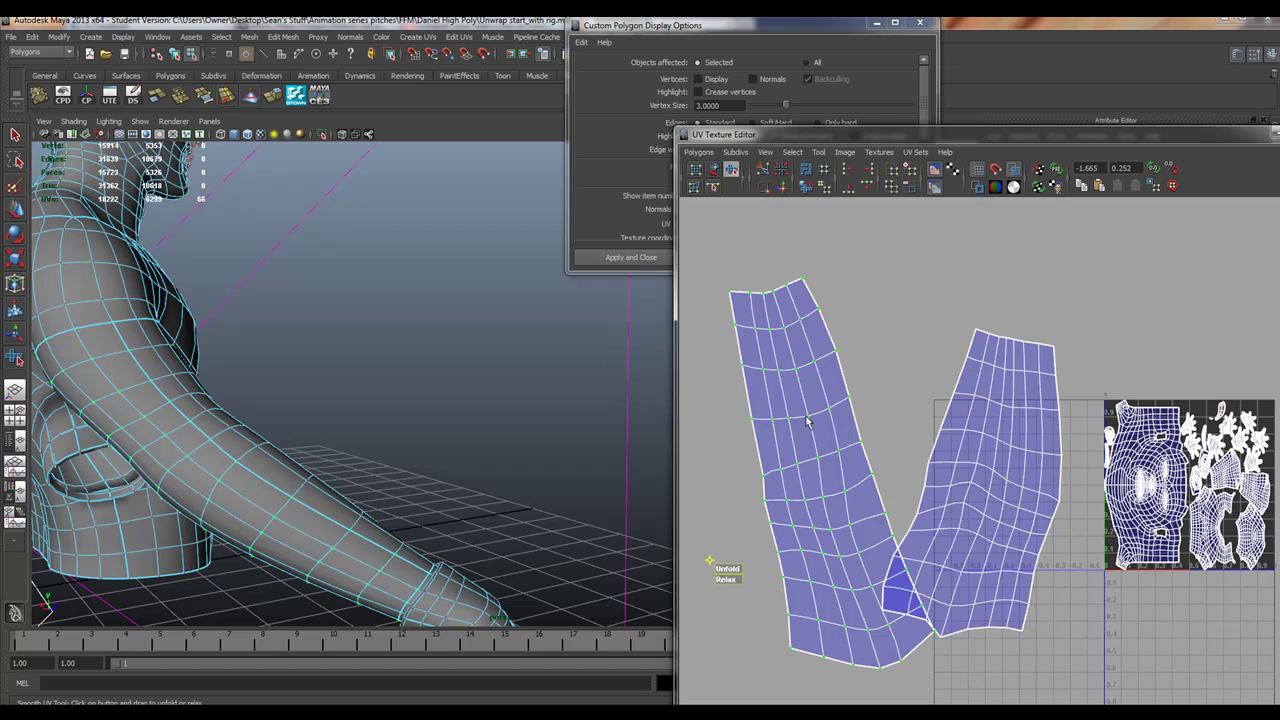
{"action": "middle_click_drag", "start_coordinate": [900, 437], "coordinate": [955, 398], "text": "alt"}
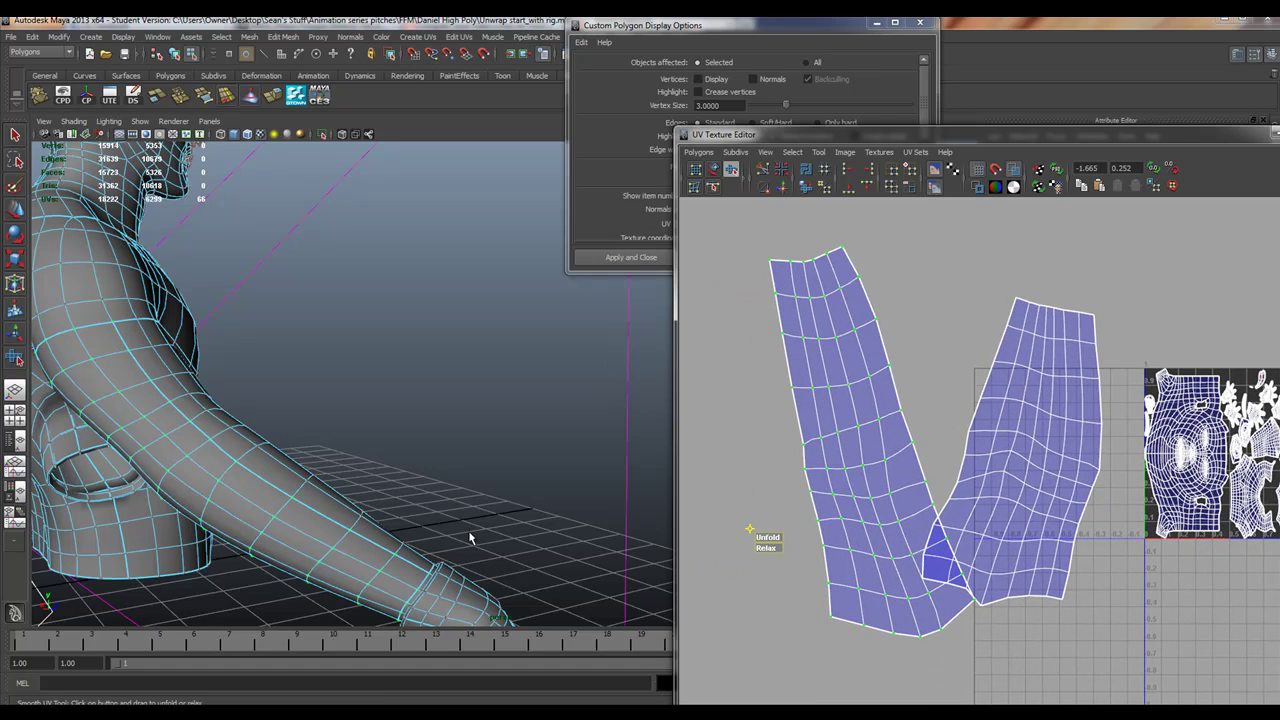
Leave the Smooth UV Tool and pick a border edge between the two arm shells to check where they share a seam
{"action": "left_click_drag", "start_coordinate": [470, 538], "coordinate": [329, 457], "text": "alt"}
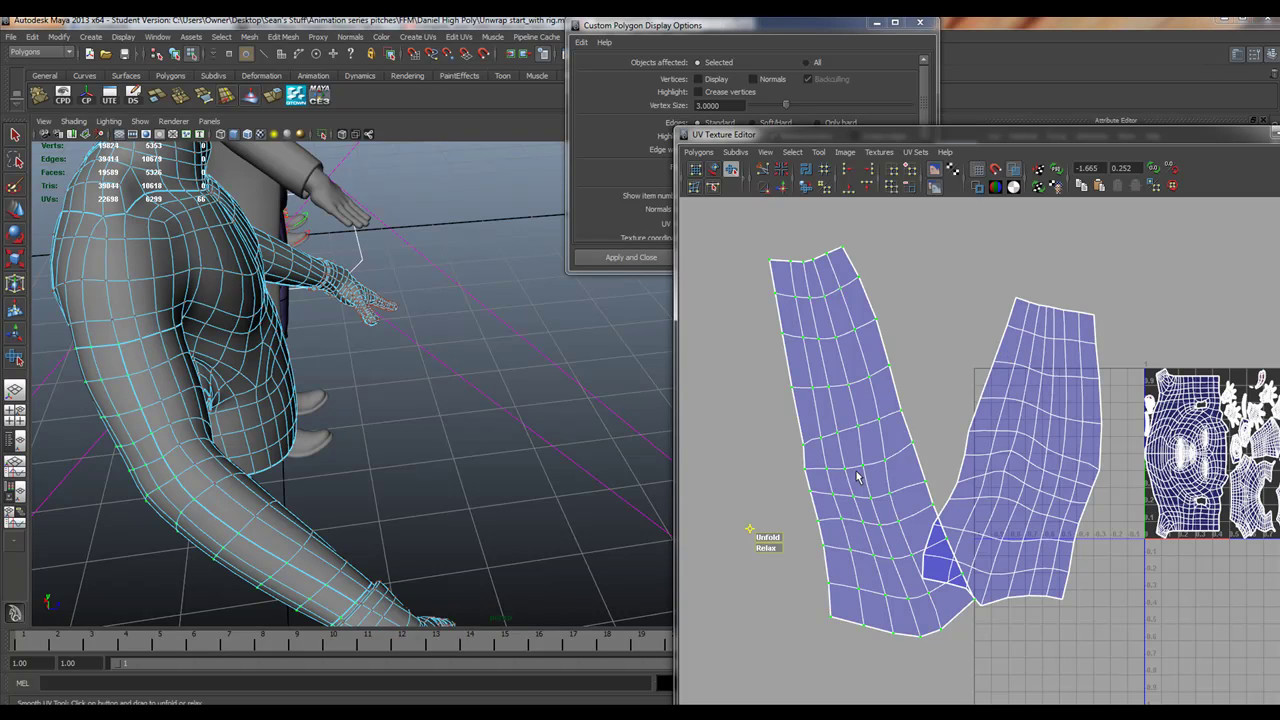
{"action": "scroll", "coordinate": [1000, 450], "scroll_direction": "up", "scroll_amount": 5}
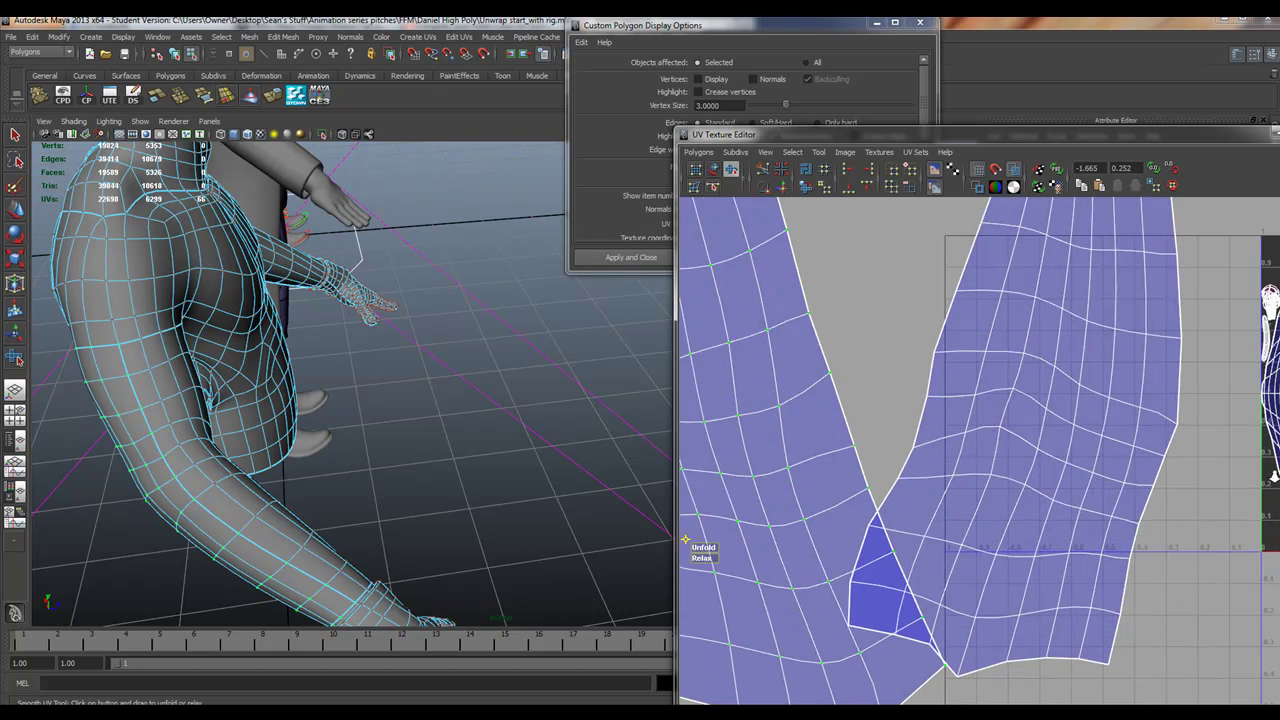
{"action": "right_click_drag", "start_coordinate": [912, 399], "coordinate": [914, 364]}
{"action": "left_click", "coordinate": [905, 410]}
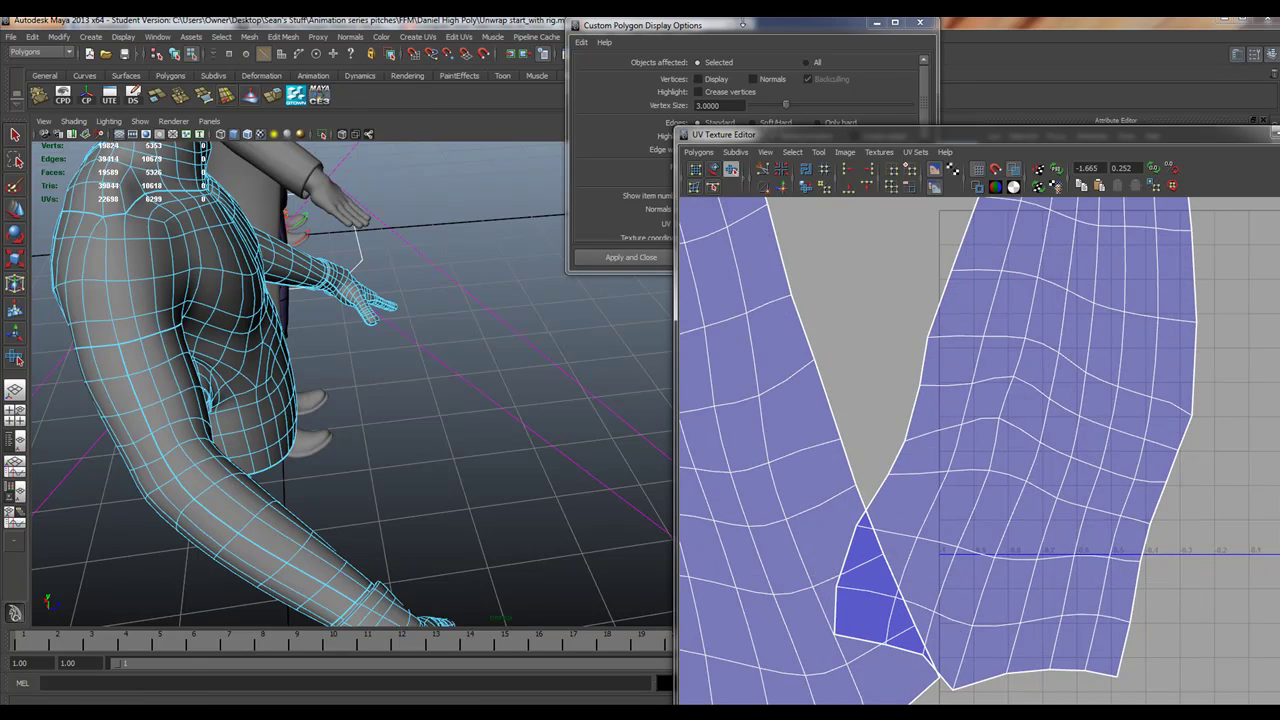
{"action": "left_click", "coordinate": [745, 26]}
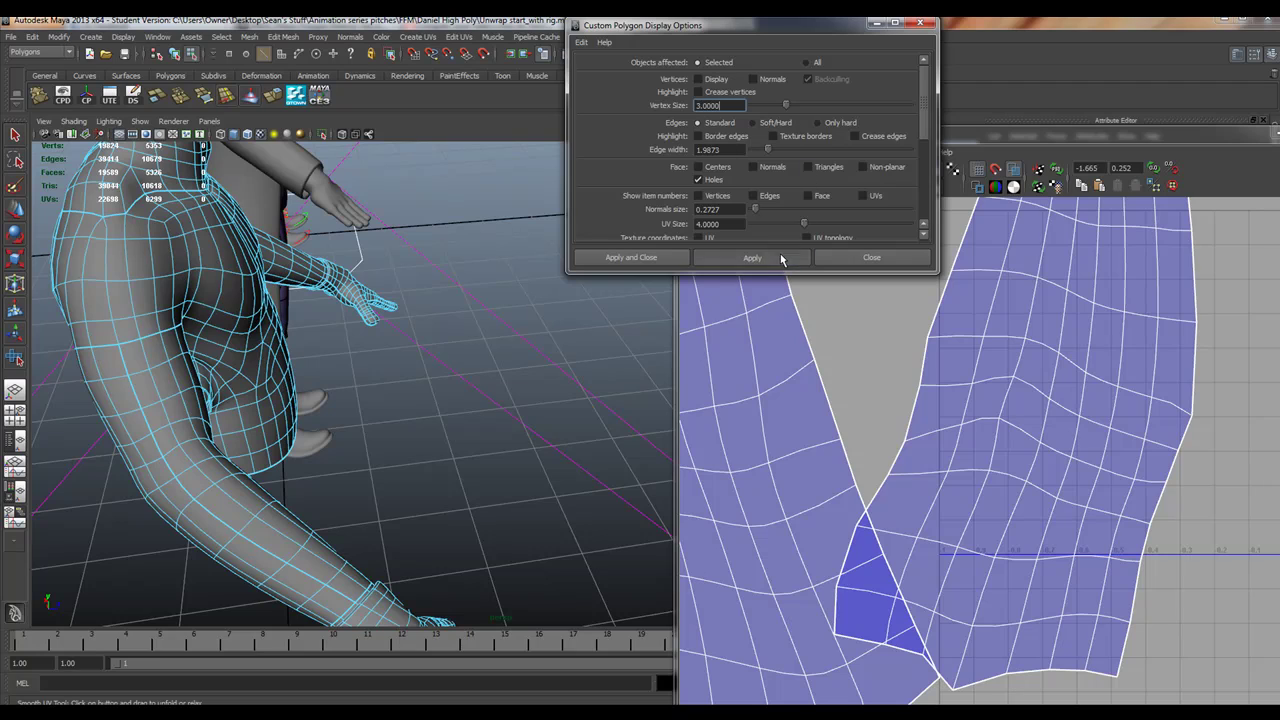
{"action": "left_click", "coordinate": [880, 463]}
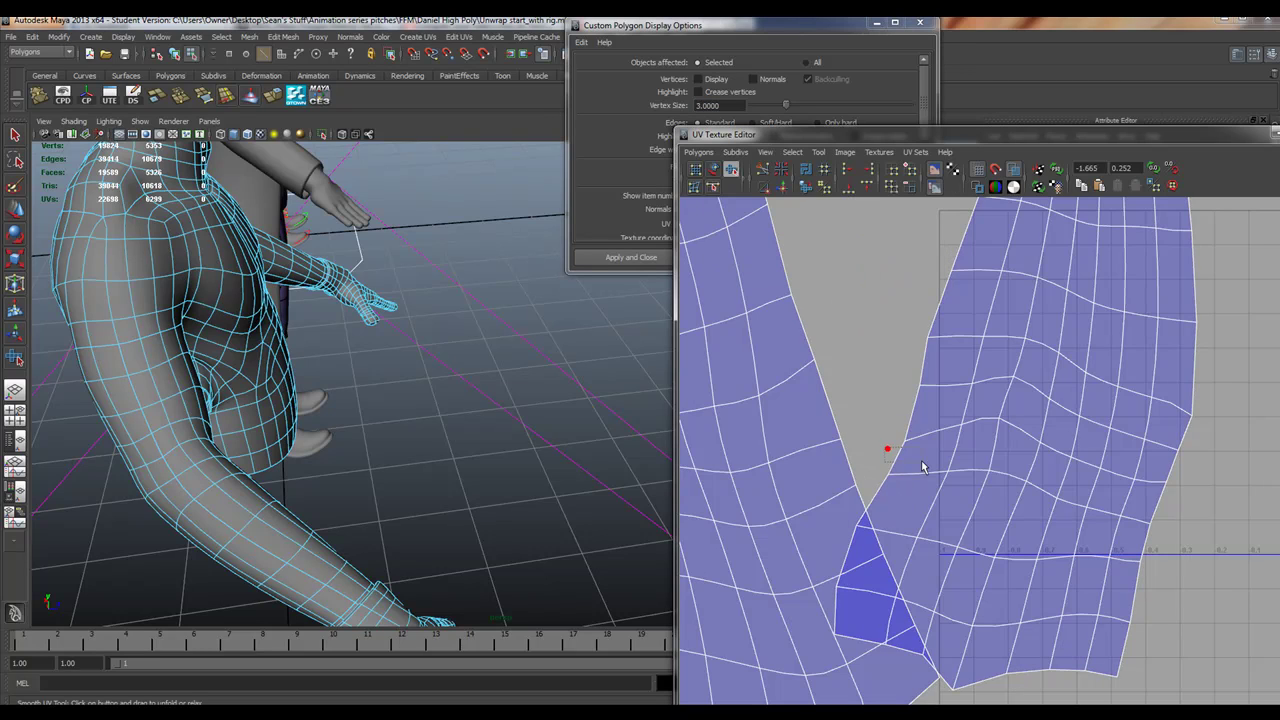
{"action": "right_click_drag", "start_coordinate": [915, 463], "coordinate": [913, 415]}
{"action": "left_click", "coordinate": [733, 171]}
{"action": "left_click", "coordinate": [733, 172]}
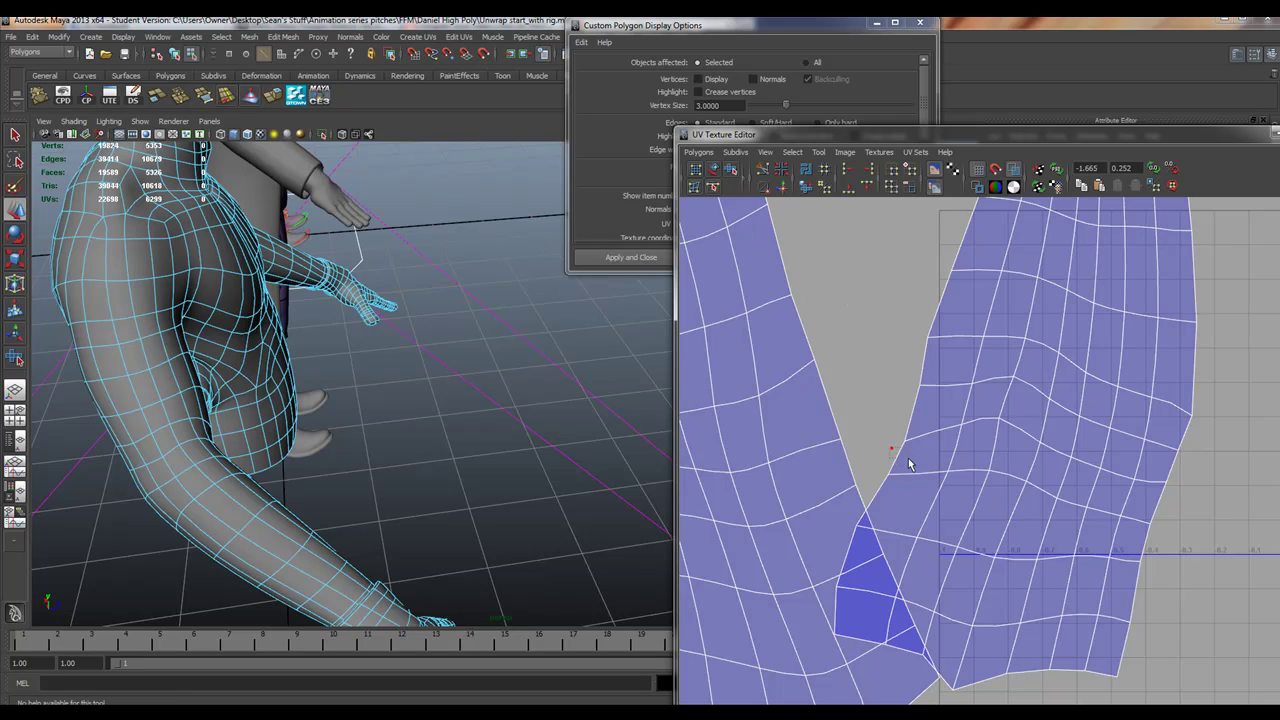
{"action": "key", "text": "w"}
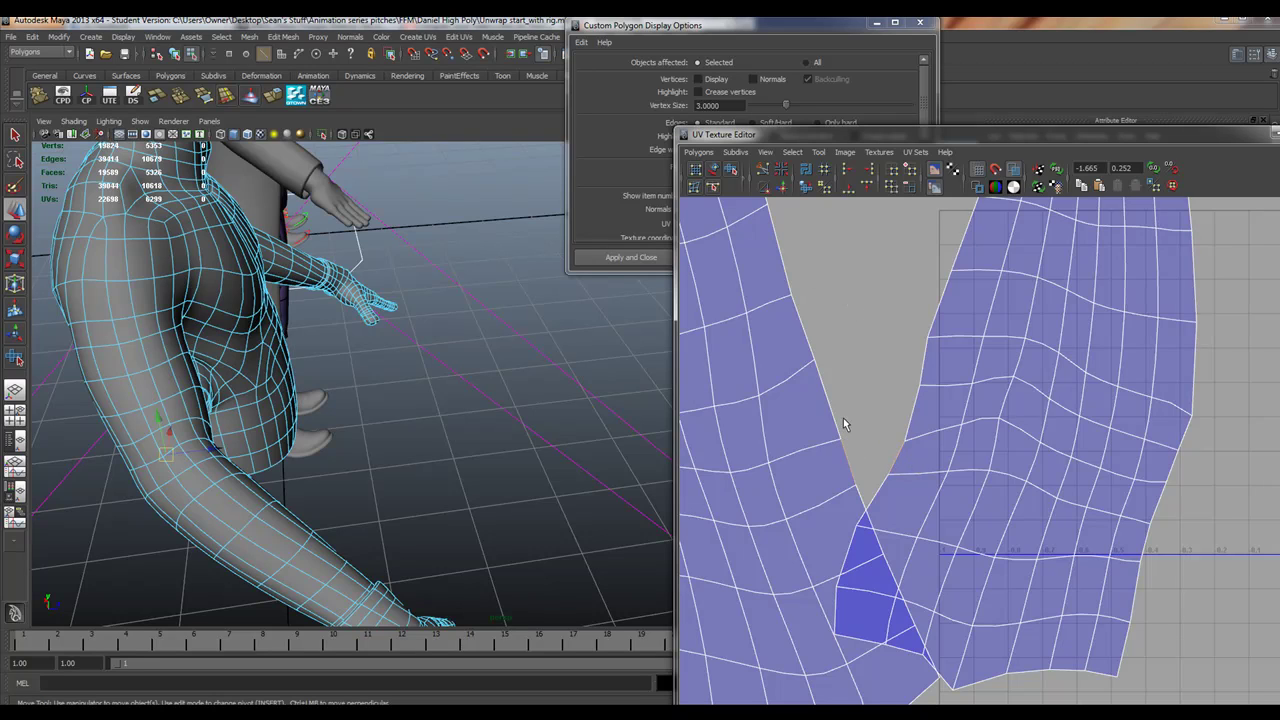
Select all UVs of the first arm shell and move it up and right, clear of the second arm shell
{"action": "right_click_drag", "start_coordinate": [1048, 503], "coordinate": [680, 452], "text": "alt"}
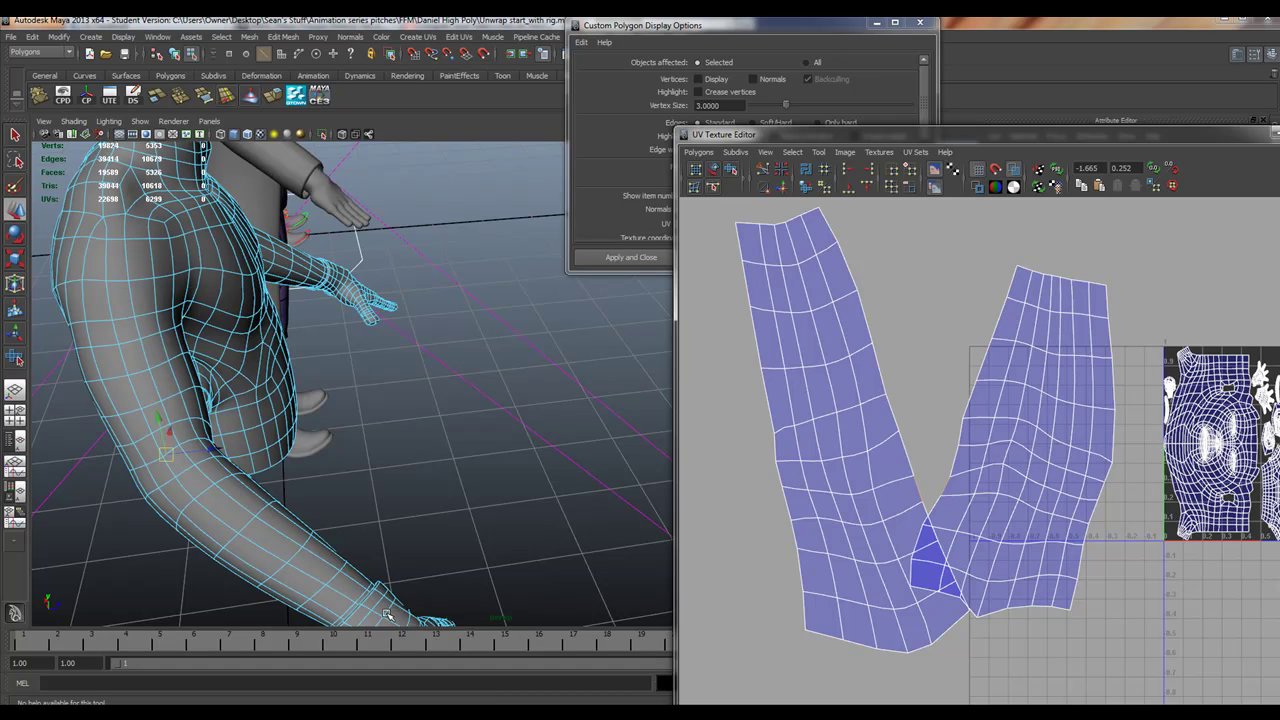
{"action": "left_click_drag", "start_coordinate": [187, 509], "coordinate": [322, 456], "text": "alt"}
{"action": "middle_click_drag", "start_coordinate": [684, 459], "coordinate": [673, 461], "text": "alt"}
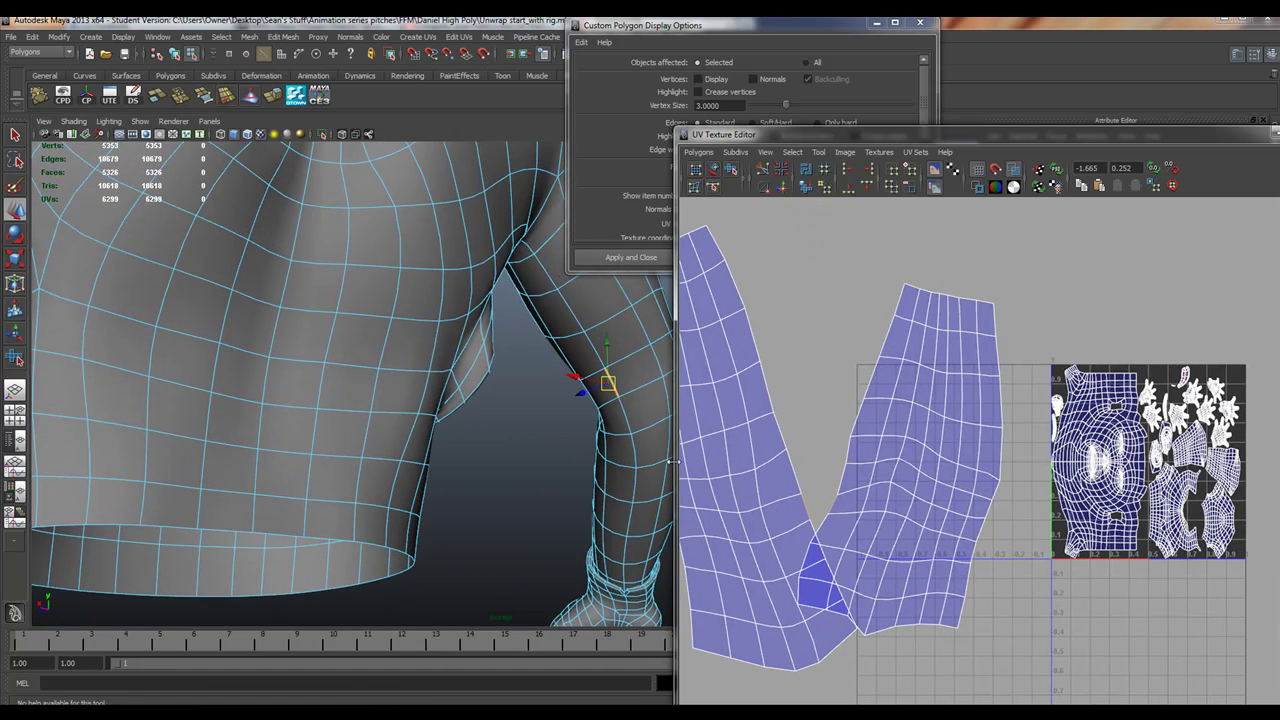
{"action": "right_click_drag", "start_coordinate": [884, 392], "coordinate": [932, 388]}
{"action": "left_click_drag", "start_coordinate": [871, 280], "coordinate": [944, 343]}
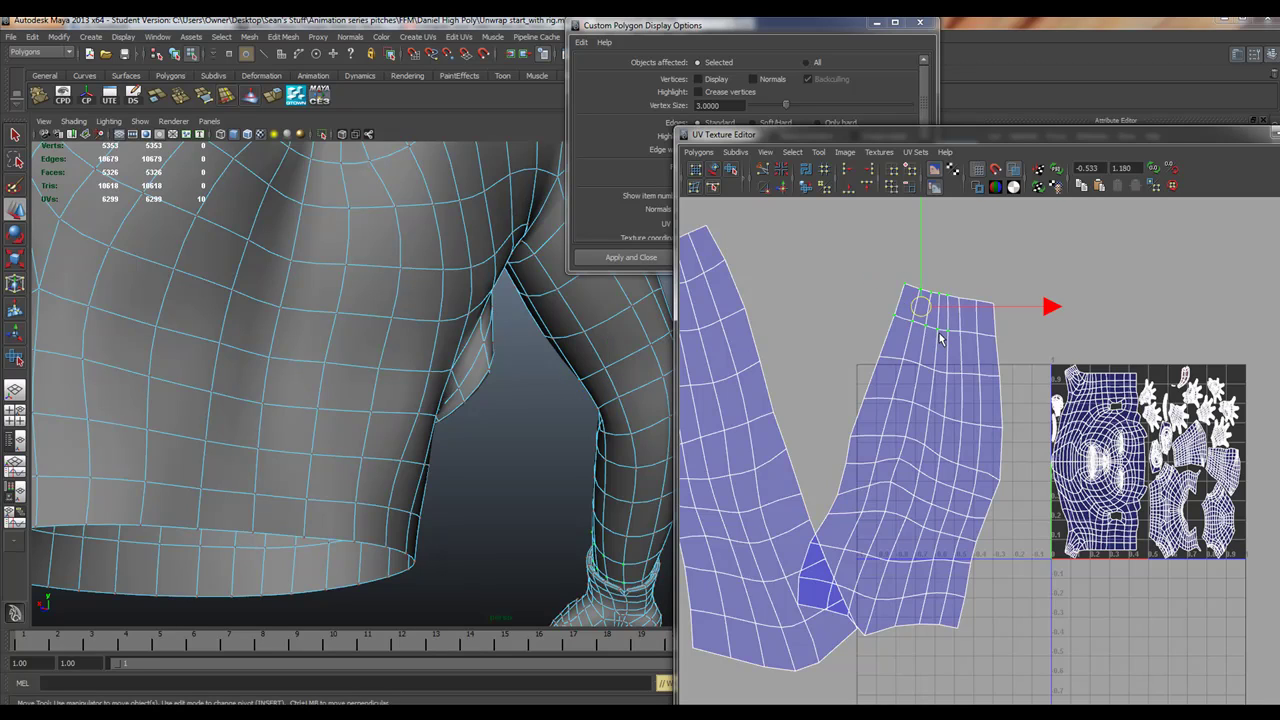
{"action": "right_click_drag", "start_coordinate": [940, 338], "coordinate": [980, 322]}
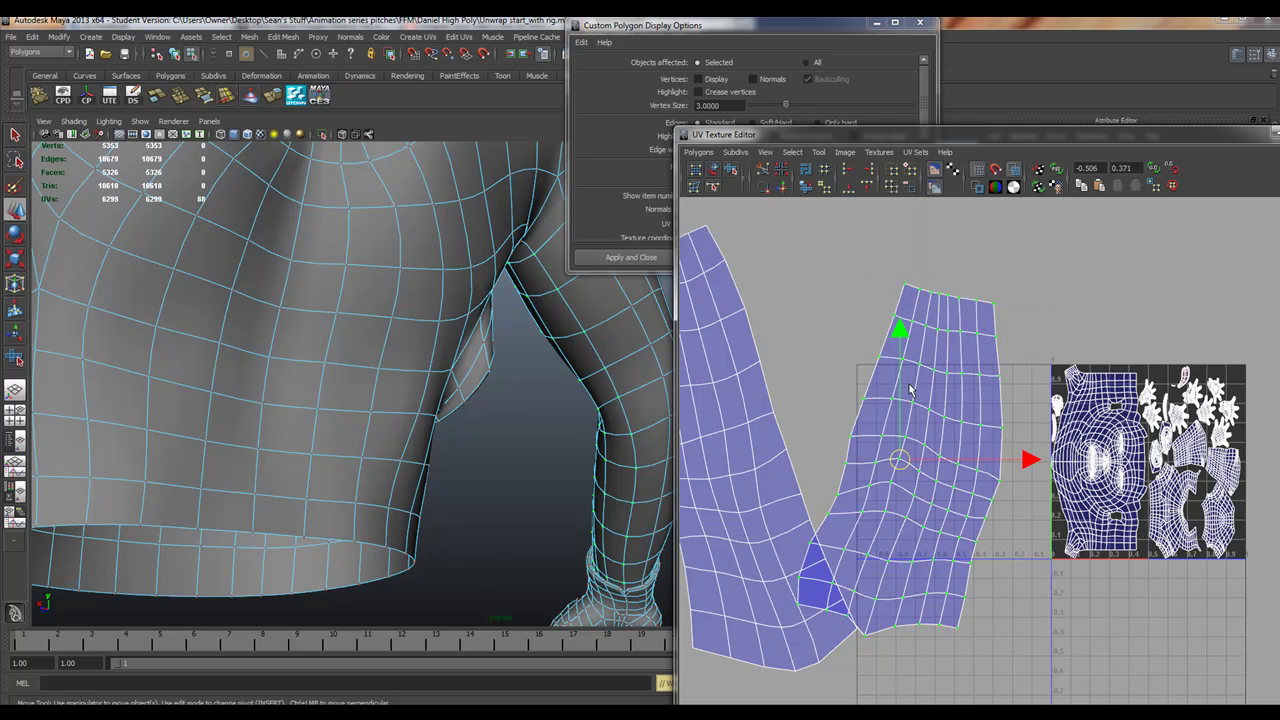
{"action": "left_click_drag", "start_coordinate": [904, 465], "coordinate": [958, 400]}
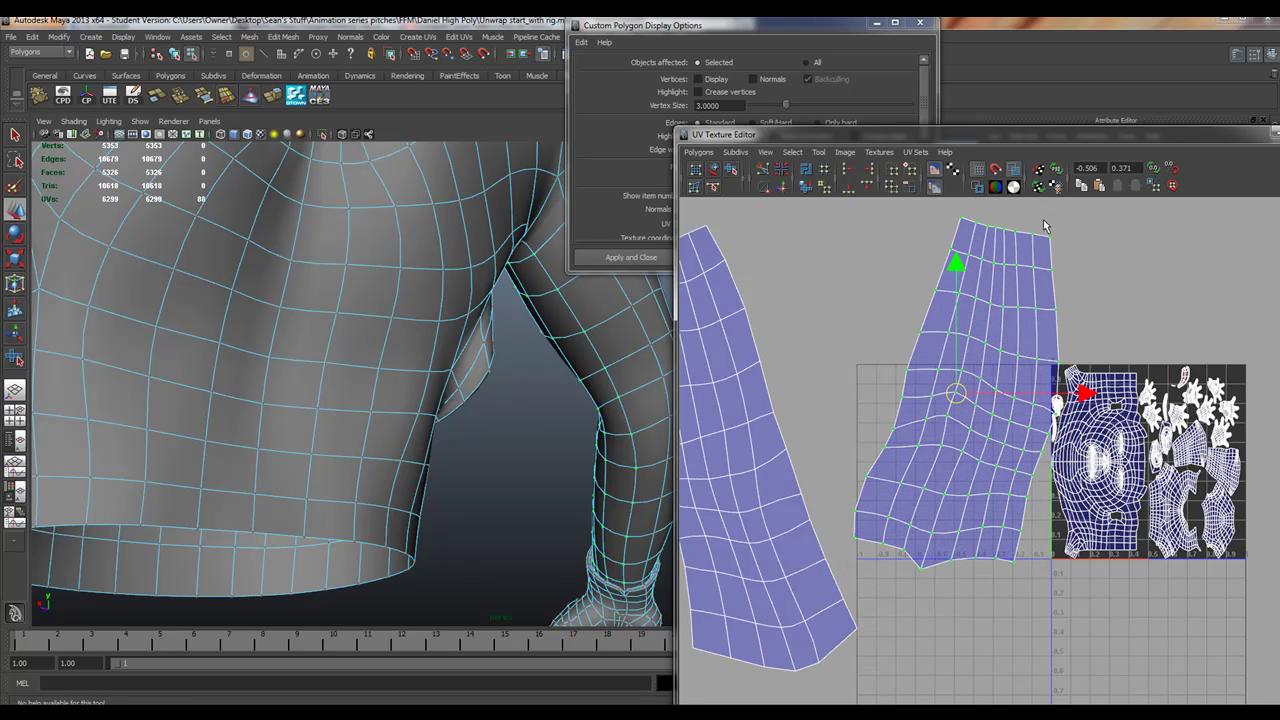
Rotate the selected arm shell until it stands upright and nudge it slightly away from the texture space
{"action": "key", "text": "e"}
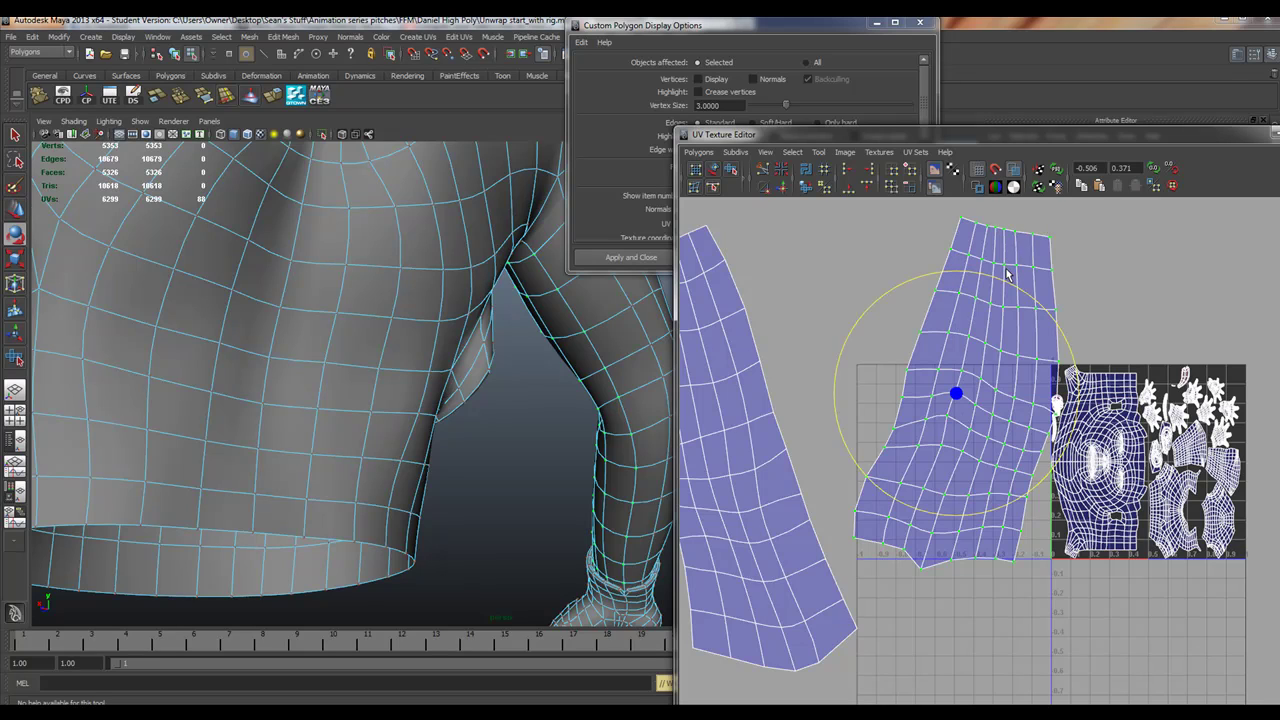
{"action": "left_click_drag", "start_coordinate": [981, 270], "coordinate": [958, 272]}
{"action": "key", "text": "w"}
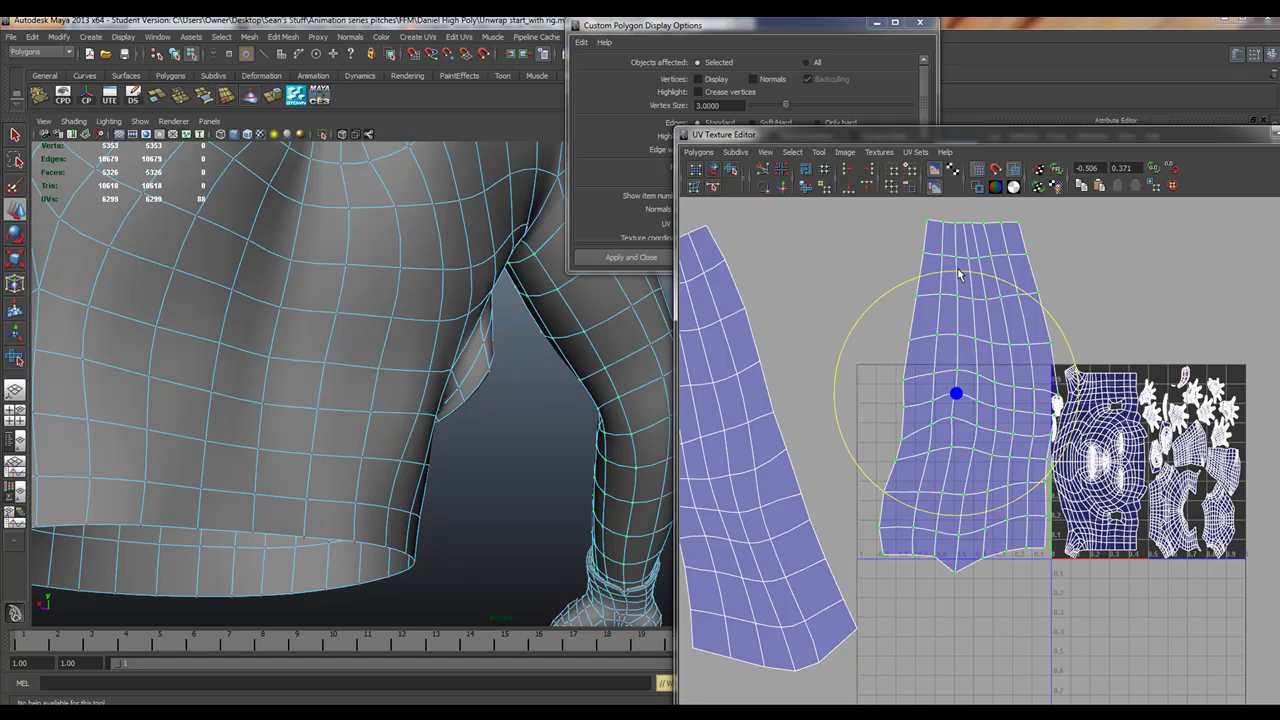
{"action": "left_click_drag", "start_coordinate": [951, 392], "coordinate": [937, 391]}
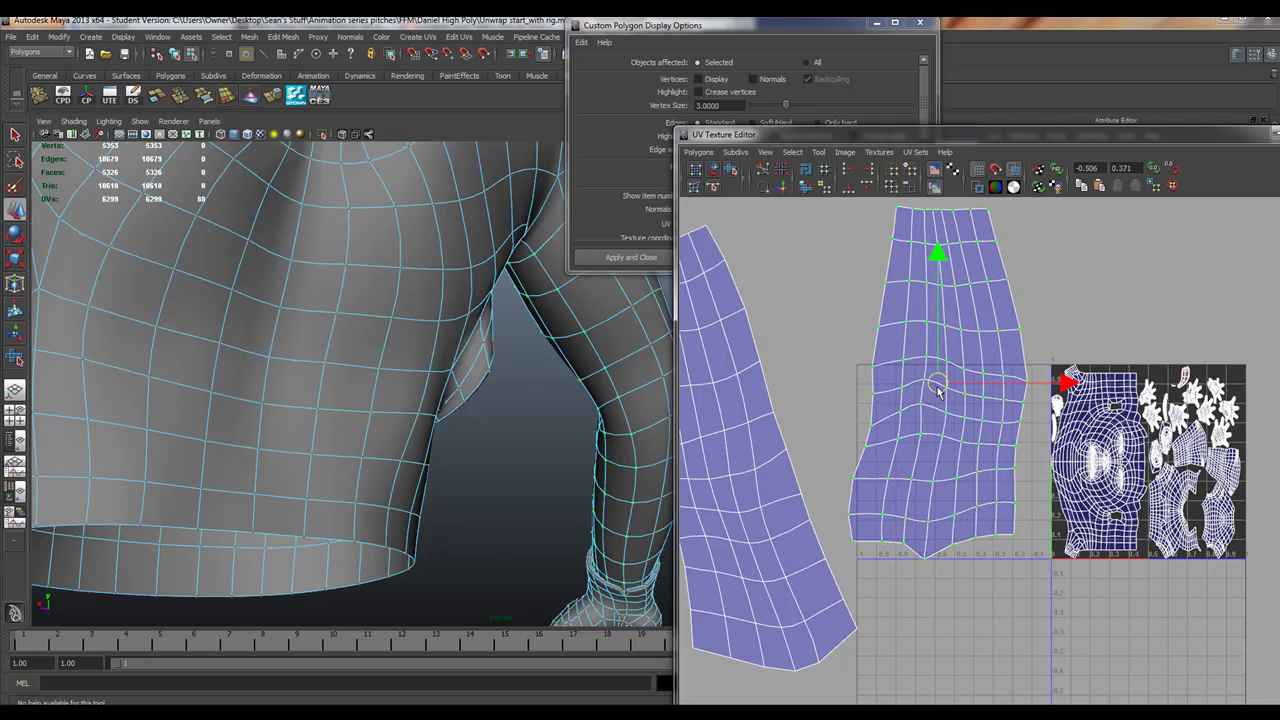
Expand the collapsed tool group with the UV flip and rotate commands in the UV Texture Editor
{"action": "left_click", "coordinate": [838, 177]}
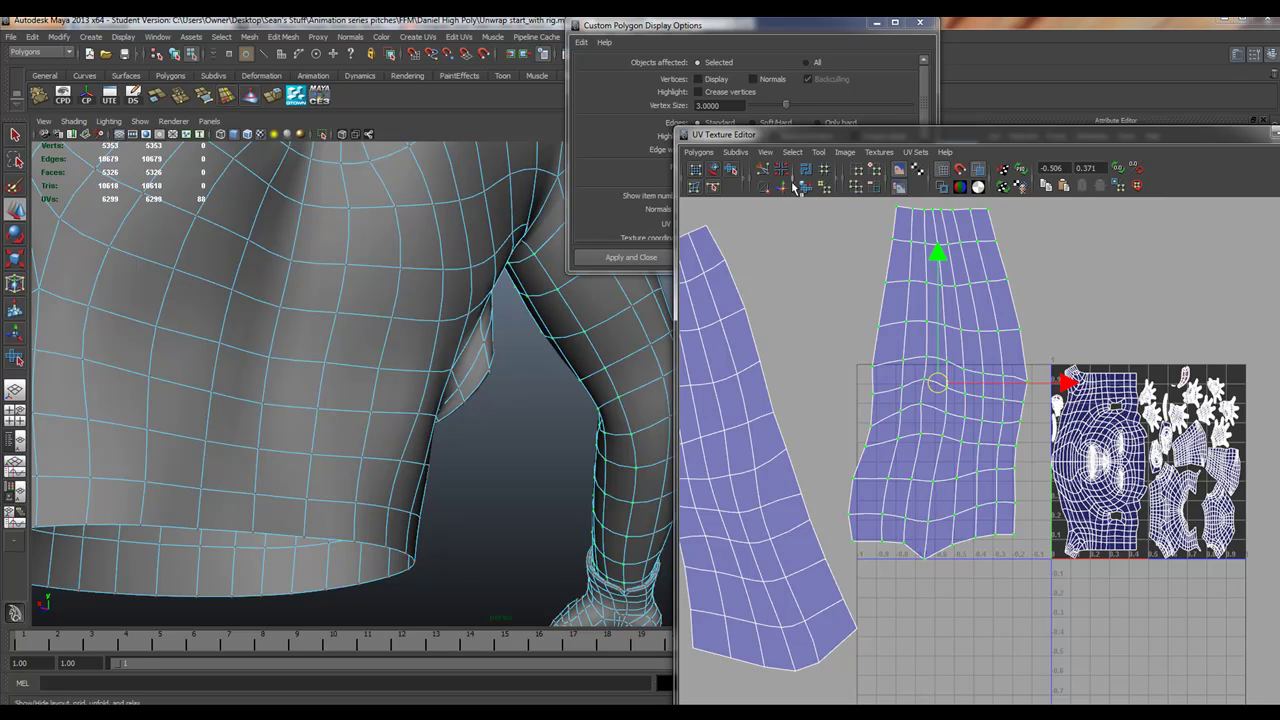
{"action": "left_click", "coordinate": [793, 180]}
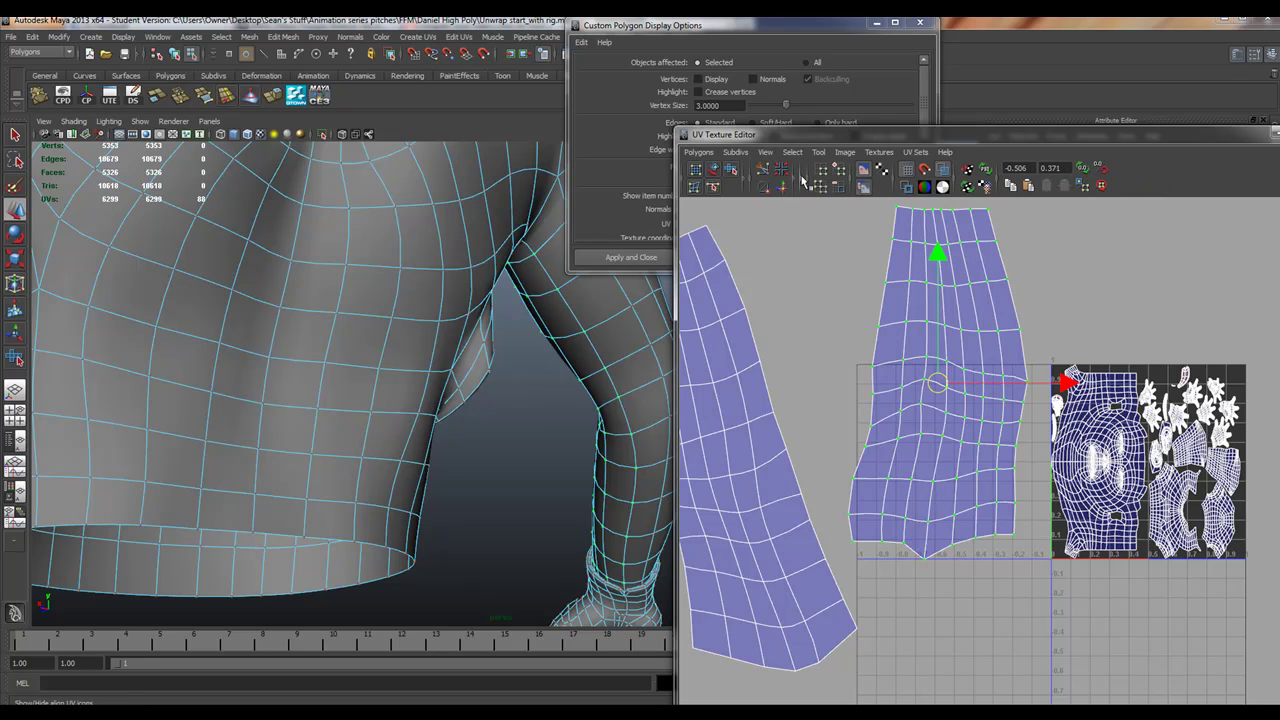
{"action": "left_click", "coordinate": [795, 181]}
{"action": "left_click", "coordinate": [795, 182]}
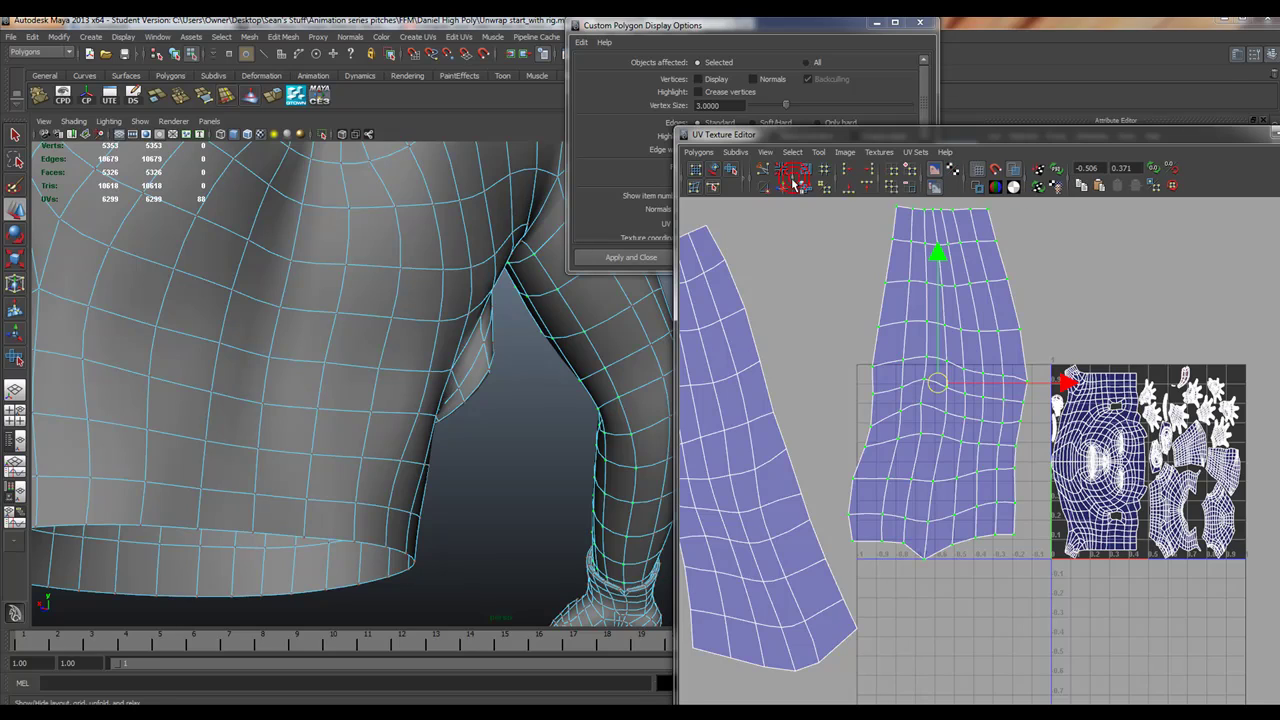
{"action": "left_click", "coordinate": [743, 174]}
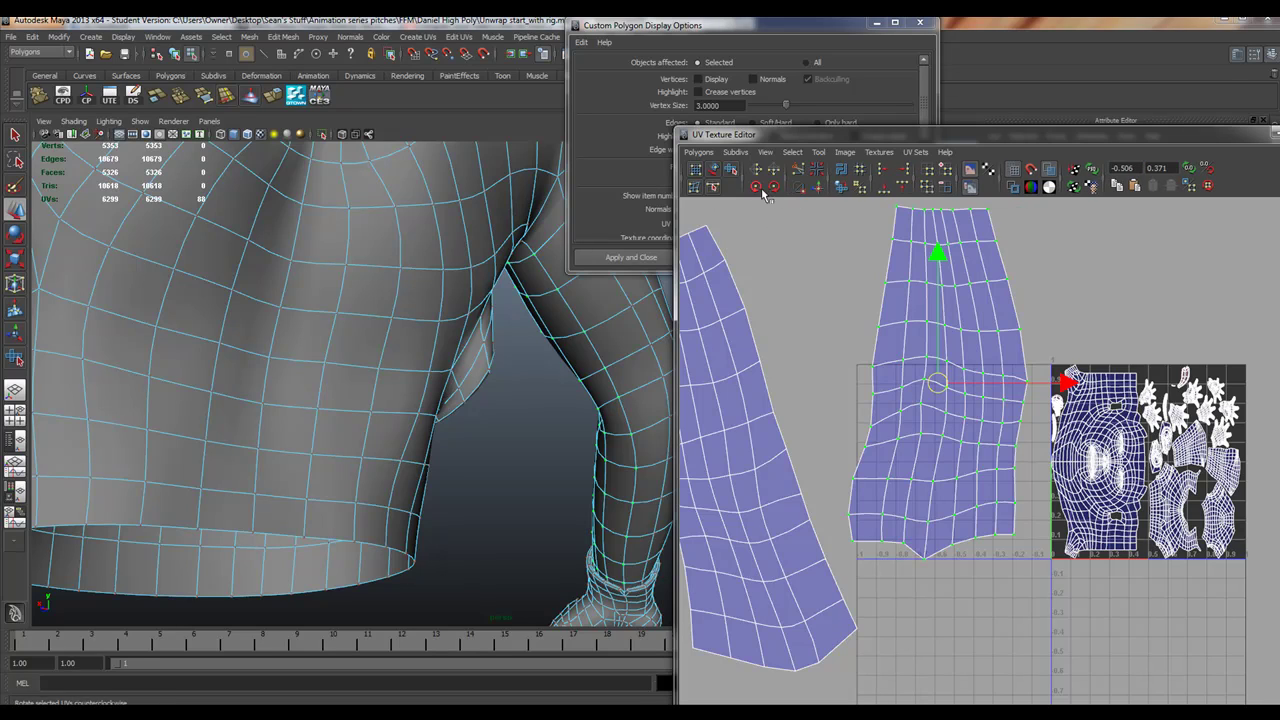
Select all UVs of the second arm shell, rotate it upright and move it up beside the first arm shell
{"action": "right_click_drag", "start_coordinate": [862, 289], "coordinate": [744, 298], "text": "alt"}
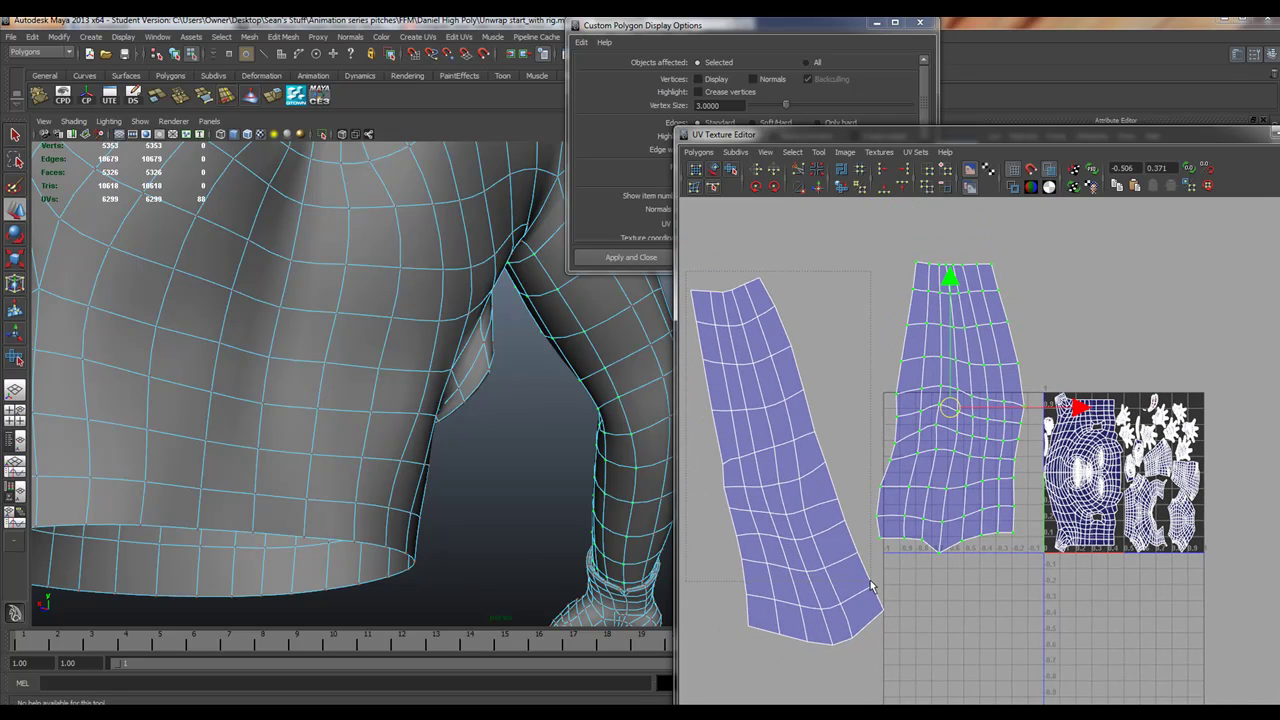
{"action": "left_click", "coordinate": [810, 515]}
{"action": "right_click", "coordinate": [803, 503]}
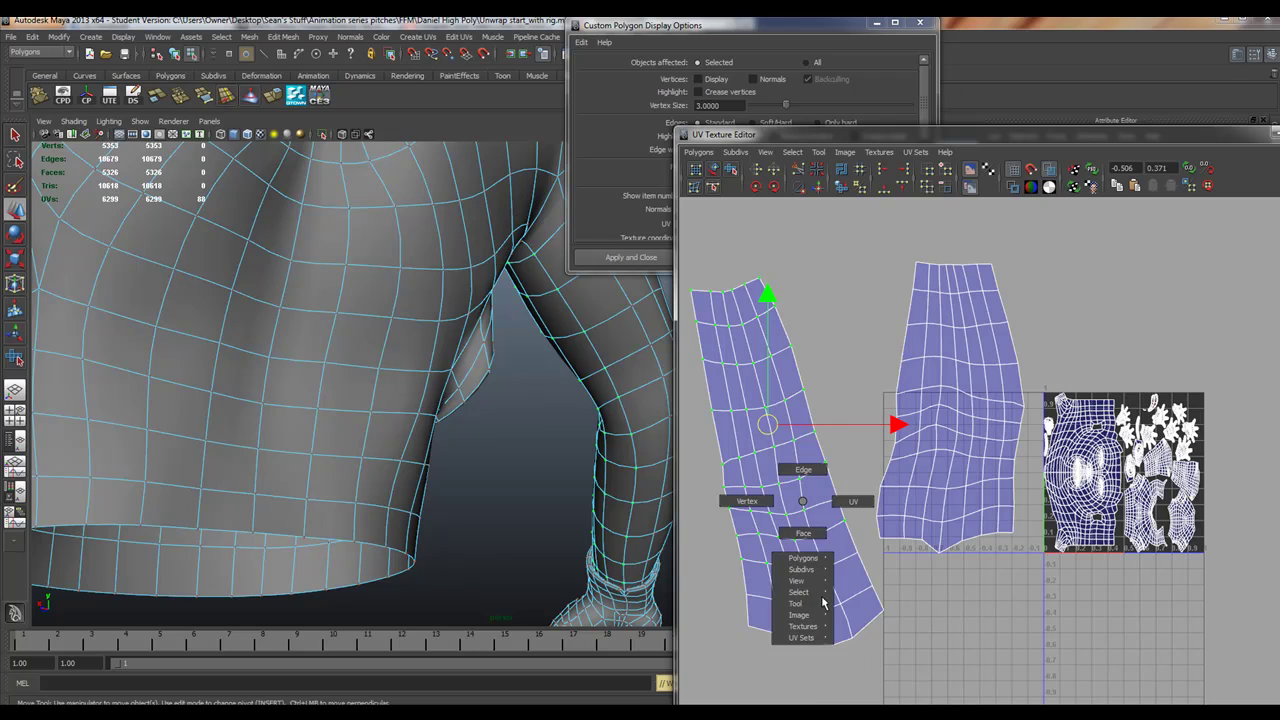
{"action": "mouse_move", "coordinate": [798, 592]}
{"action": "left_click", "coordinate": [869, 603]}
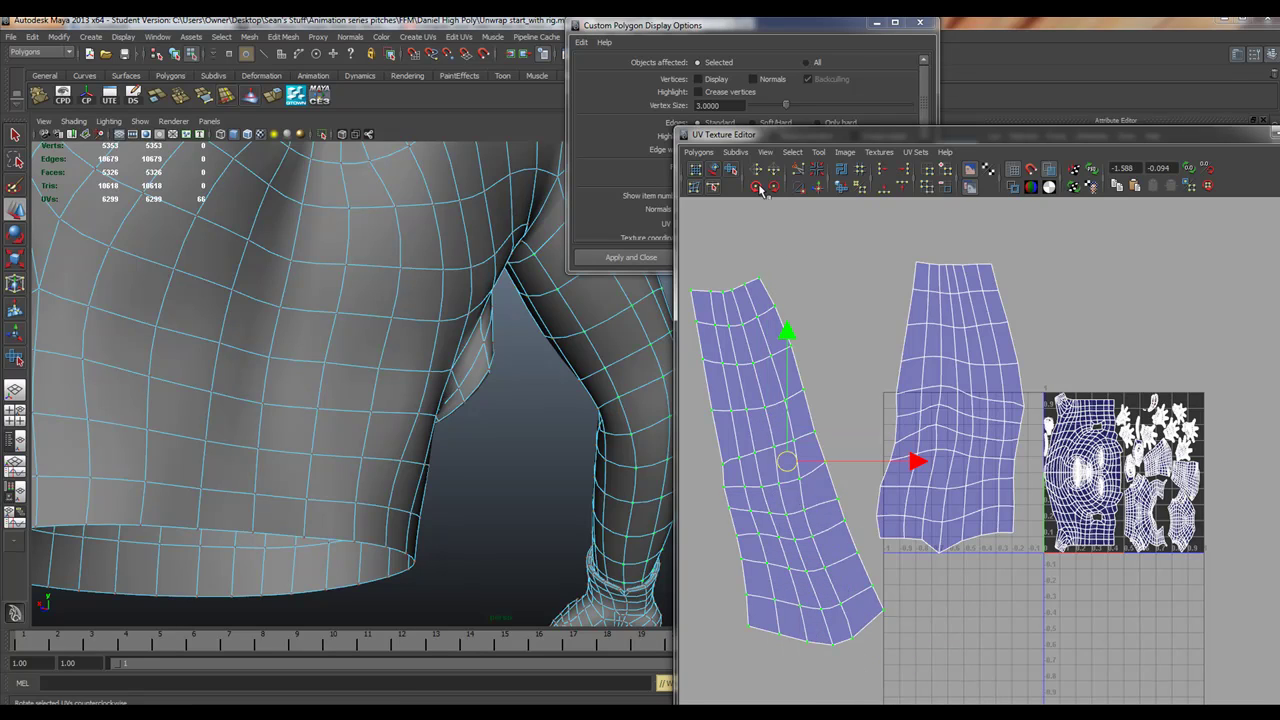
{"action": "key", "text": "e"}
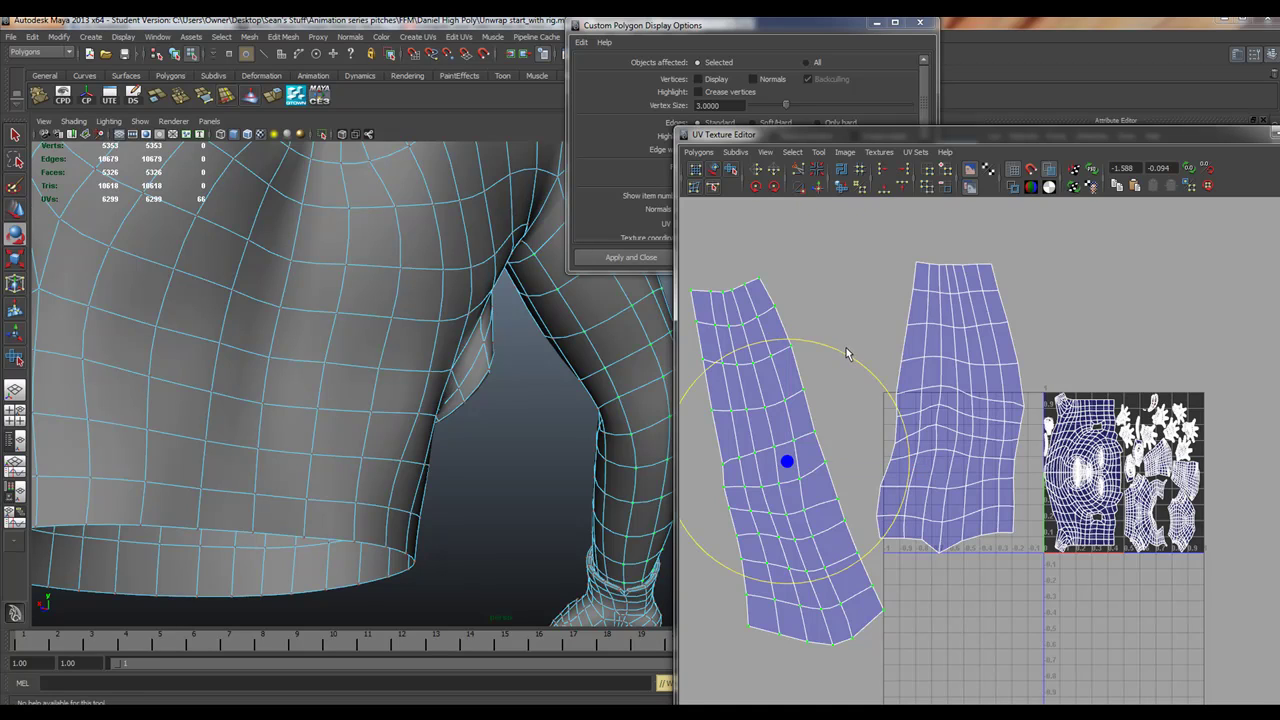
{"action": "left_click_drag", "start_coordinate": [852, 357], "coordinate": [878, 369]}
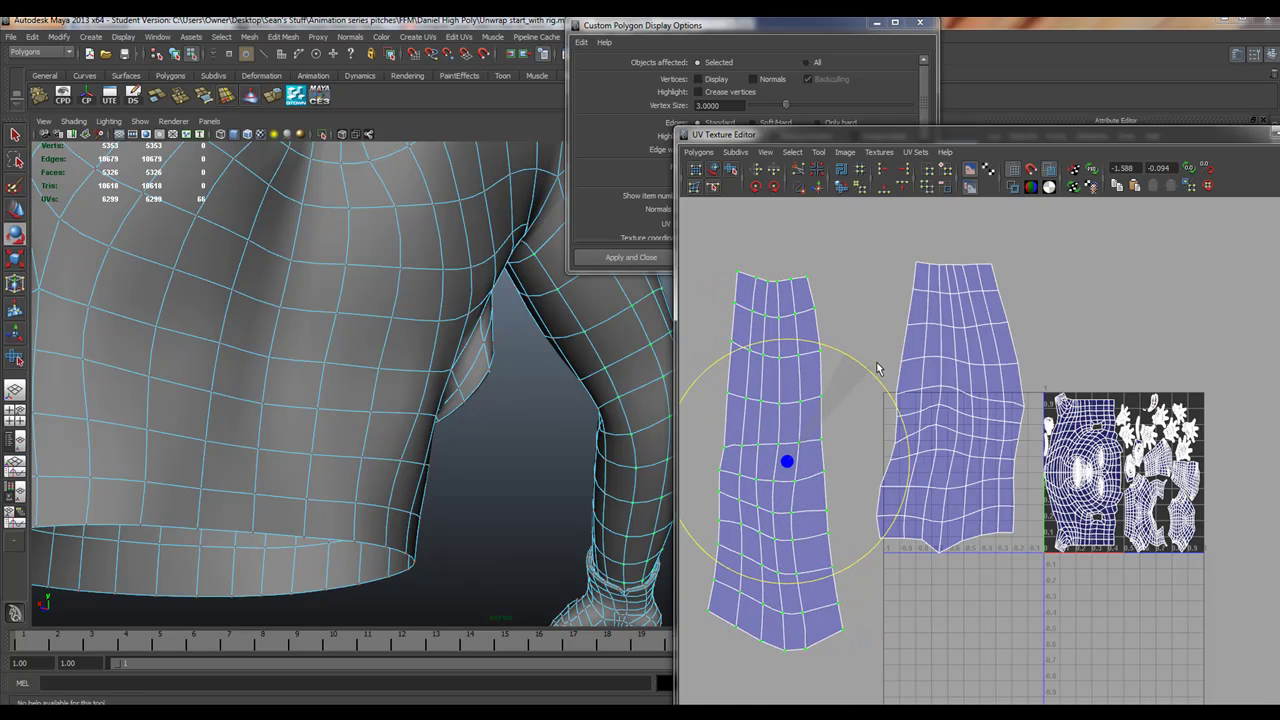
{"action": "key", "text": "w"}
{"action": "left_click_drag", "start_coordinate": [781, 460], "coordinate": [786, 387]}
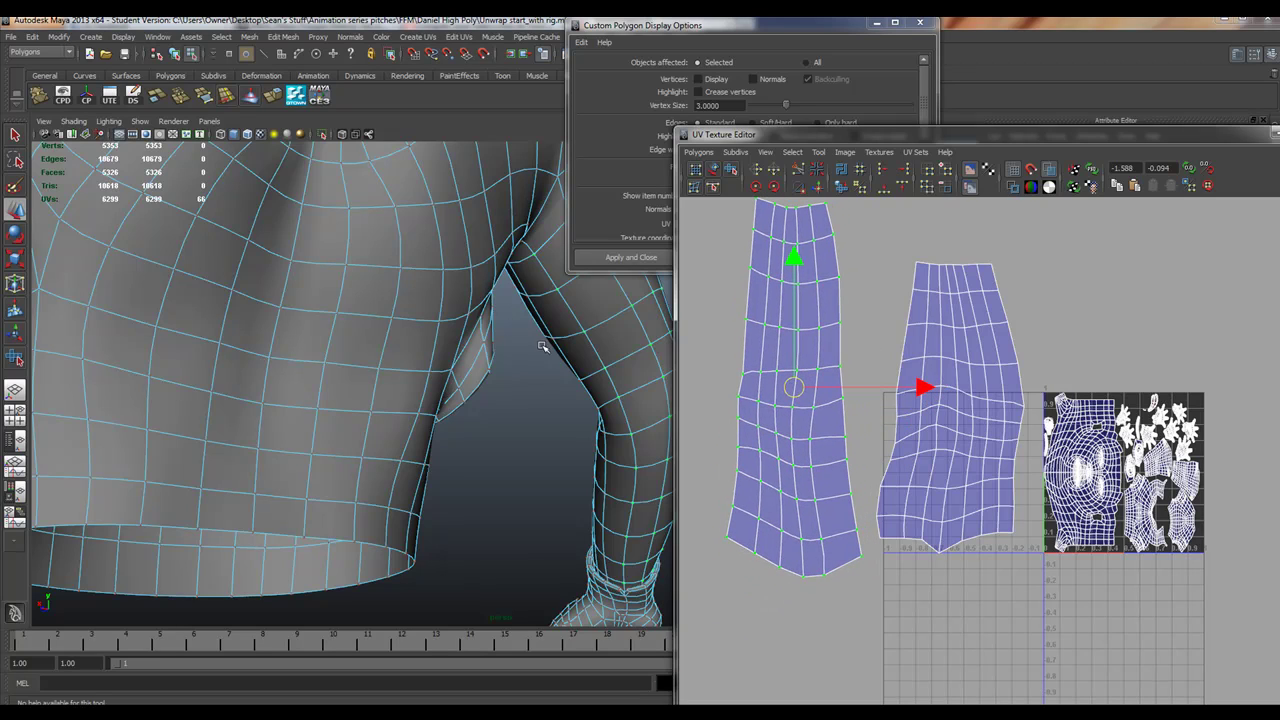
Return the torso to object mode and assign it a new Lambert material
{"action": "left_click_drag", "start_coordinate": [540, 346], "coordinate": [352, 261], "text": "alt"}
{"action": "right_click", "coordinate": [349, 259]}
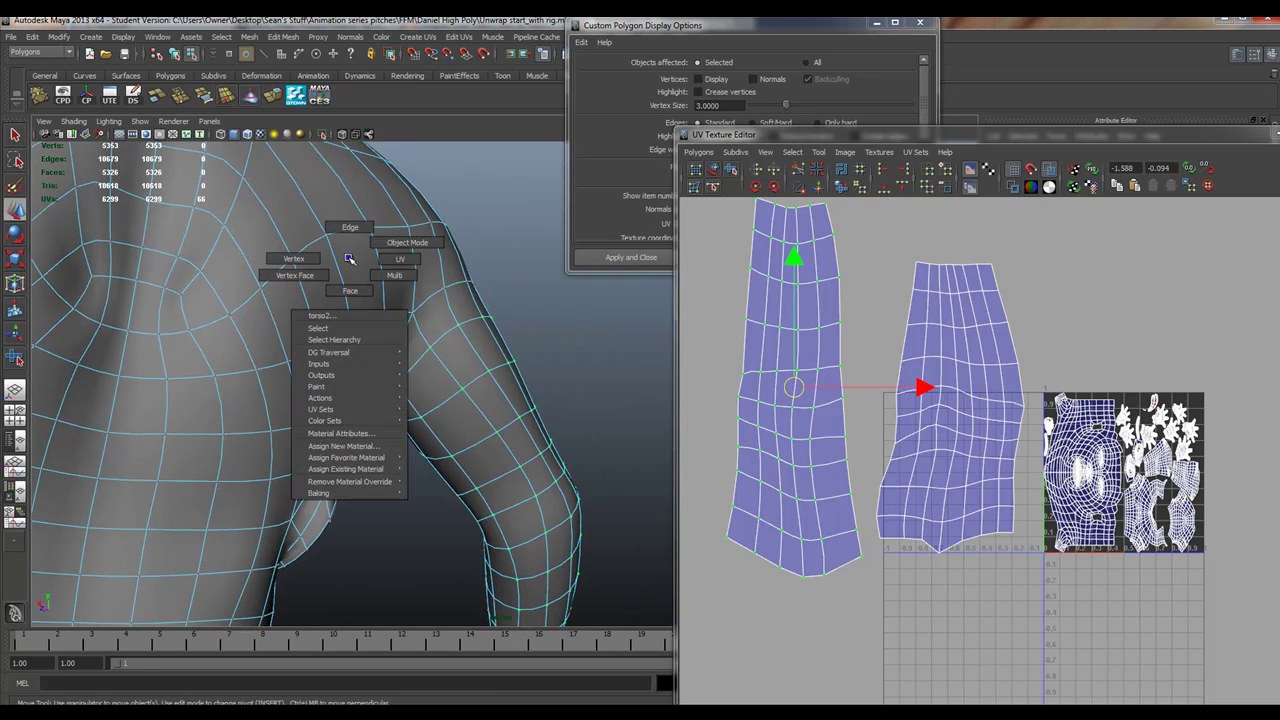
{"action": "left_click", "coordinate": [371, 245]}
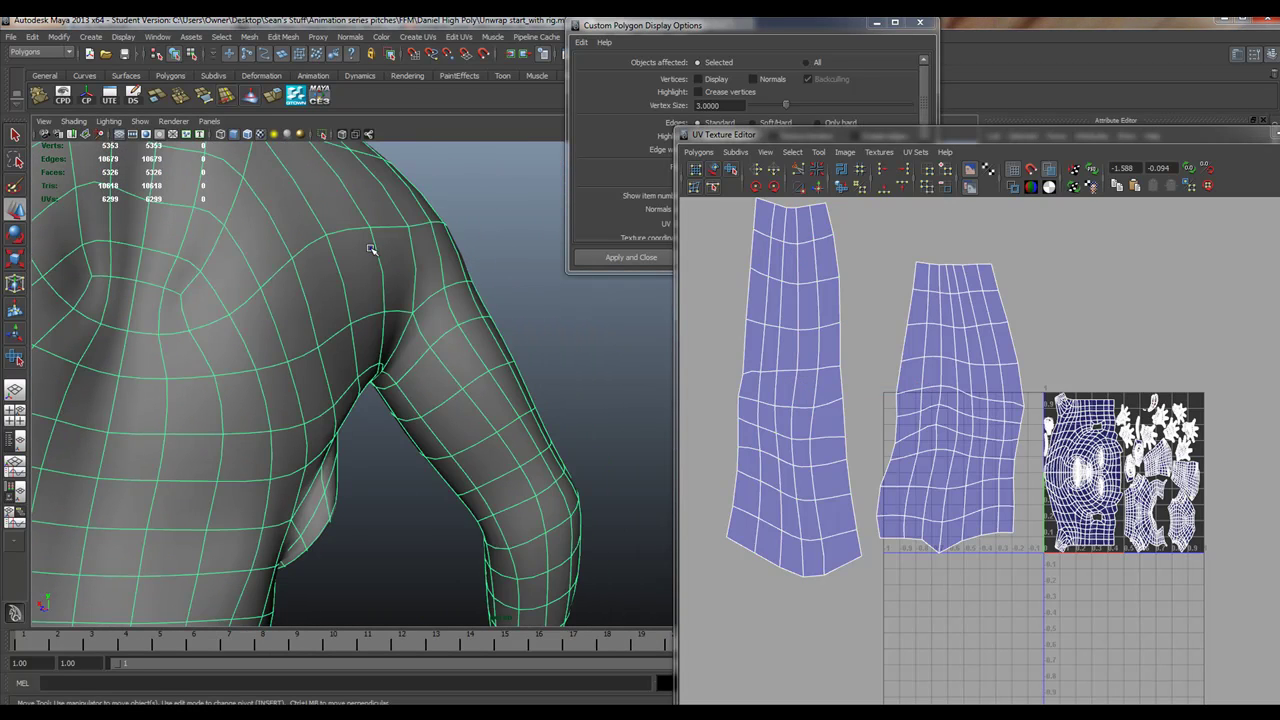
{"action": "right_click", "coordinate": [371, 249]}
{"action": "left_click", "coordinate": [385, 437]}
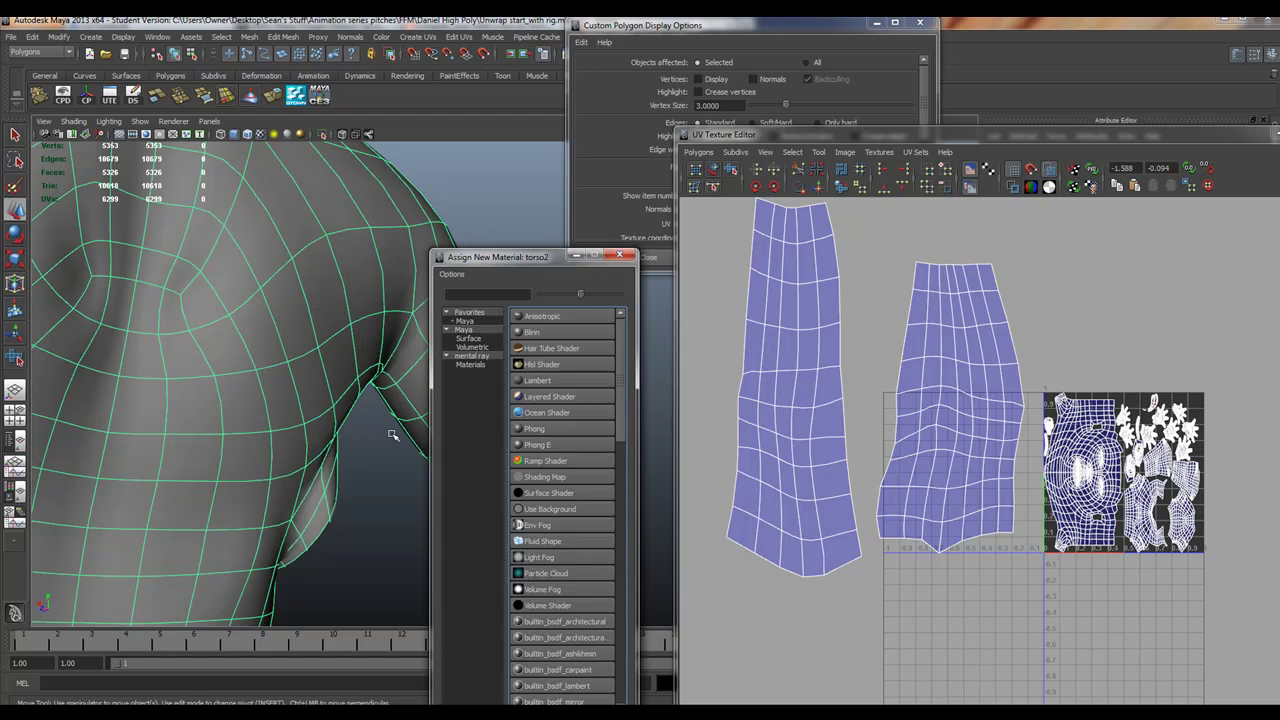
{"action": "left_click", "coordinate": [556, 380]}
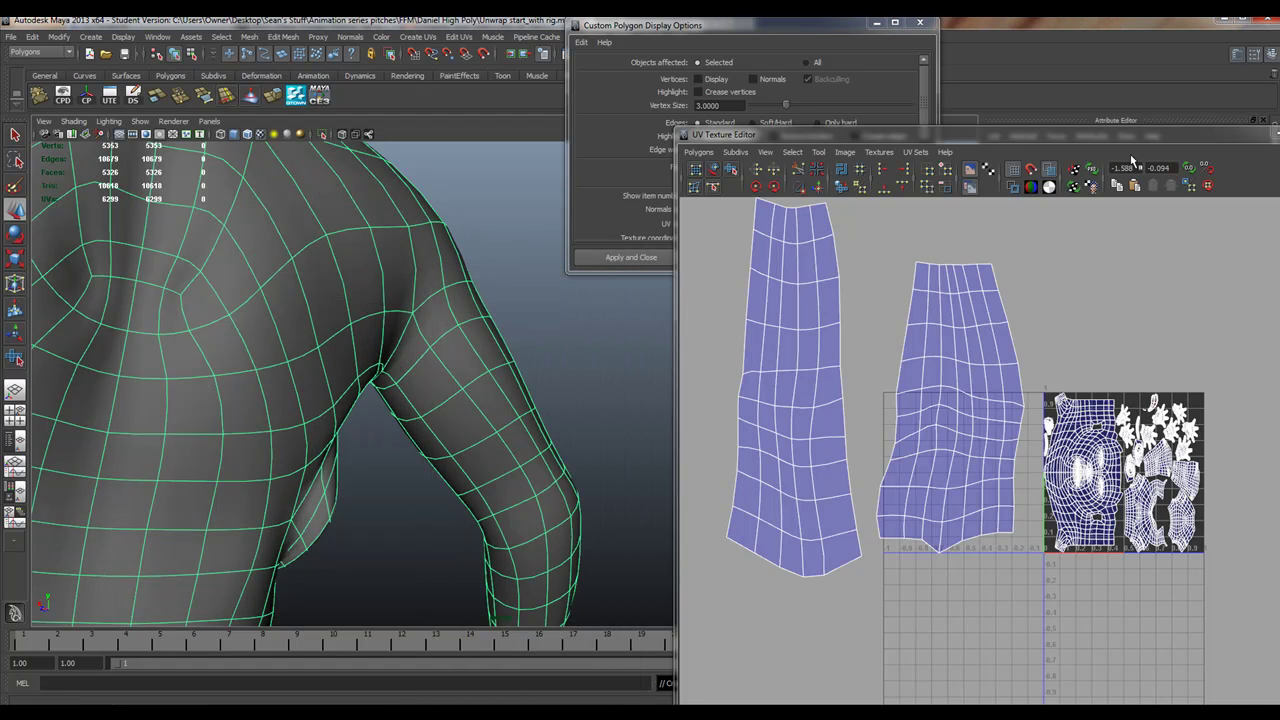
Connect a File texture to the Lambert's color and load the image Copy of UVtestingMap
{"action": "left_click_drag", "start_coordinate": [1140, 138], "coordinate": [862, 561]}
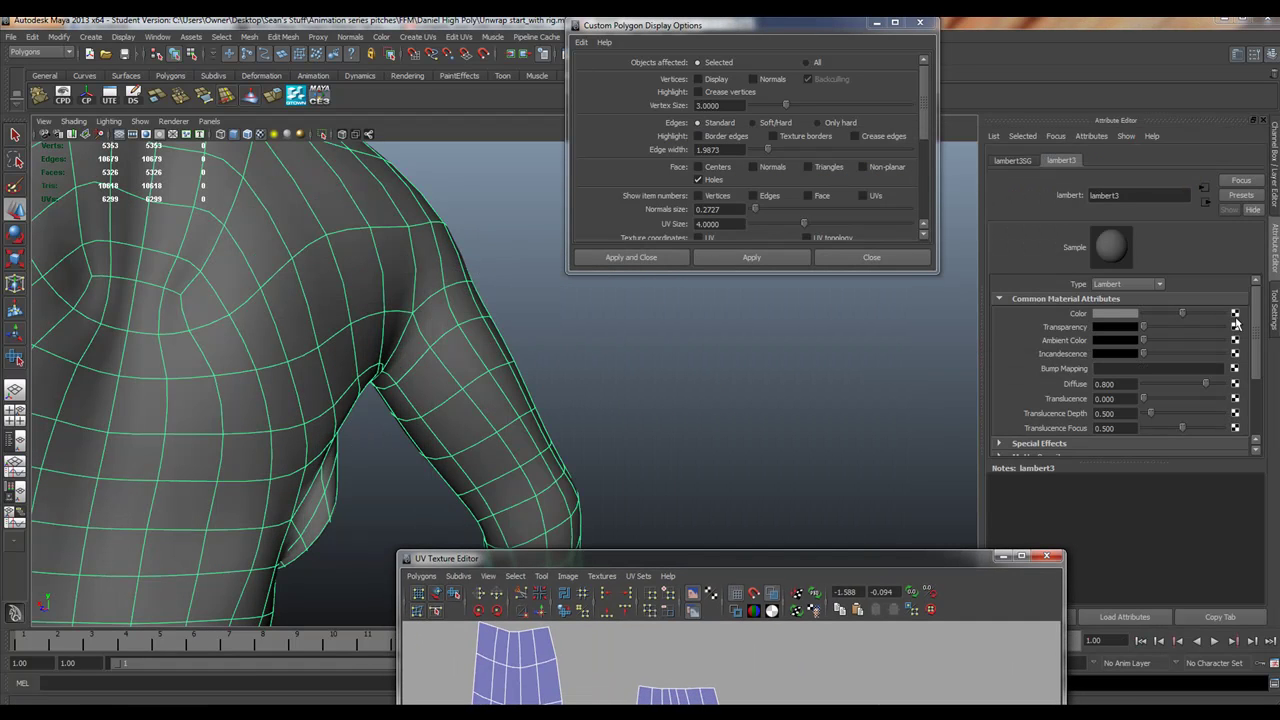
{"action": "left_click", "coordinate": [1235, 314]}
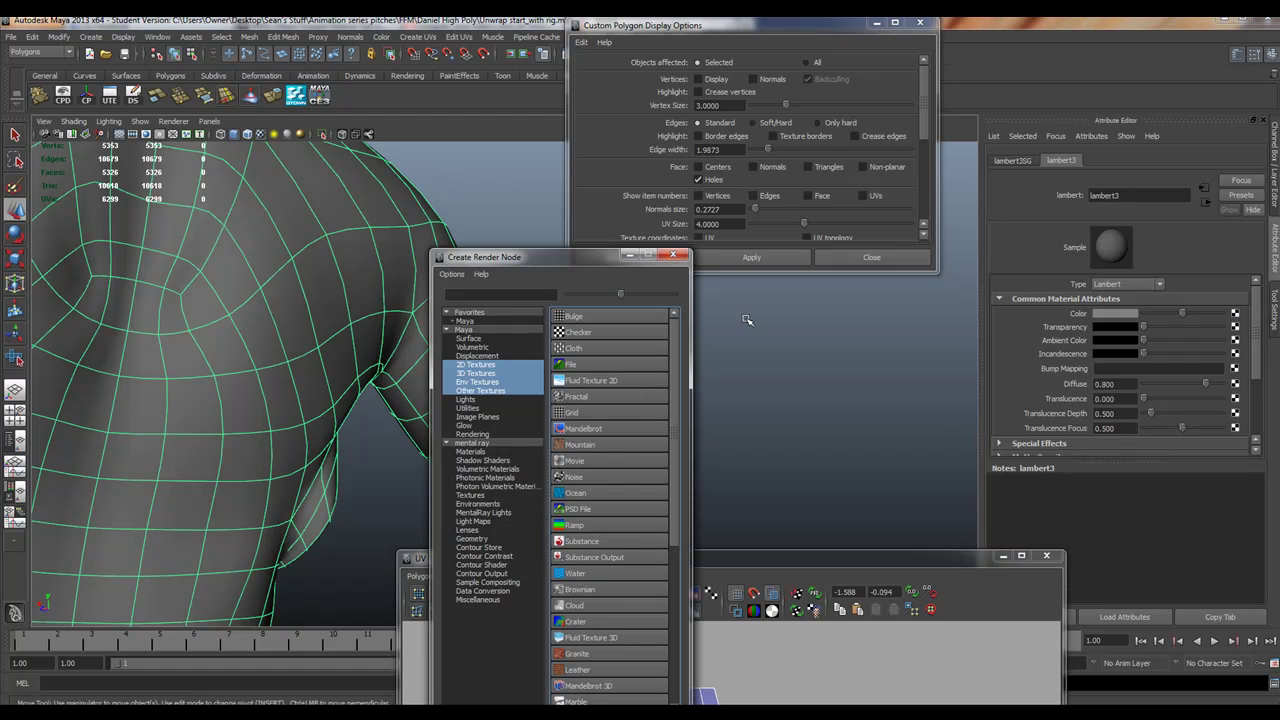
{"action": "left_click", "coordinate": [620, 366]}
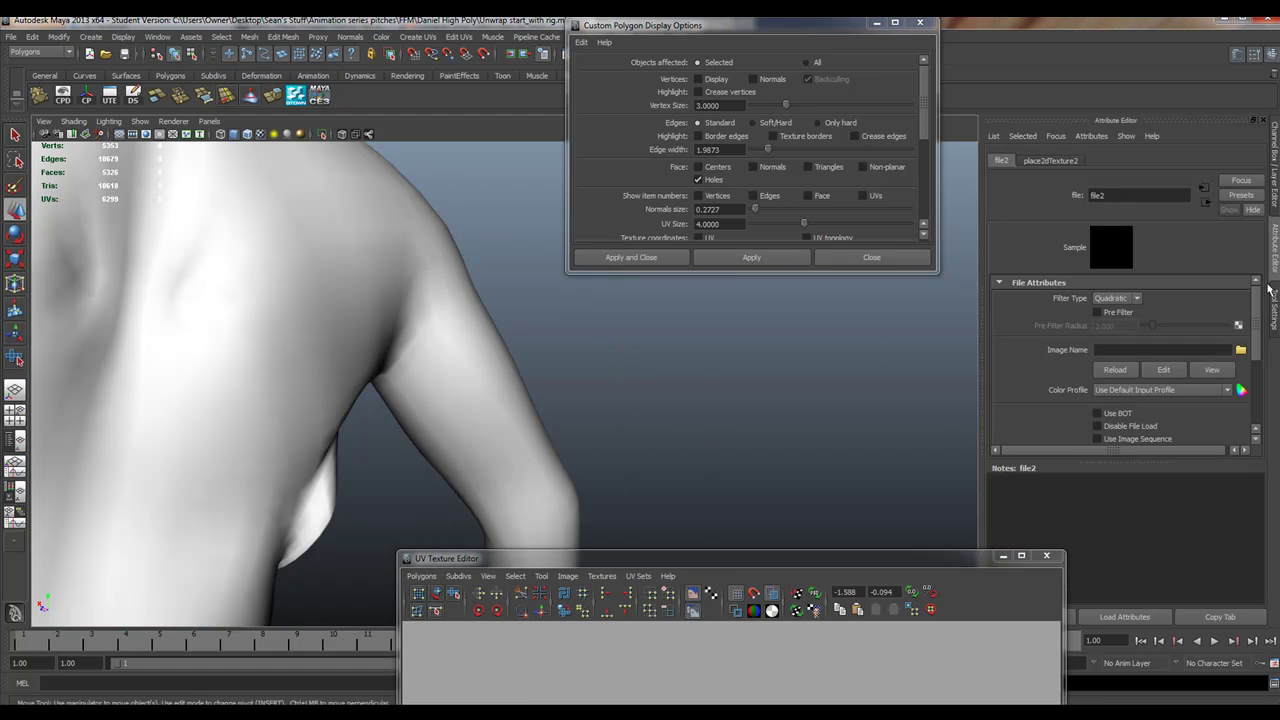
{"action": "left_click", "coordinate": [1241, 349]}
{"action": "left_click", "coordinate": [594, 336]}
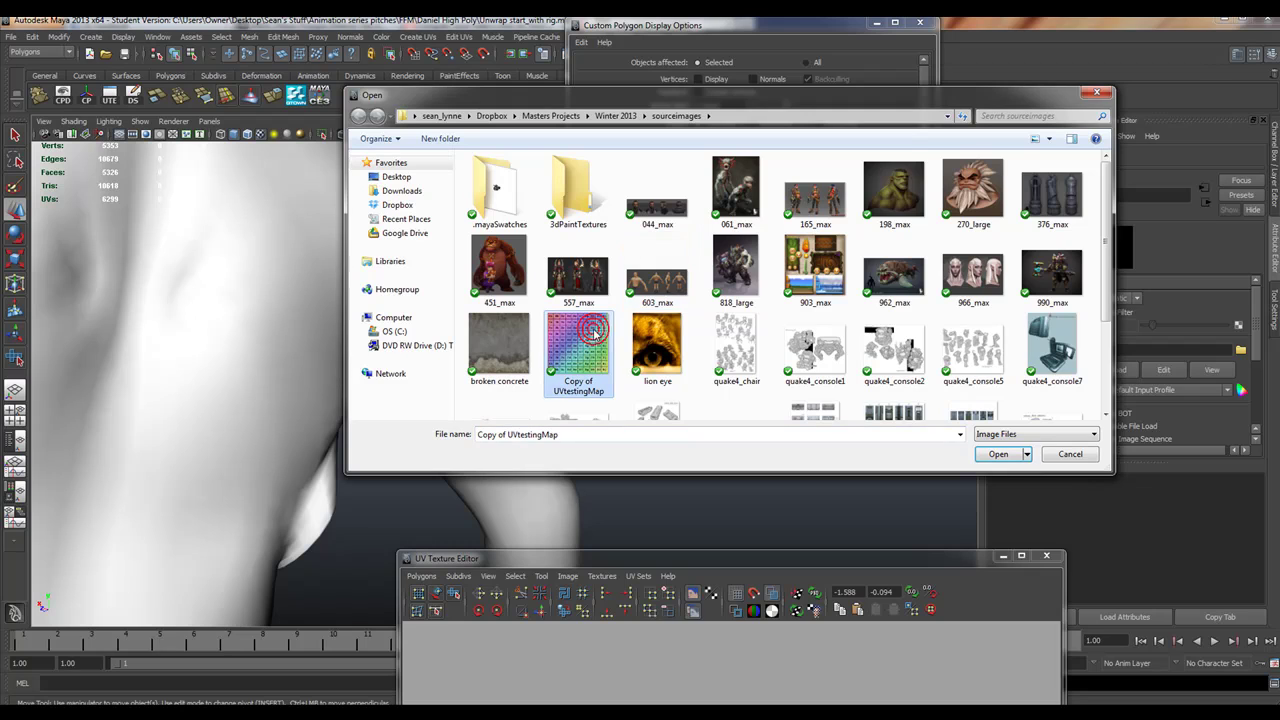
{"action": "left_click", "coordinate": [998, 454]}
Examine the UV test texture on the right arm and its seam from several sides
{"action": "left_click_drag", "start_coordinate": [754, 415], "coordinate": [543, 411], "text": "alt"}
{"action": "middle_click_drag", "start_coordinate": [543, 411], "coordinate": [757, 411], "text": "alt"}
{"action": "middle_click_drag", "start_coordinate": [522, 365], "coordinate": [544, 392], "text": "alt"}
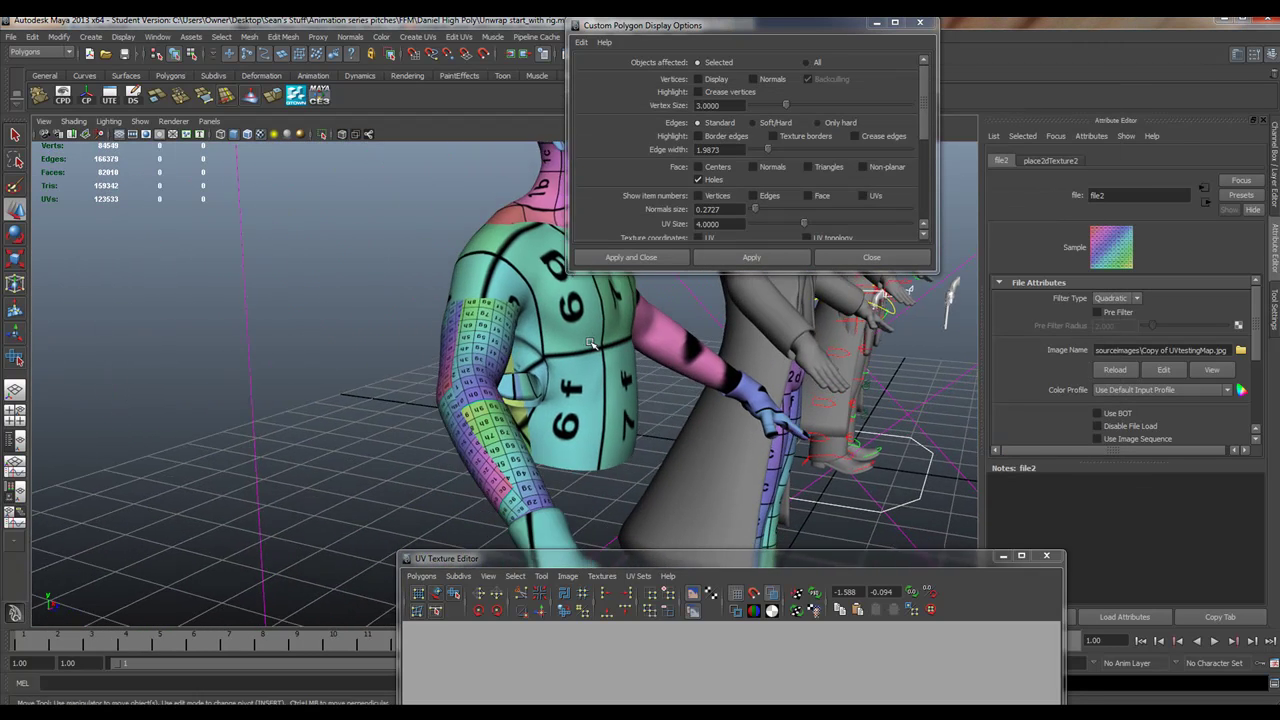
{"action": "right_click_drag", "start_coordinate": [564, 358], "coordinate": [1150, 414], "text": "alt"}
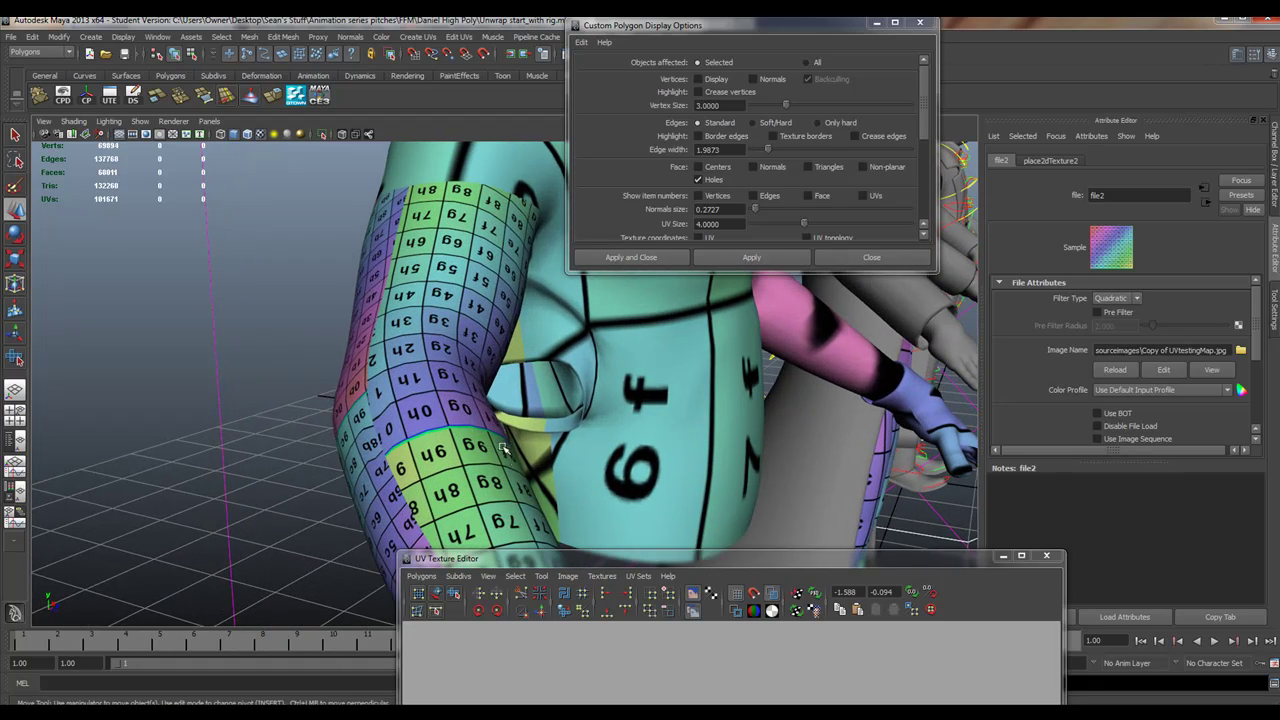
{"action": "left_click_drag", "start_coordinate": [504, 448], "coordinate": [600, 408], "text": "alt"}
{"action": "middle_click_drag", "start_coordinate": [324, 479], "coordinate": [740, 285], "text": "alt"}
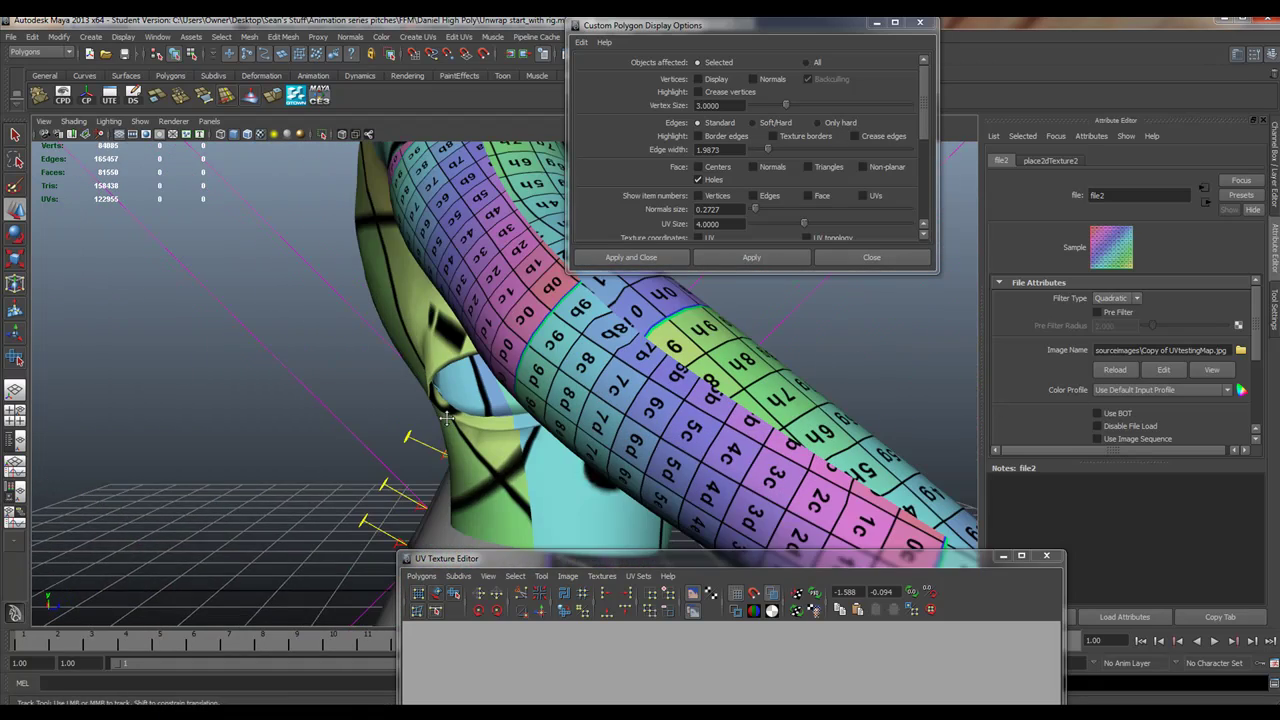
{"action": "left_click_drag", "start_coordinate": [447, 420], "coordinate": [432, 427], "text": "alt"}
Bring up the torso's UVs in the UV Texture Editor and unfold the shorter arm shell with the Smooth UV tool
{"action": "left_click_drag", "start_coordinate": [567, 566], "coordinate": [795, 154]}
{"action": "left_click", "coordinate": [450, 370]}
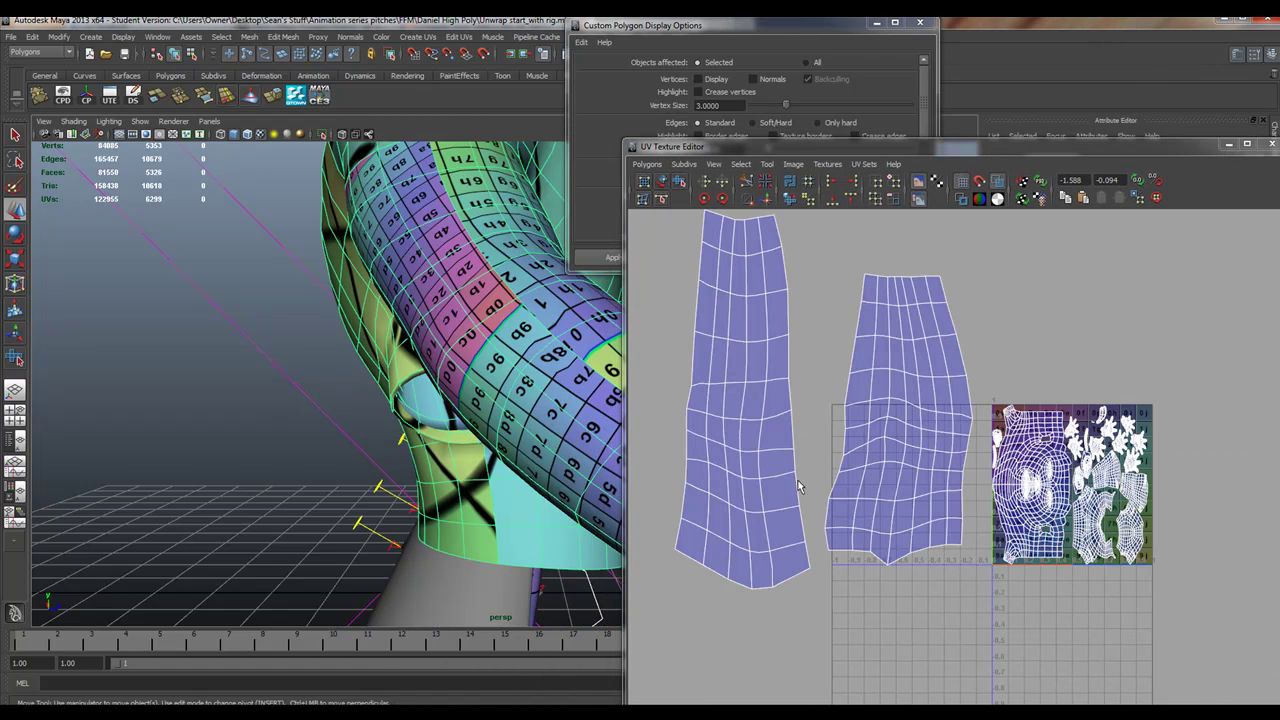
{"action": "middle_click_drag", "start_coordinate": [804, 410], "coordinate": [800, 421], "text": "alt"}
{"action": "right_click_drag", "start_coordinate": [873, 318], "coordinate": [916, 317]}
{"action": "left_click_drag", "start_coordinate": [839, 276], "coordinate": [982, 634]}
{"action": "right_click_drag", "start_coordinate": [930, 530], "coordinate": [983, 644]}
{"action": "left_click", "coordinate": [680, 184]}
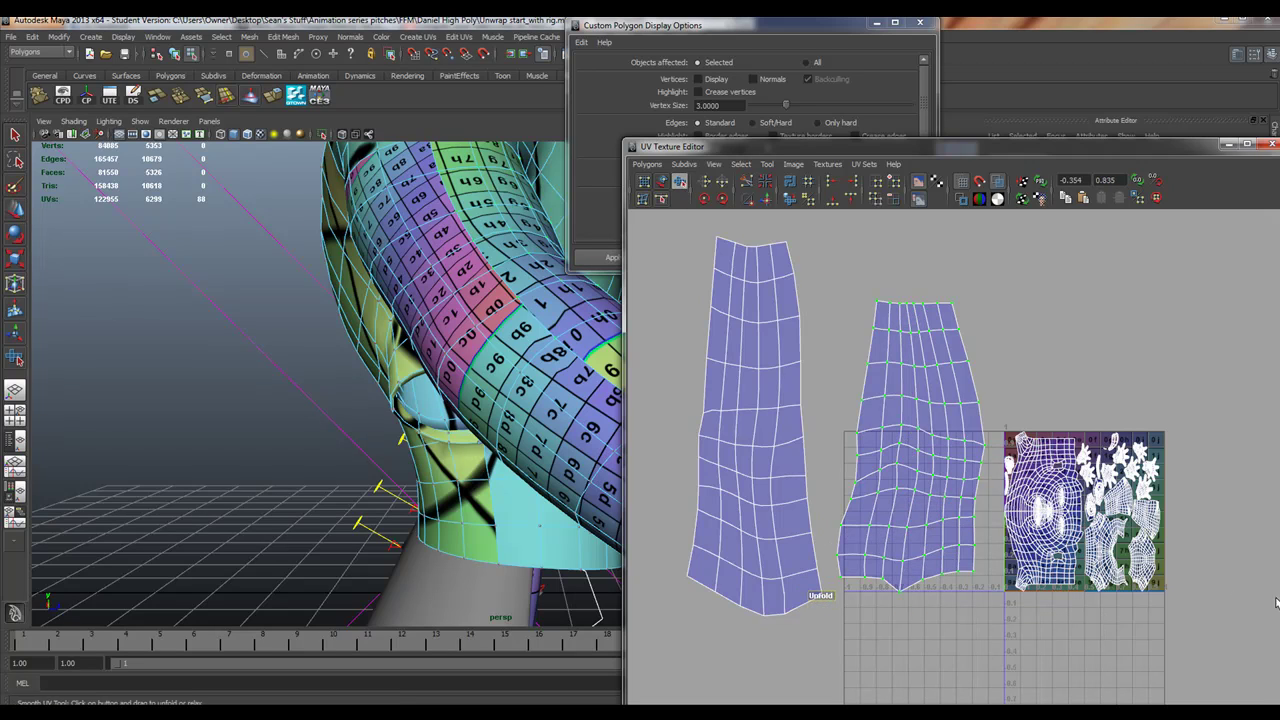
Select all UVs of the longer arm shell and unfold them with the Smooth UV tool
{"action": "mouse_move", "coordinate": [730, 388]}
{"action": "right_mouse_down"}
{"action": "mouse_move", "coordinate": [712, 440]}
{"action": "mouse_move", "coordinate": [726, 490]}
{"action": "mouse_move", "coordinate": [795, 492]}
{"action": "mouse_move", "coordinate": [798, 513]}
{"action": "right_mouse_up"}
{"action": "right_click_drag", "start_coordinate": [714, 422], "coordinate": [776, 530]}
{"action": "left_click", "coordinate": [666, 615]}
{"action": "left_click_drag", "start_coordinate": [670, 622], "coordinate": [818, 588]}
{"action": "left_click_drag", "start_coordinate": [844, 276], "coordinate": [848, 282]}
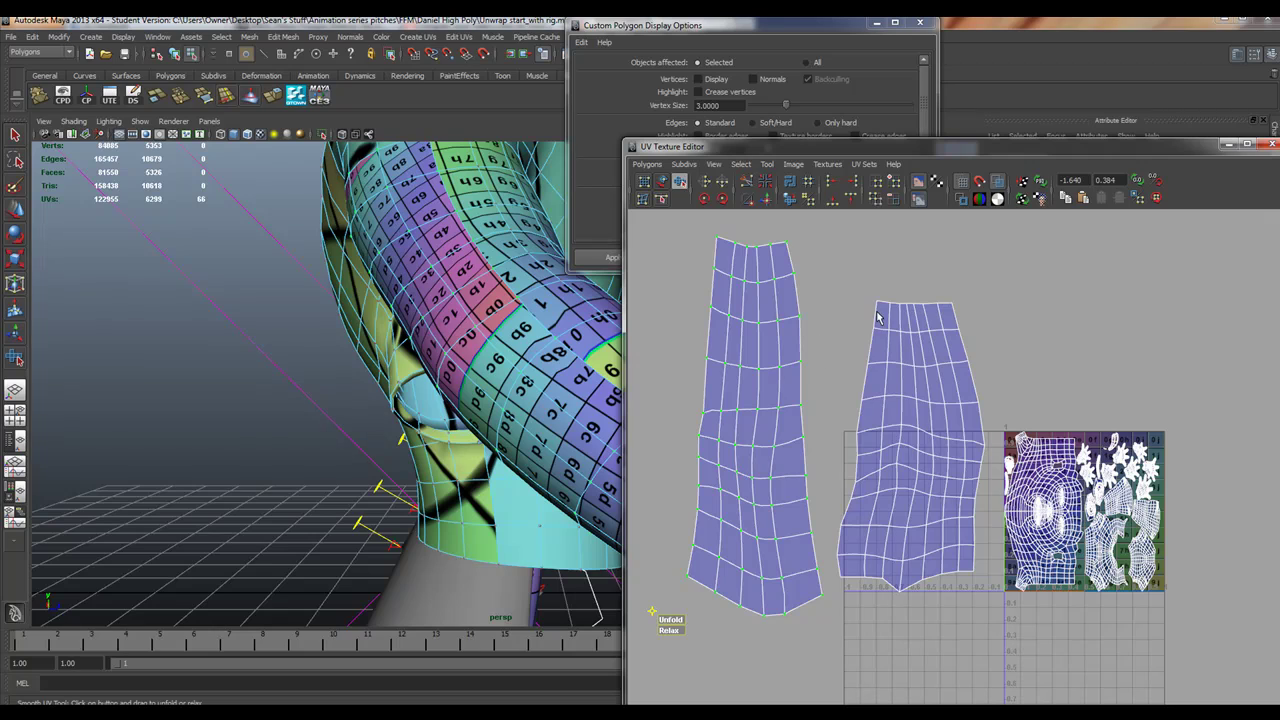
Select the matching border edges between the two arm shells, then move and sew them into one shell
{"action": "right_click_drag", "start_coordinate": [878, 318], "coordinate": [875, 290]}
{"action": "left_click", "coordinate": [883, 318]}
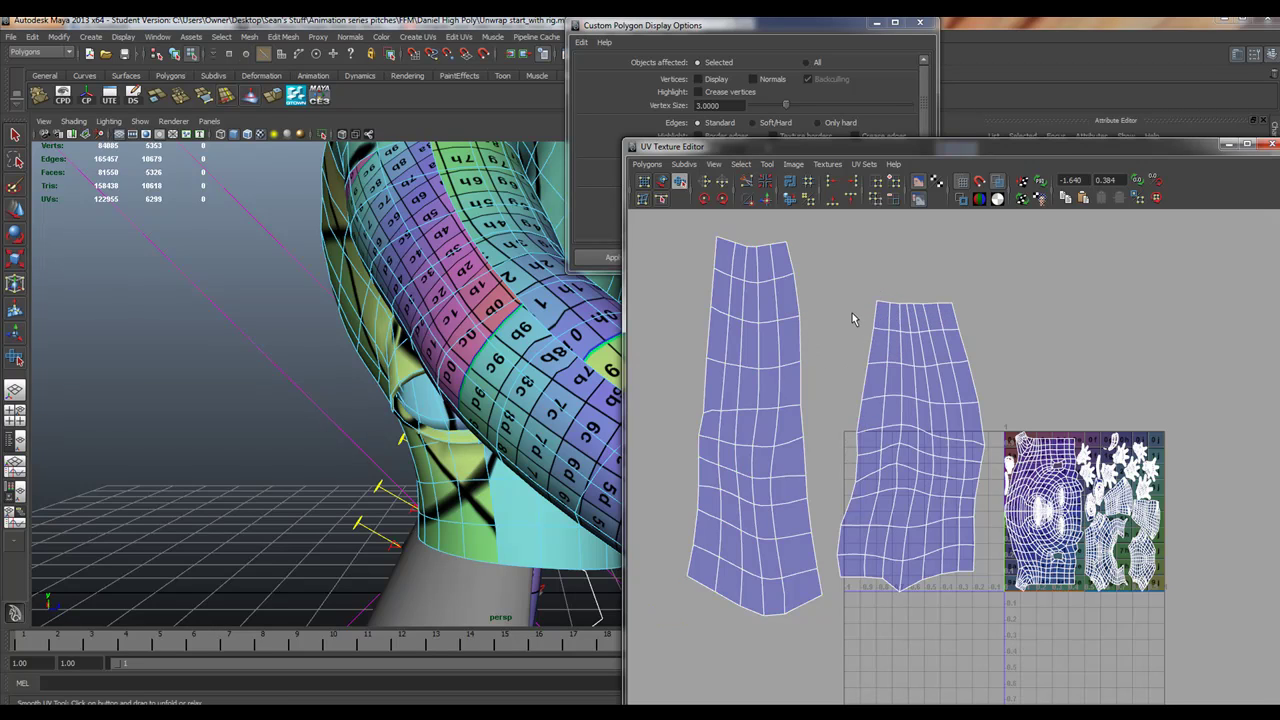
{"action": "left_click", "coordinate": [14, 133]}
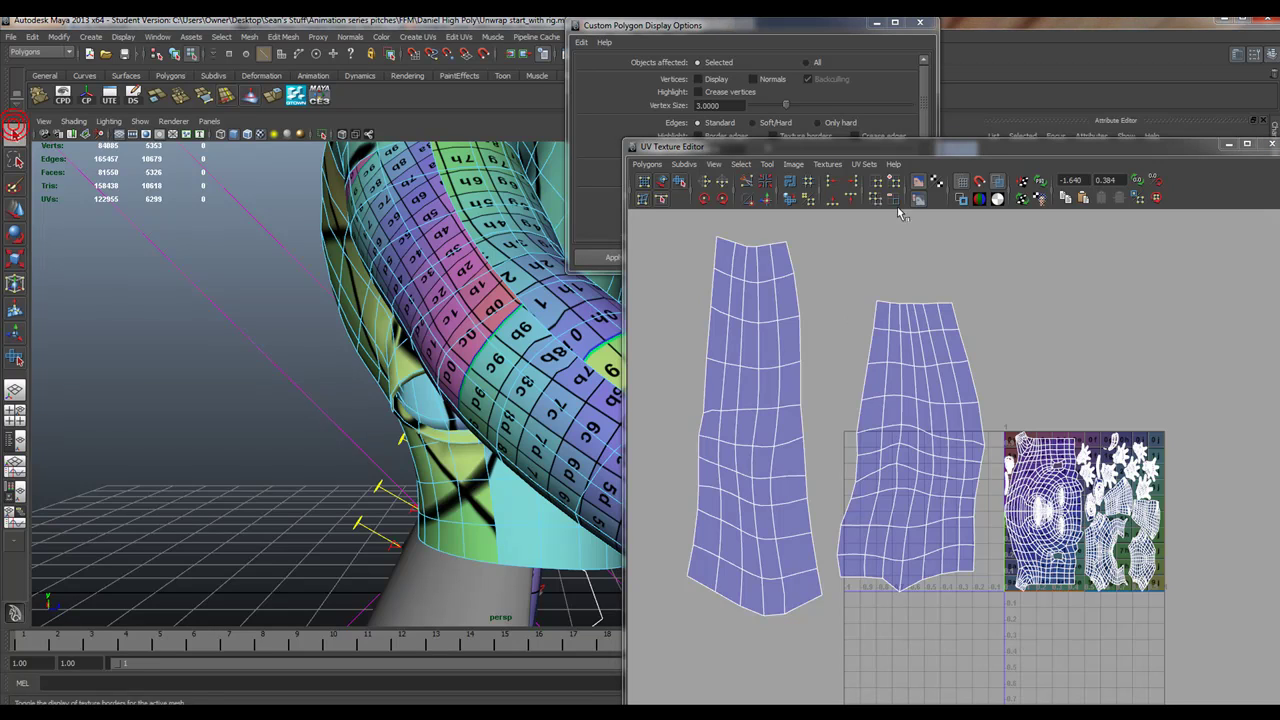
{"action": "left_click", "coordinate": [867, 309]}
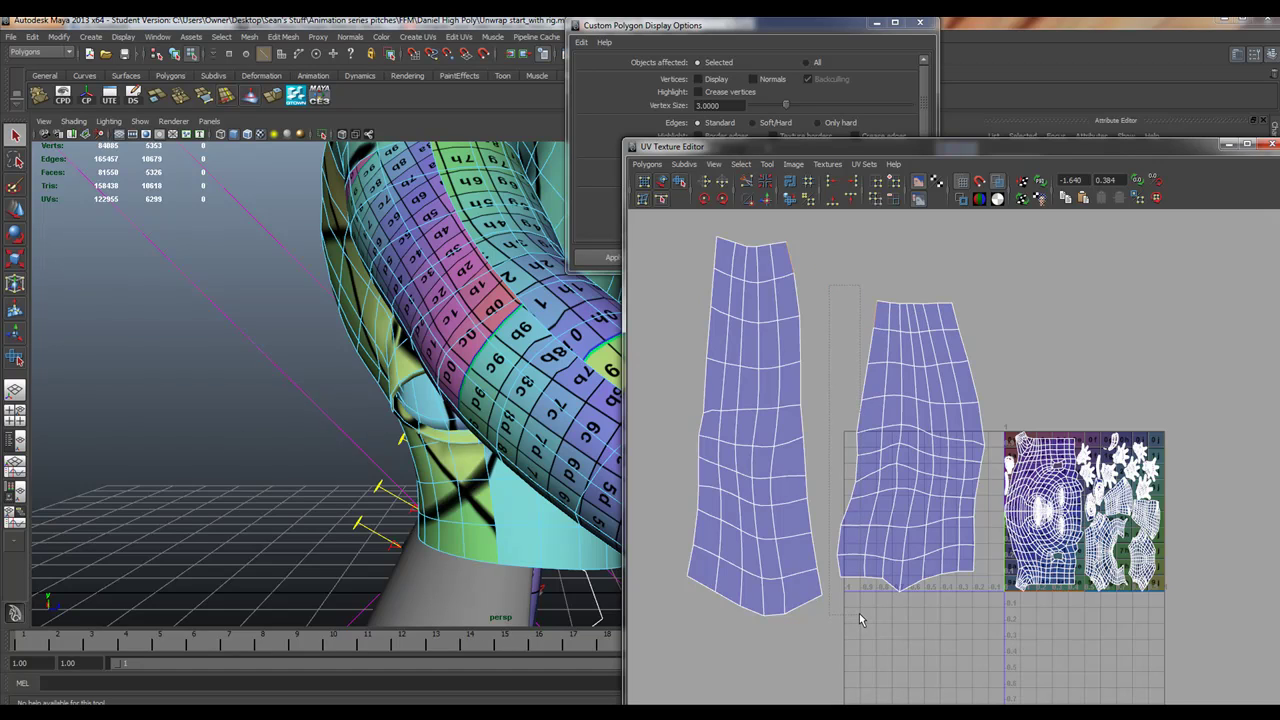
{"action": "left_click_drag", "start_coordinate": [881, 601], "coordinate": [883, 601]}
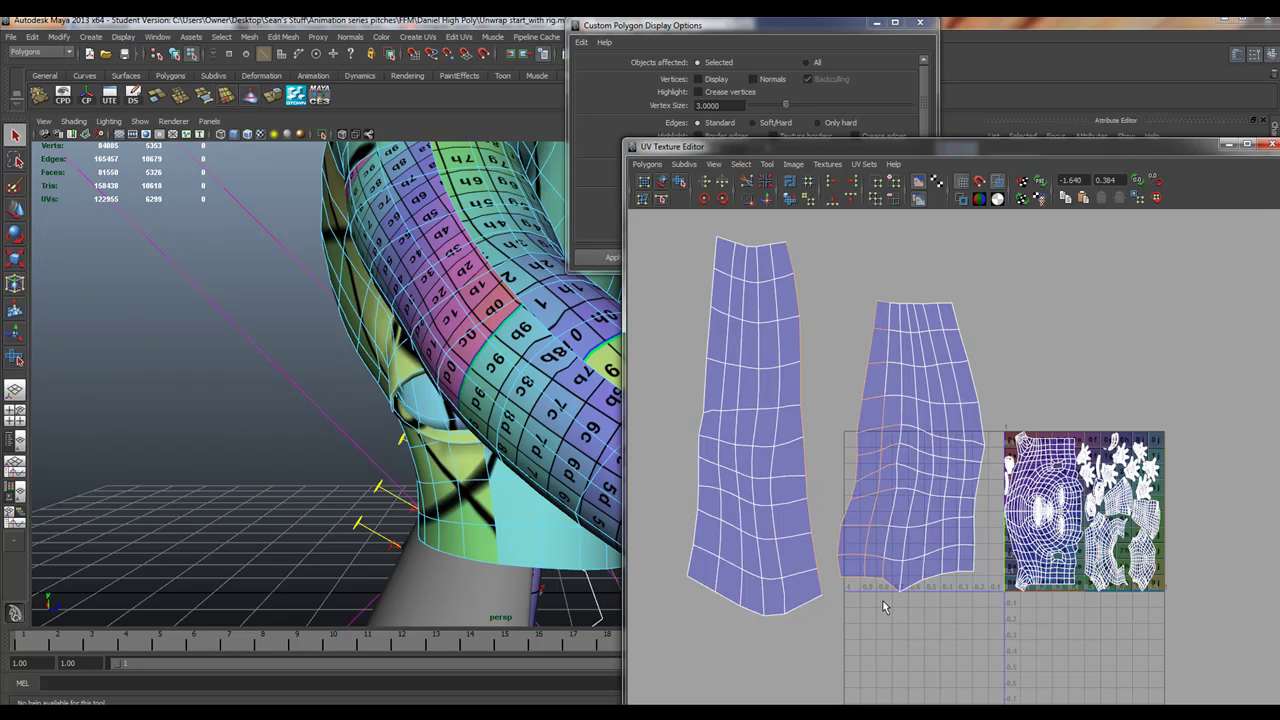
{"action": "left_click_drag", "start_coordinate": [939, 455], "coordinate": [869, 612]}
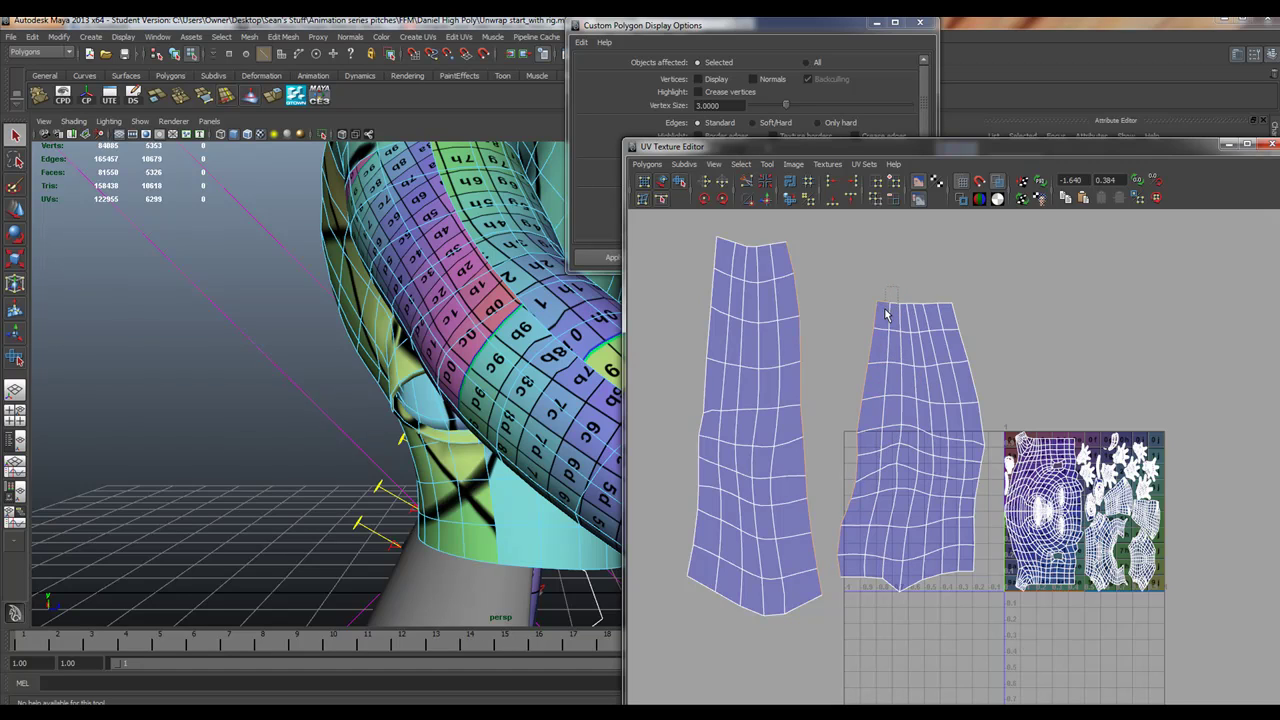
{"action": "left_click", "coordinate": [767, 200]}
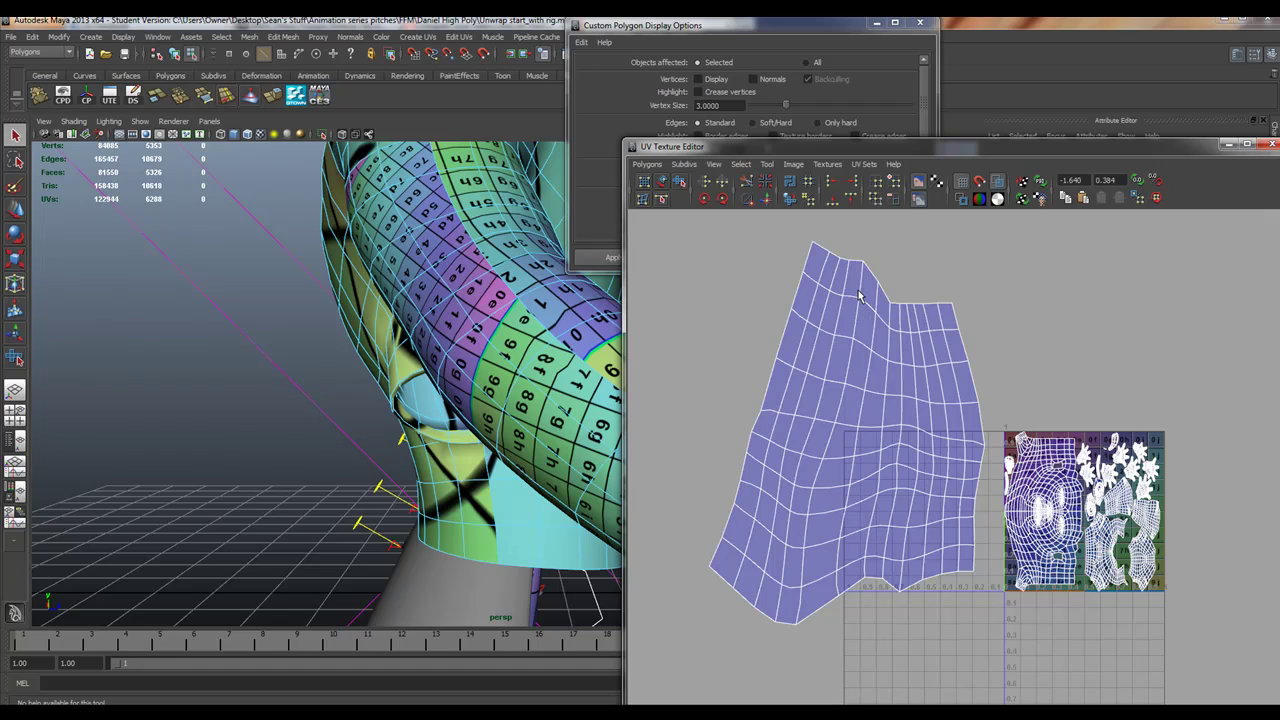
Select all UVs of the combined arm shell and unfold them with the Smooth UV tool
{"action": "right_click_drag", "start_coordinate": [862, 315], "coordinate": [744, 250]}
{"action": "left_click_drag", "start_coordinate": [990, 624], "coordinate": [995, 625]}
{"action": "left_click", "coordinate": [679, 181]}
{"action": "left_click_drag", "start_coordinate": [698, 630], "coordinate": [1270, 622]}
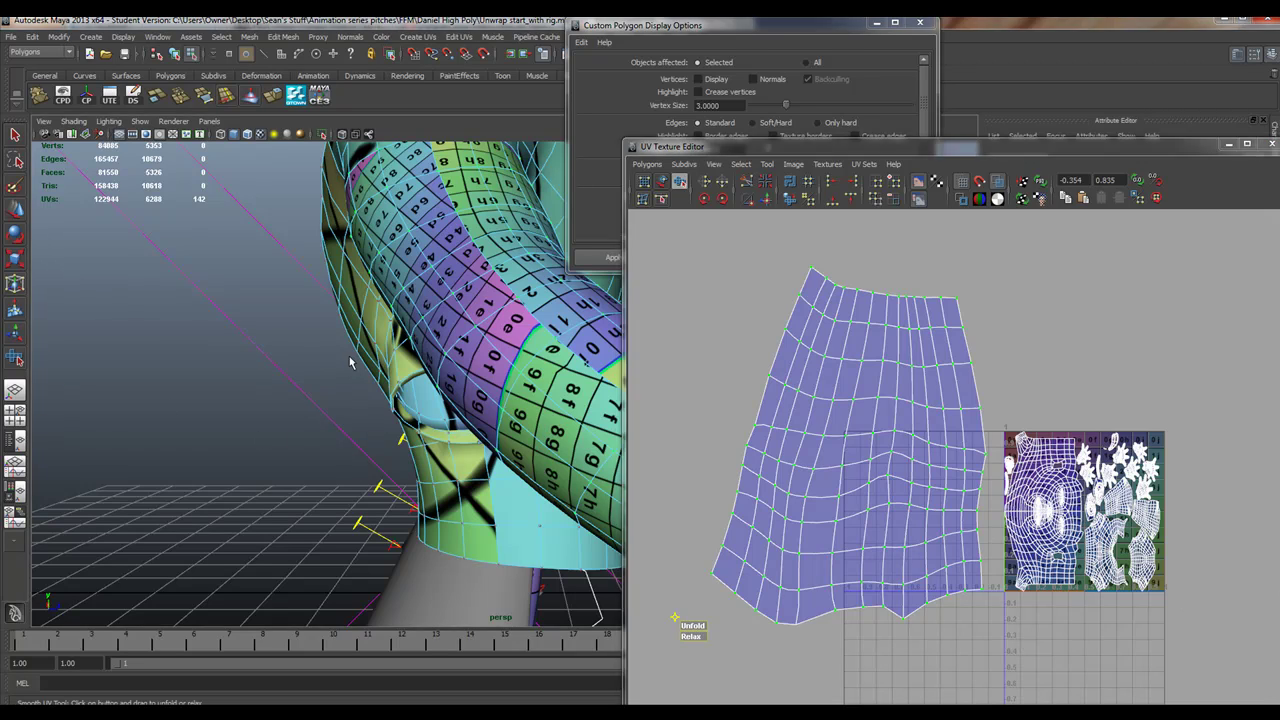
Examine the test texture along the sewn right arm from the front, underneath and the side
{"action": "left_click_drag", "start_coordinate": [425, 325], "coordinate": [215, 354], "text": "alt"}
{"action": "right_click_drag", "start_coordinate": [340, 368], "coordinate": [172, 380], "text": "alt"}
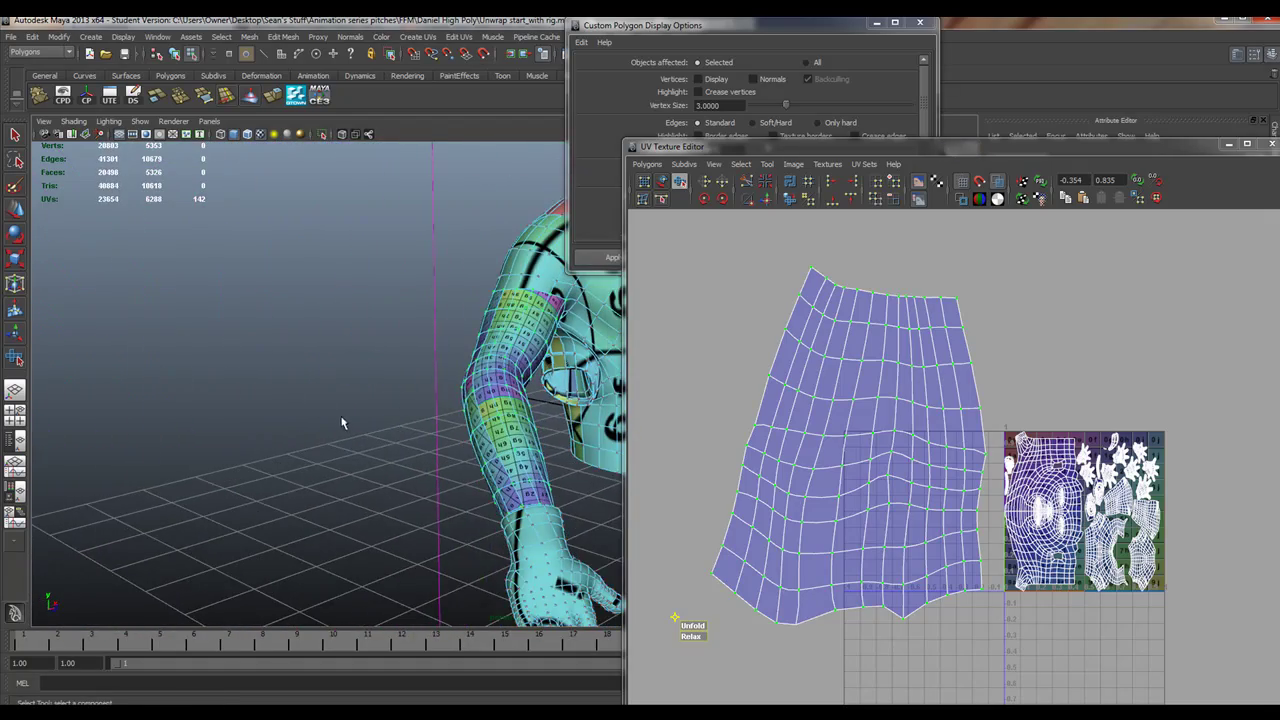
{"action": "middle_click_drag", "start_coordinate": [300, 426], "coordinate": [181, 432], "text": "alt"}
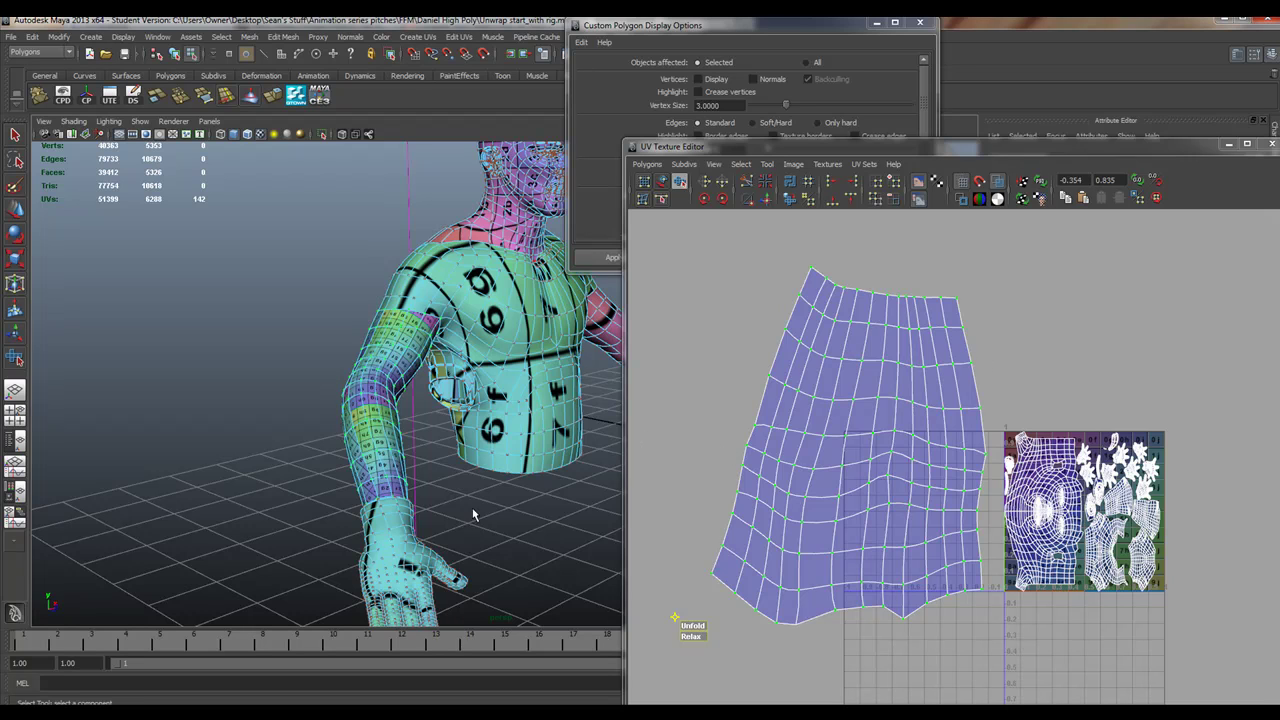
{"action": "left_click_drag", "start_coordinate": [459, 481], "coordinate": [471, 334], "text": "alt"}
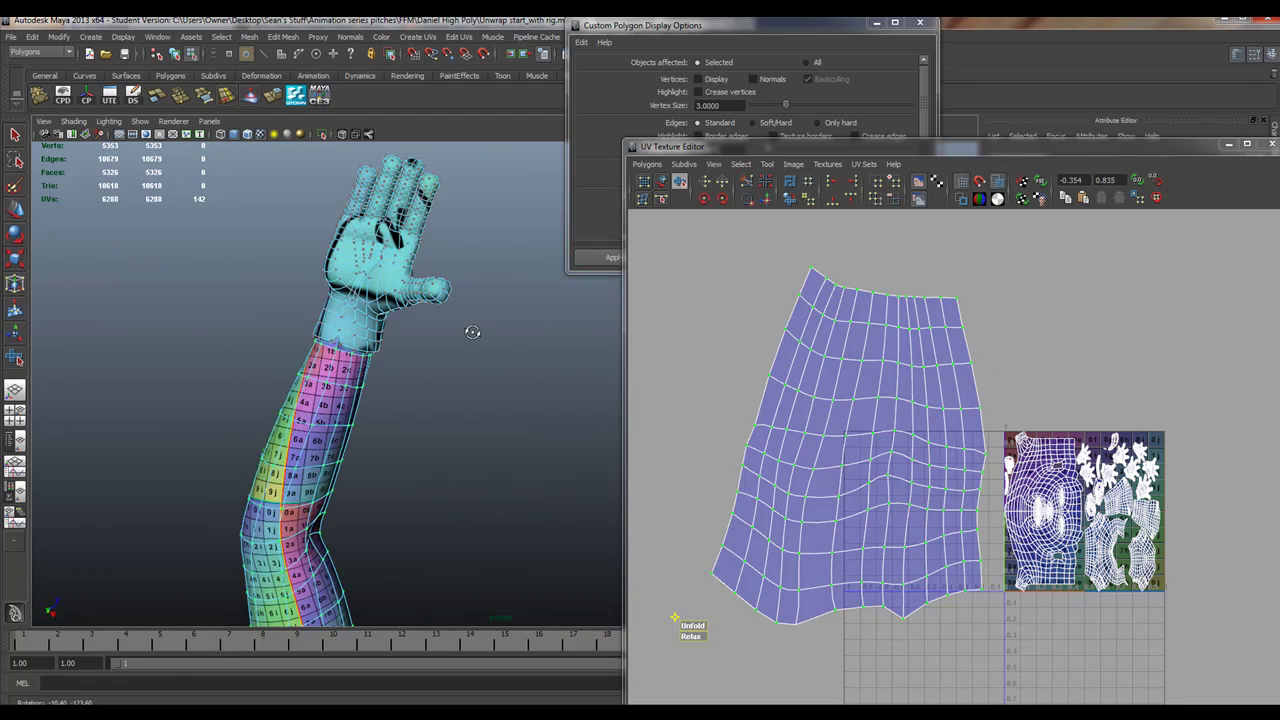
{"action": "left_click_drag", "start_coordinate": [313, 465], "coordinate": [313, 522], "text": "alt"}
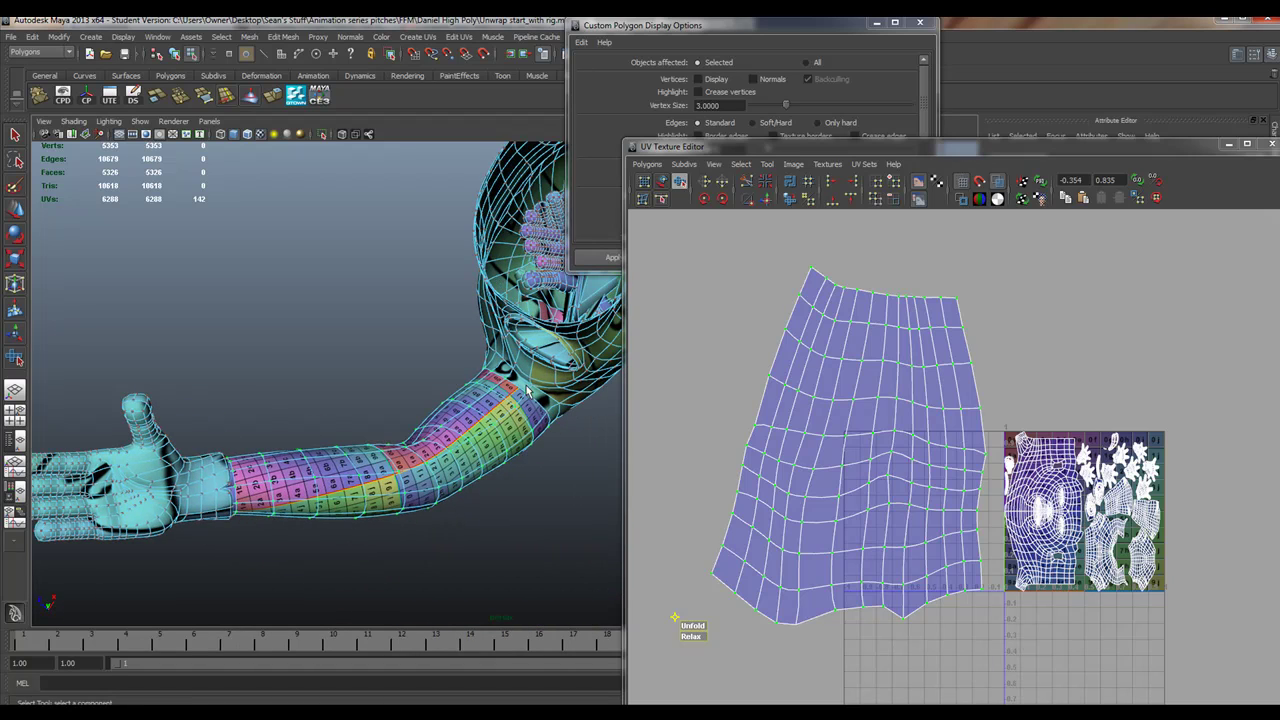
{"action": "left_click_drag", "start_coordinate": [415, 456], "coordinate": [279, 514], "text": "alt"}
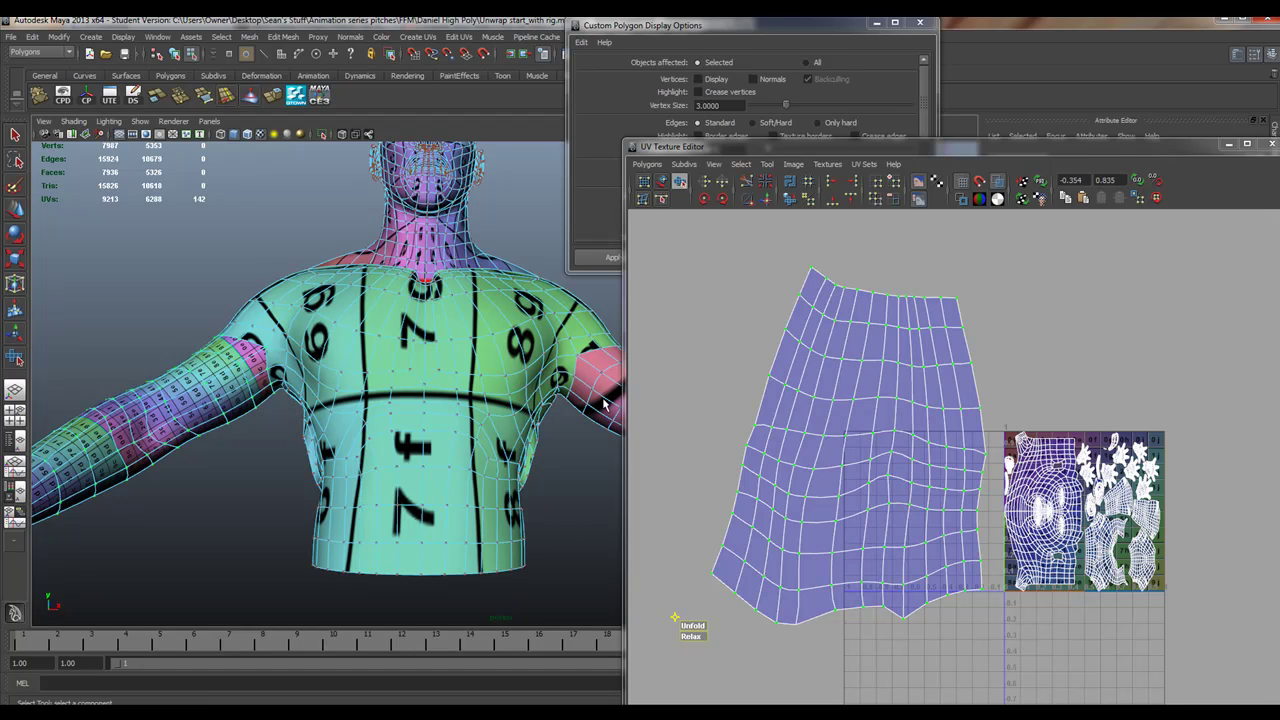
{"action": "left_click_drag", "start_coordinate": [604, 404], "coordinate": [474, 476], "text": "alt"}
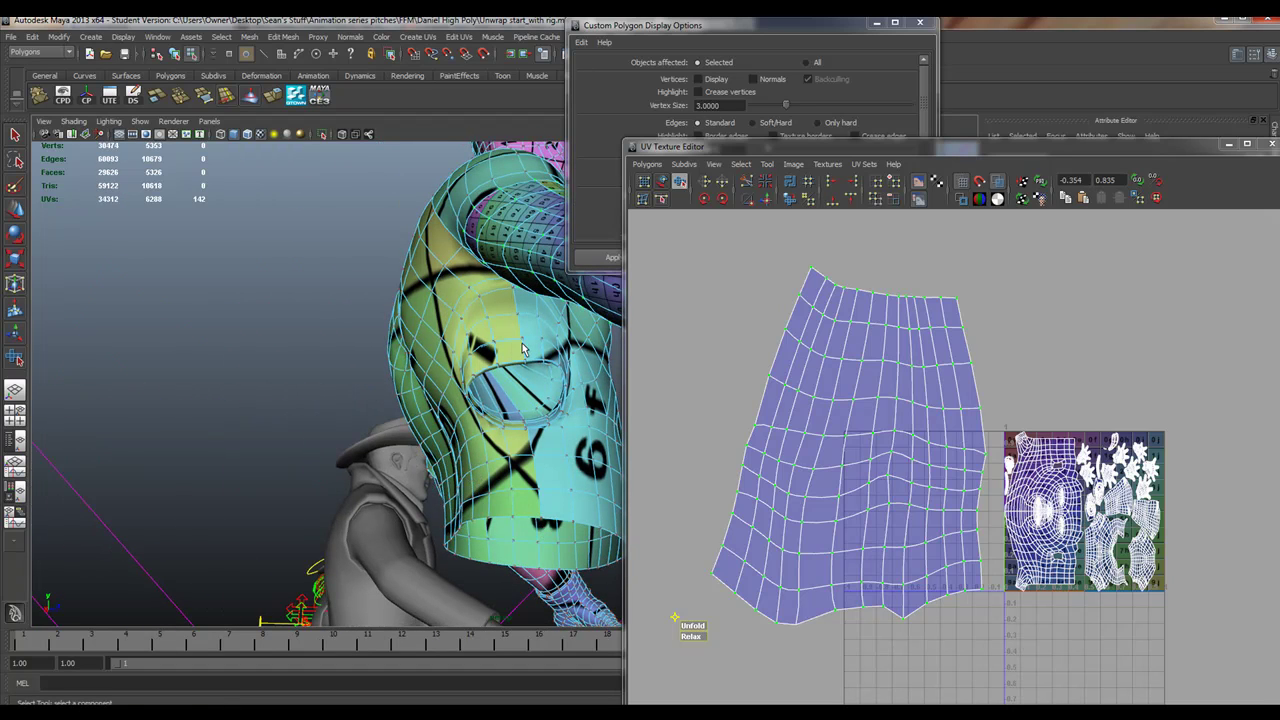
Compare the size of the test squares on the right arm with those on the hand and torso
{"action": "left_click", "coordinate": [362, 609]}
{"action": "left_click_drag", "start_coordinate": [362, 606], "coordinate": [327, 251], "text": "alt"}
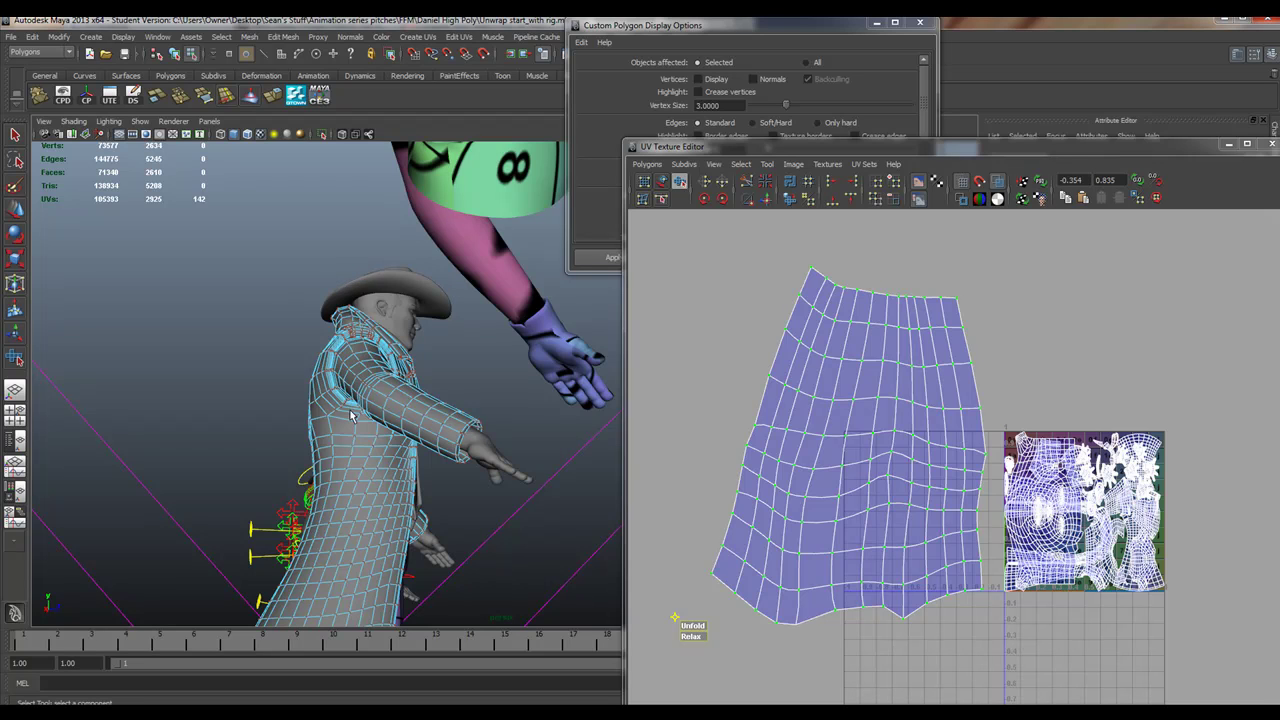
{"action": "left_click_drag", "start_coordinate": [354, 402], "coordinate": [318, 416], "text": "alt"}
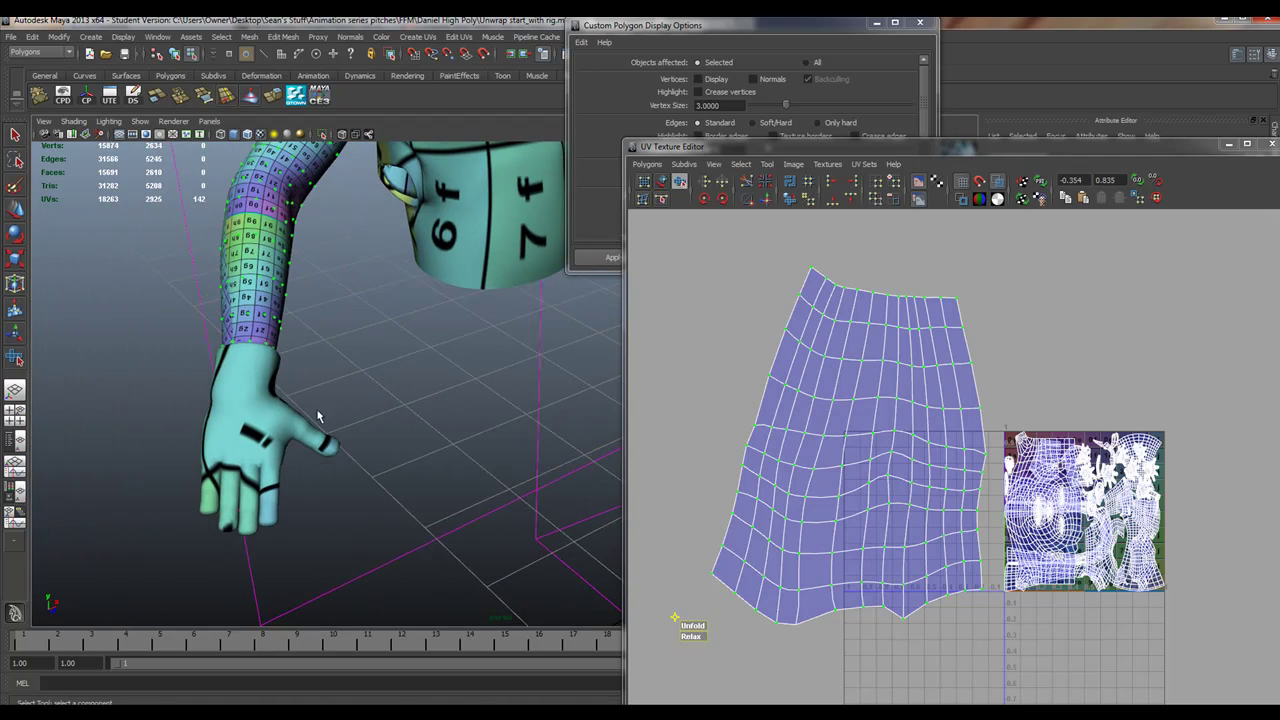
{"action": "left_click_drag", "start_coordinate": [363, 480], "coordinate": [408, 327], "text": "alt"}
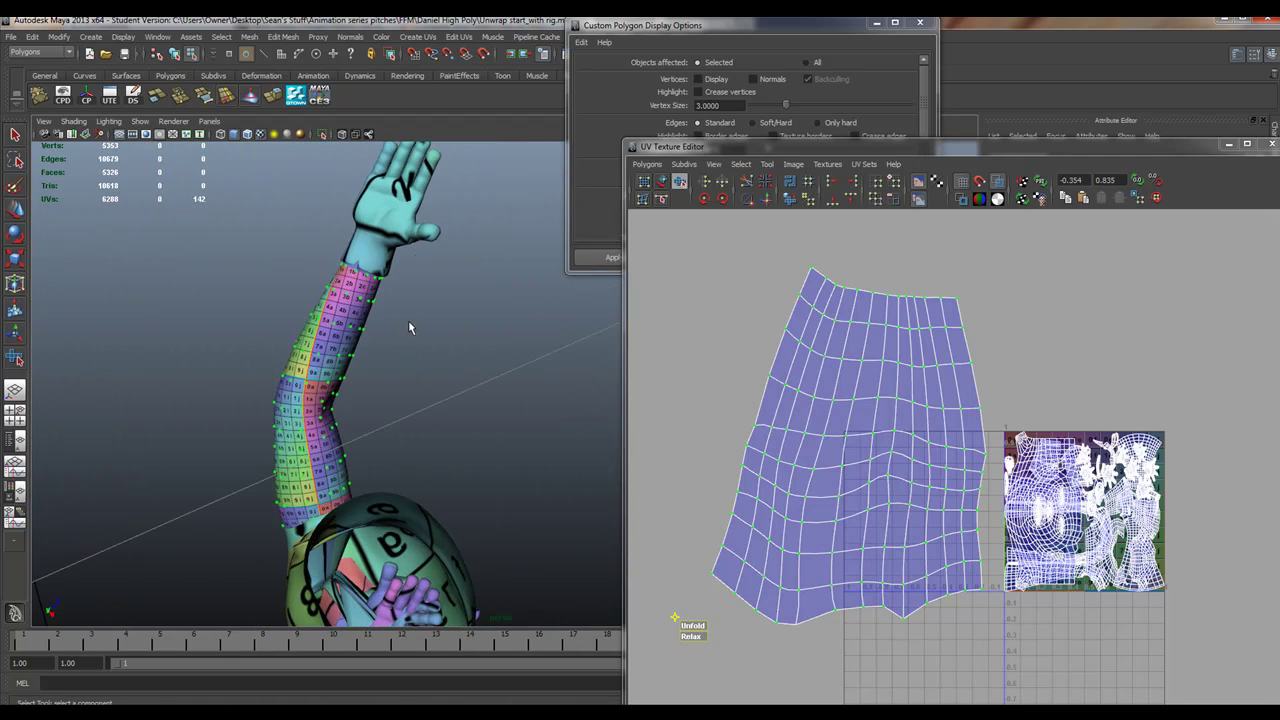
{"action": "left_click_drag", "start_coordinate": [384, 270], "coordinate": [376, 393], "text": "alt"}
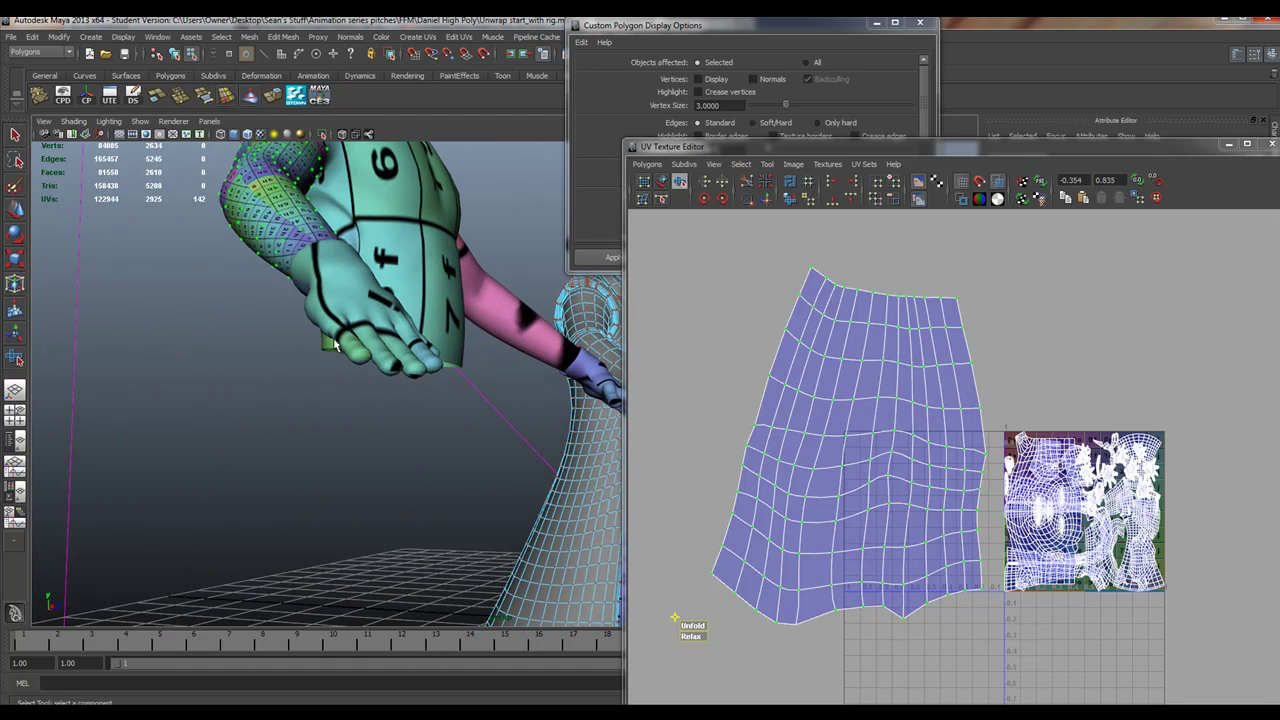
{"action": "left_click_drag", "start_coordinate": [284, 270], "coordinate": [302, 357], "text": "alt"}
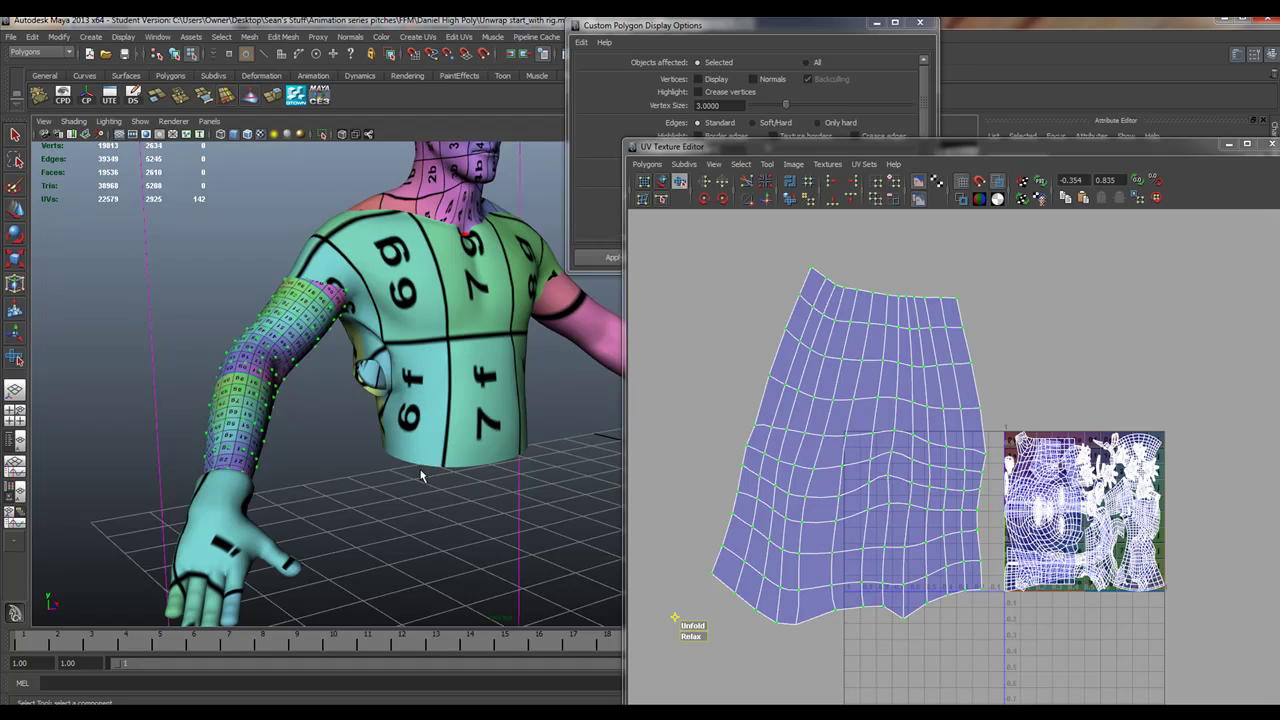
{"action": "left_click_drag", "start_coordinate": [476, 360], "coordinate": [346, 430], "text": "alt"}
{"action": "left_click_drag", "start_coordinate": [284, 314], "coordinate": [378, 390], "text": "alt"}
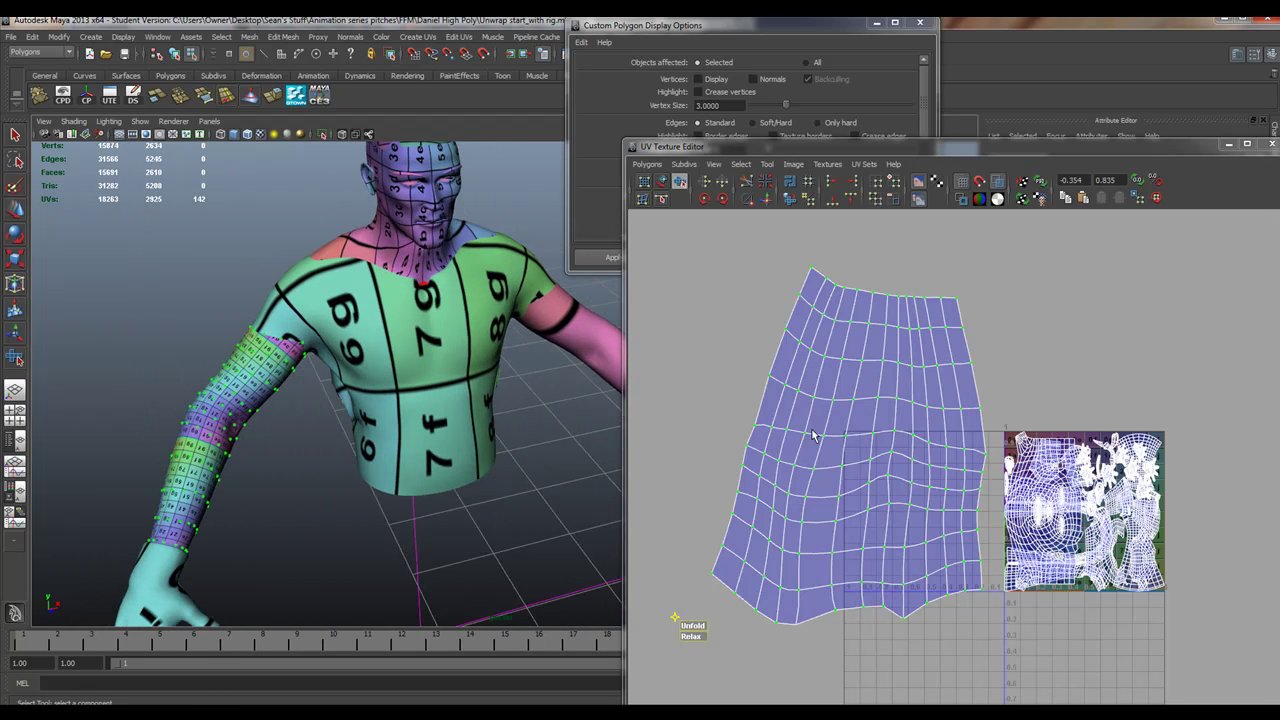
Select the whole arm shell and scale it down uniformly to enlarge the test squares on the arm
{"action": "key", "text": "r"}
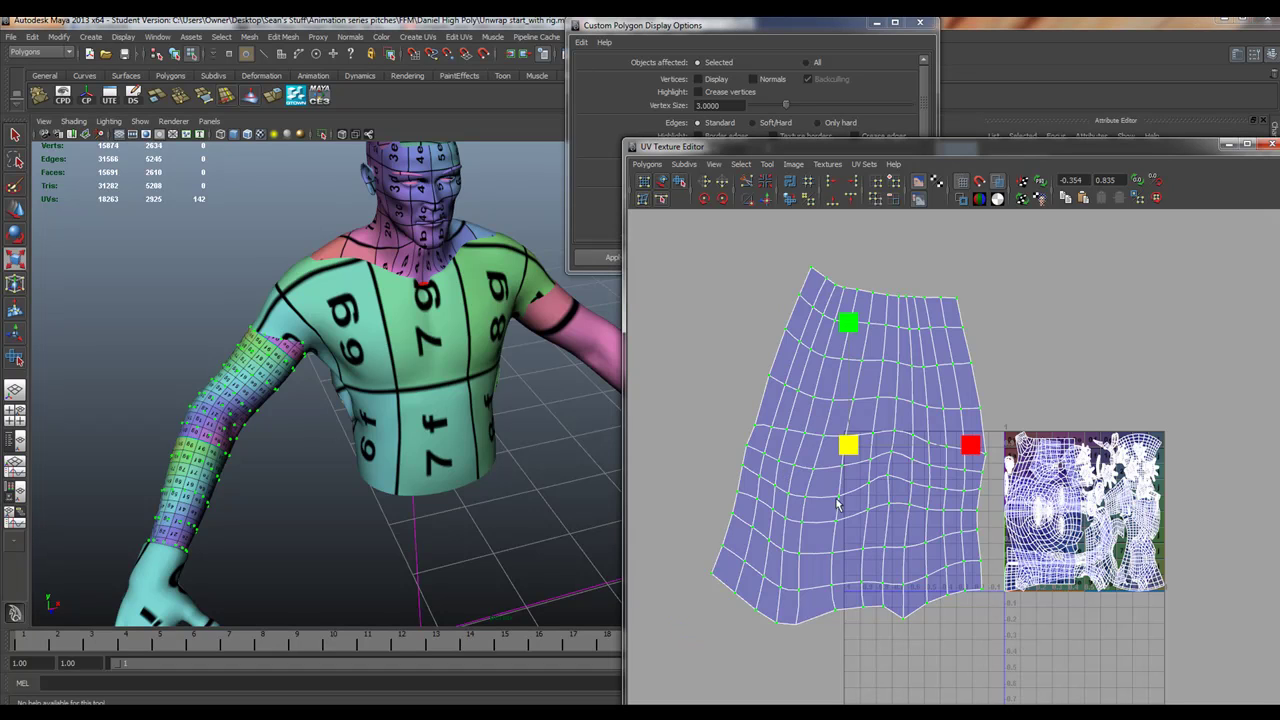
{"action": "left_click_drag", "start_coordinate": [845, 456], "coordinate": [797, 480]}
{"action": "key", "text": "ctrl+z"}
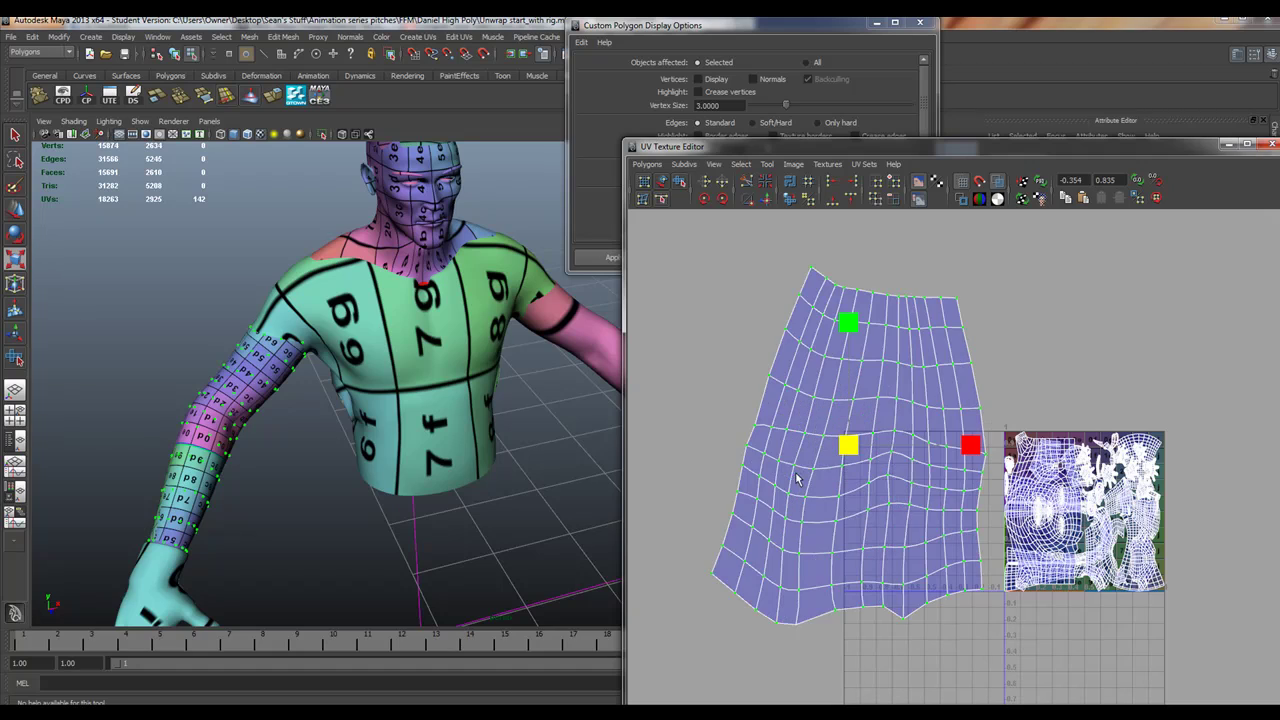
{"action": "right_click", "coordinate": [821, 483]}
{"action": "right_click_drag", "start_coordinate": [821, 483], "coordinate": [896, 600]}
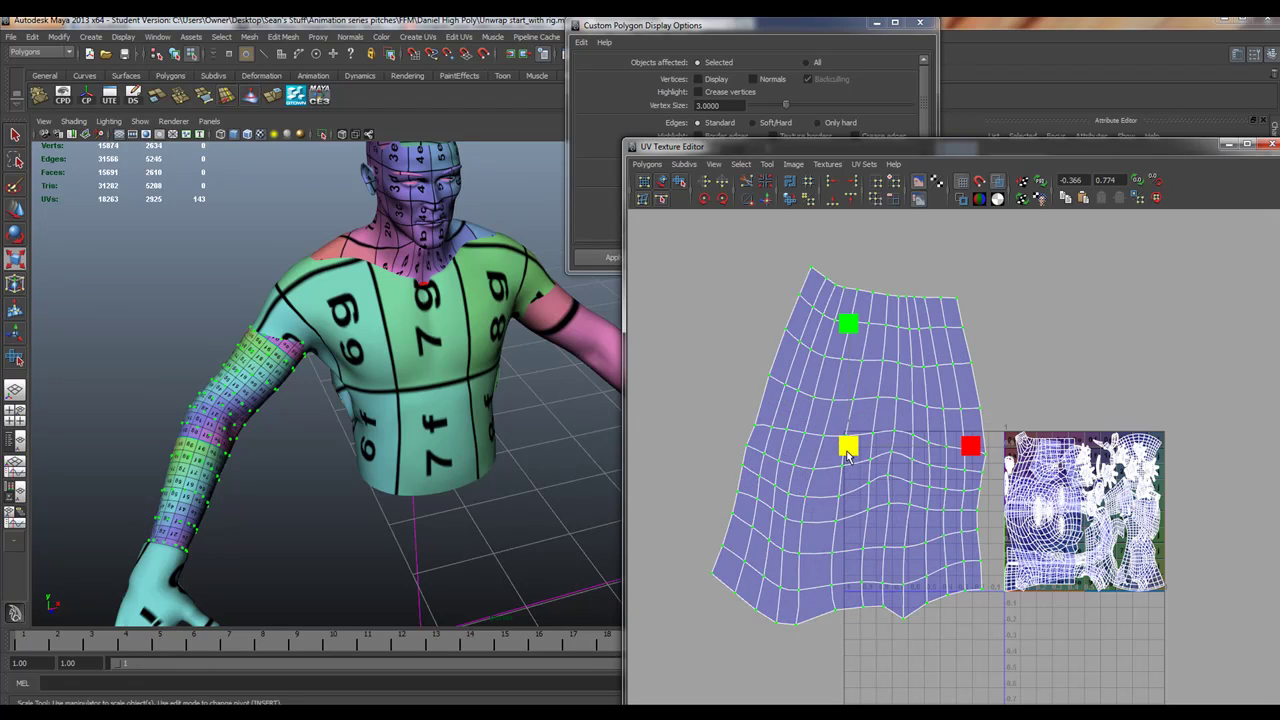
{"action": "left_click_drag", "start_coordinate": [847, 455], "coordinate": [810, 470]}
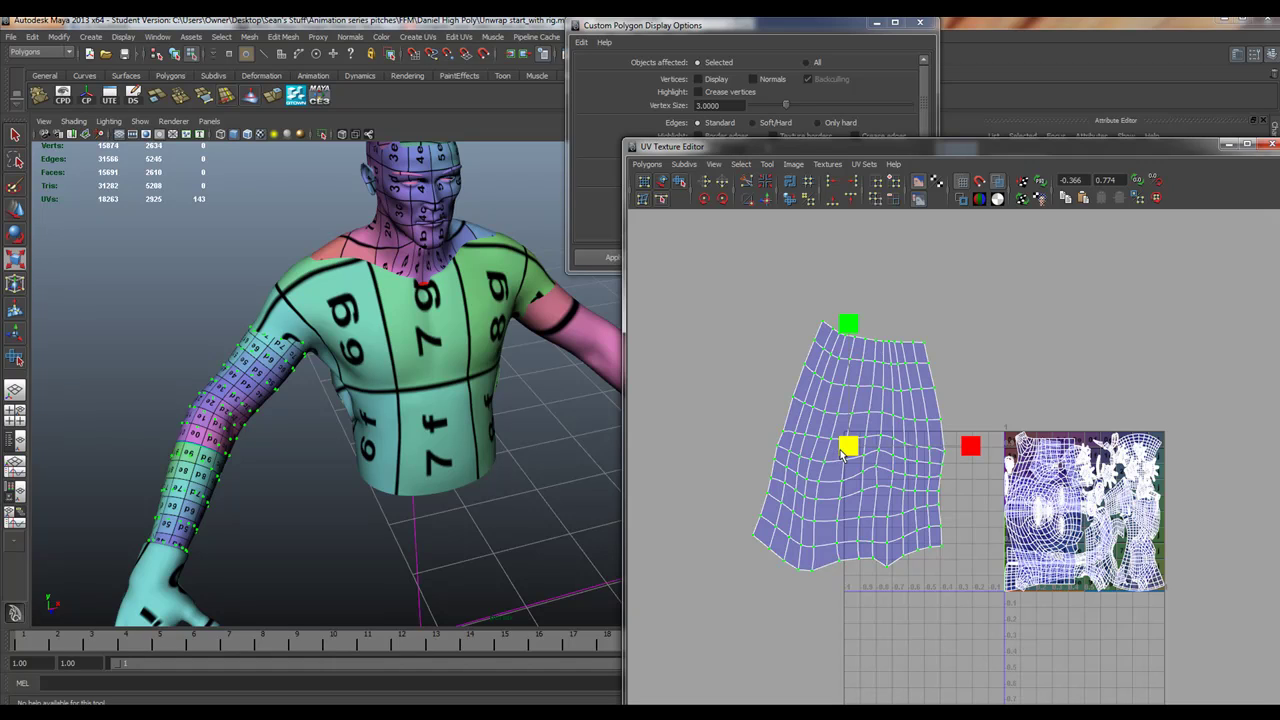
{"action": "left_click_drag", "start_coordinate": [841, 455], "coordinate": [857, 478]}
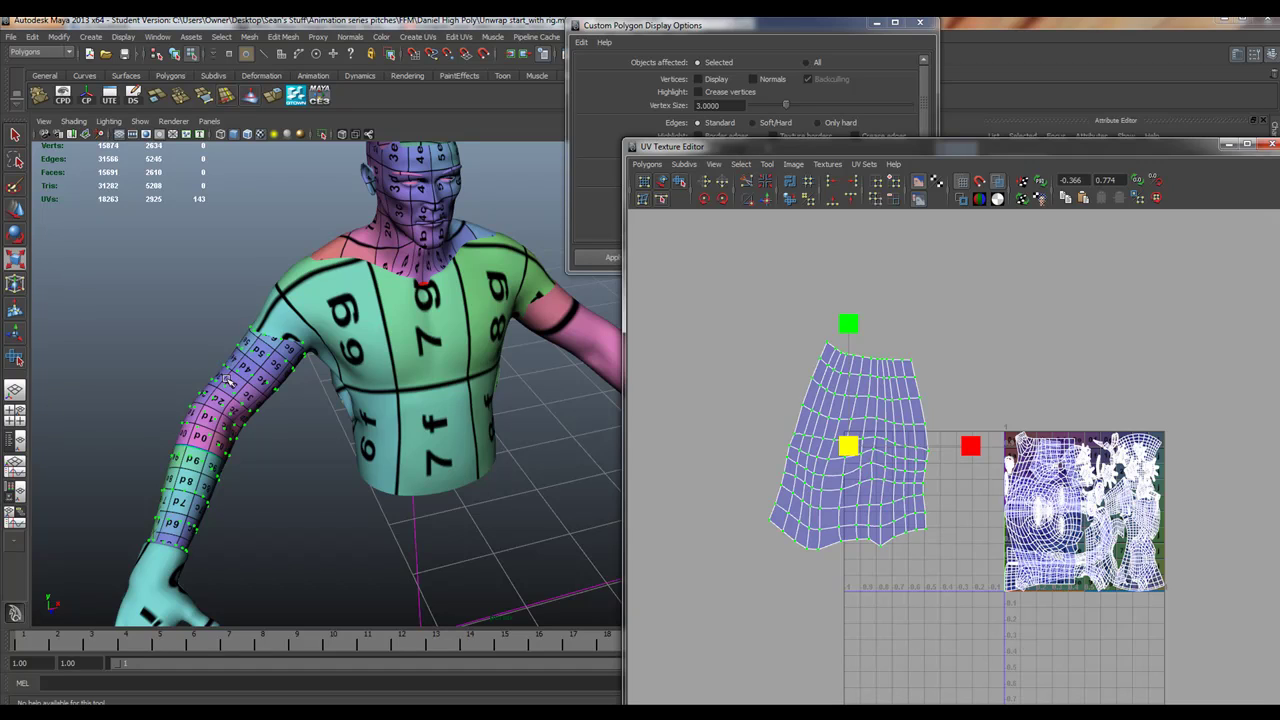
Turn off the body's smooth mesh preview and select the faces around the character's right shoulder
{"action": "key", "text": "r"}
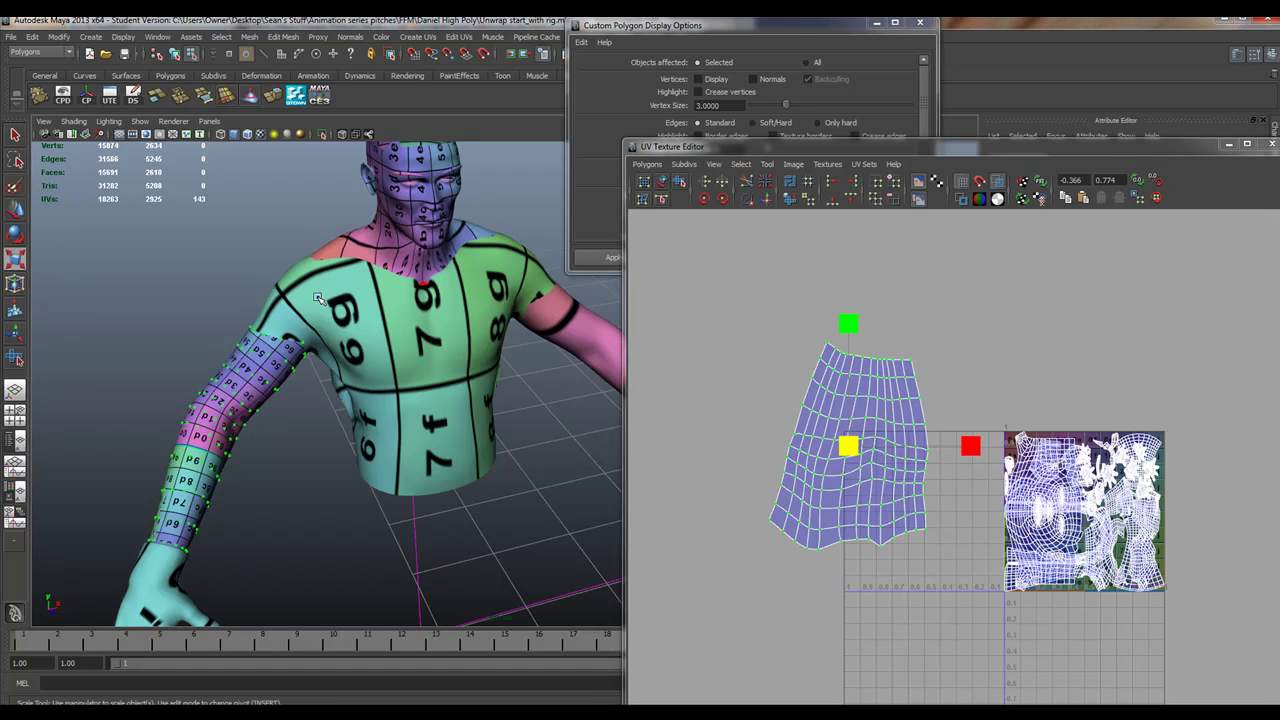
{"action": "key", "text": "1"}
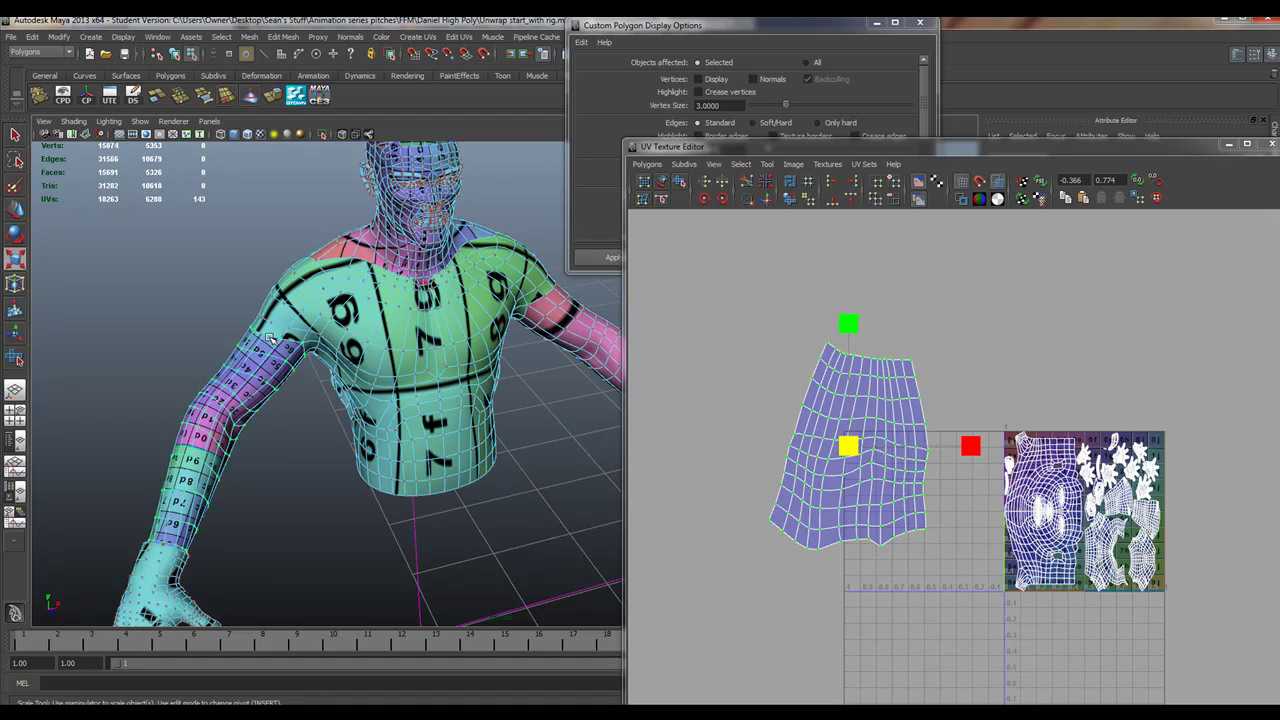
{"action": "right_click_drag", "start_coordinate": [270, 336], "coordinate": [264, 362]}
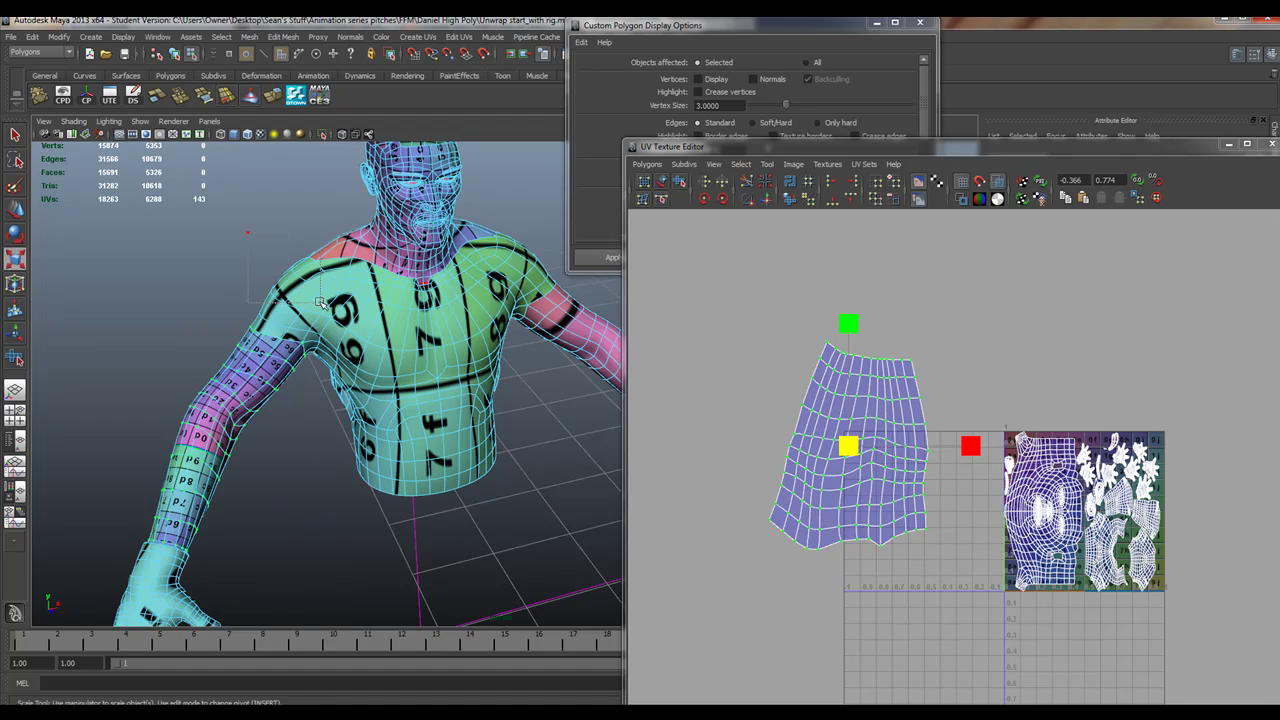
{"action": "left_click_drag", "start_coordinate": [320, 302], "coordinate": [336, 310]}
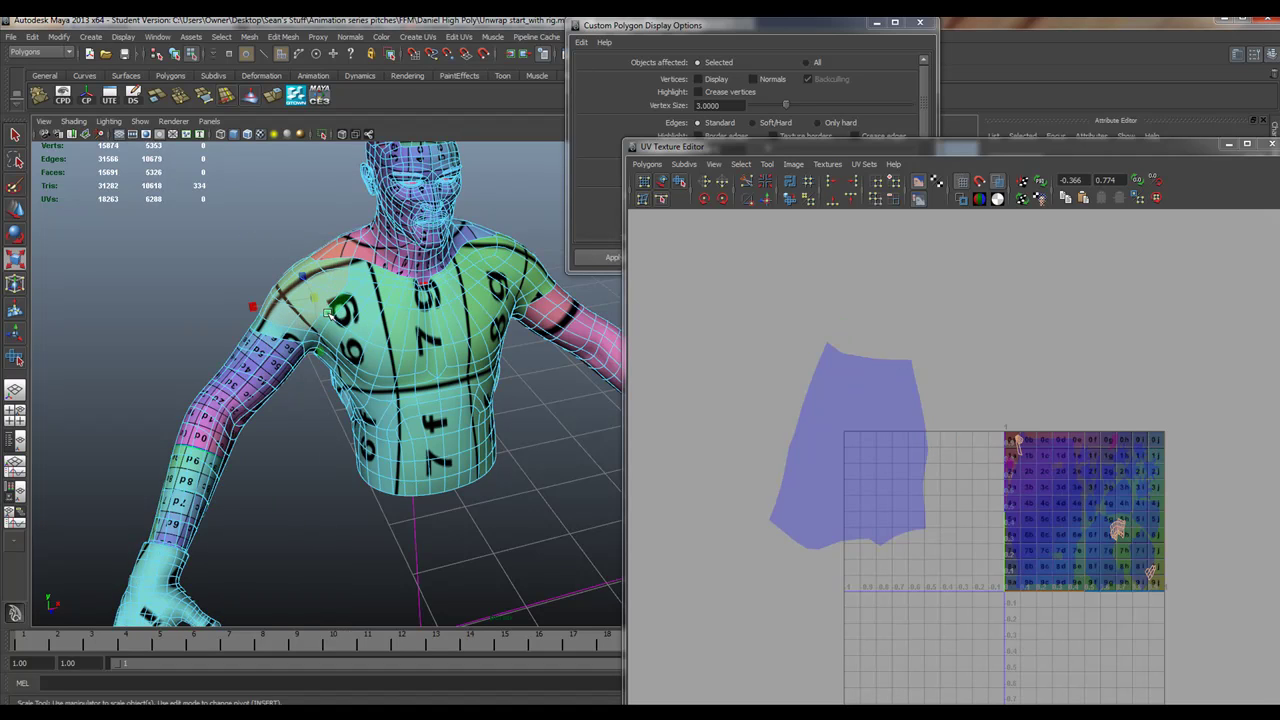
{"action": "mouse_move", "coordinate": [327, 312]}
{"action": "left_mouse_down", "text": "alt"}
{"action": "mouse_move", "coordinate": [480, 314]}
{"action": "mouse_move", "coordinate": [521, 282]}
{"action": "mouse_move", "coordinate": [560, 289]}
{"action": "mouse_move", "coordinate": [337, 297]}
{"action": "left_mouse_up", "text": "alt"}
{"action": "right_click_drag", "start_coordinate": [280, 393], "coordinate": [561, 372], "text": "alt"}
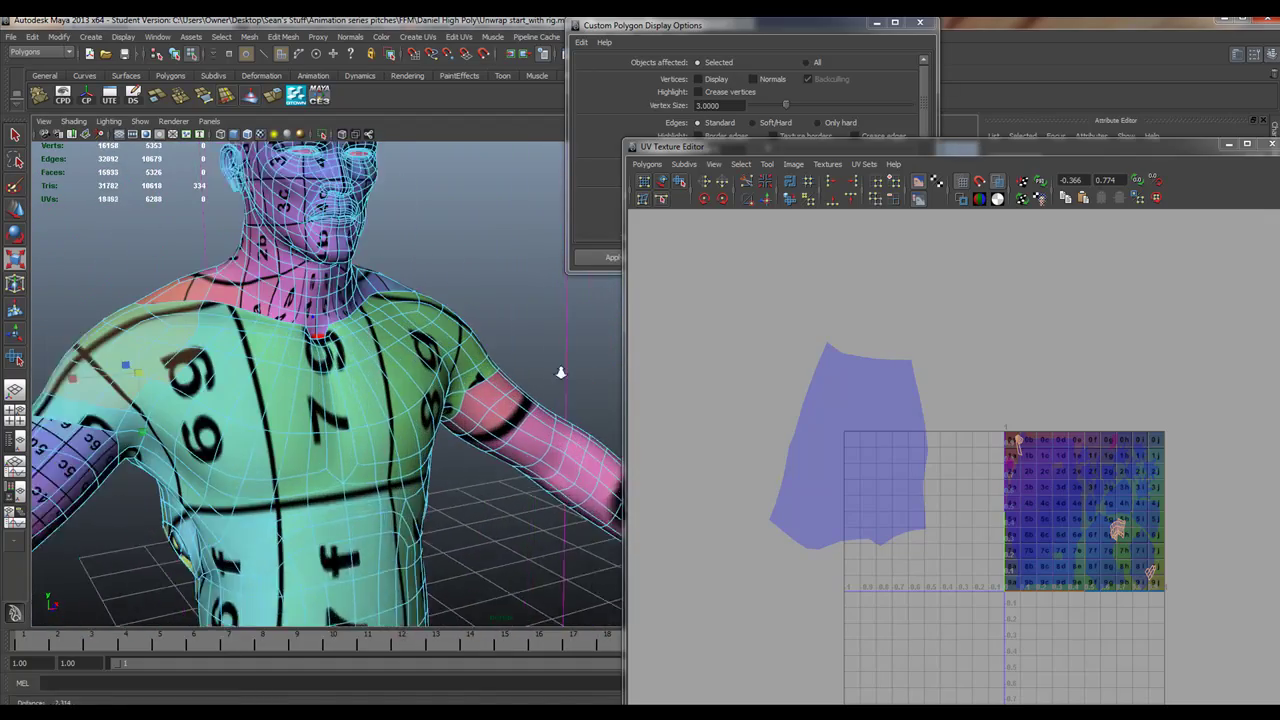
{"action": "left_click_drag", "start_coordinate": [560, 372], "coordinate": [450, 429], "text": "alt"}
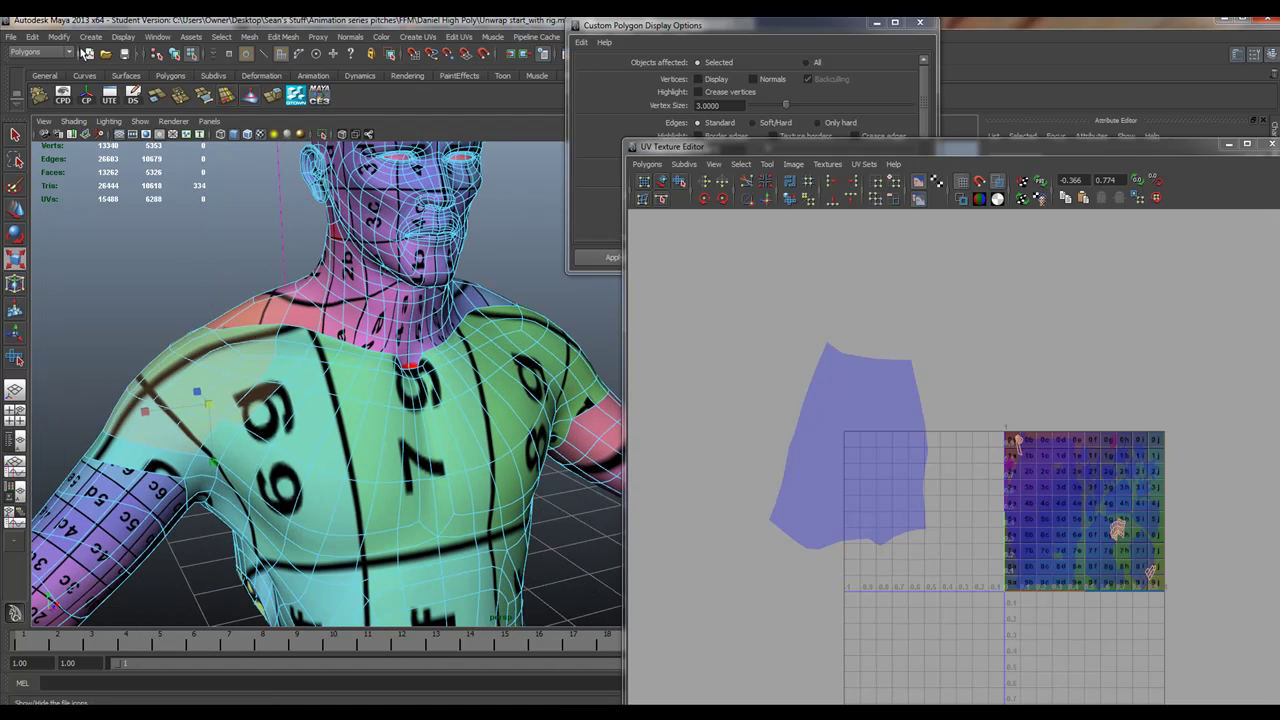
Save the selected shoulder faces as a quick select set named "shoulder"
{"action": "left_click", "coordinate": [90, 37]}
{"action": "mouse_move", "coordinate": [157, 306]}
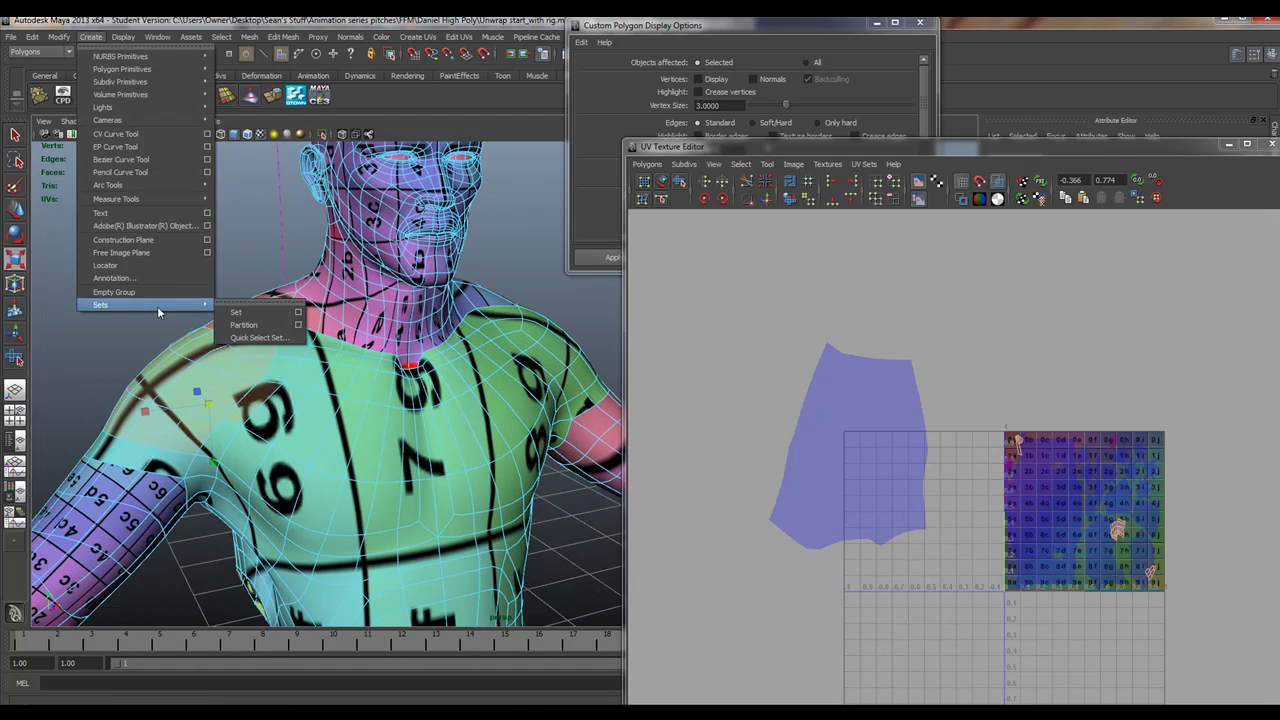
{"action": "left_click", "coordinate": [258, 337]}
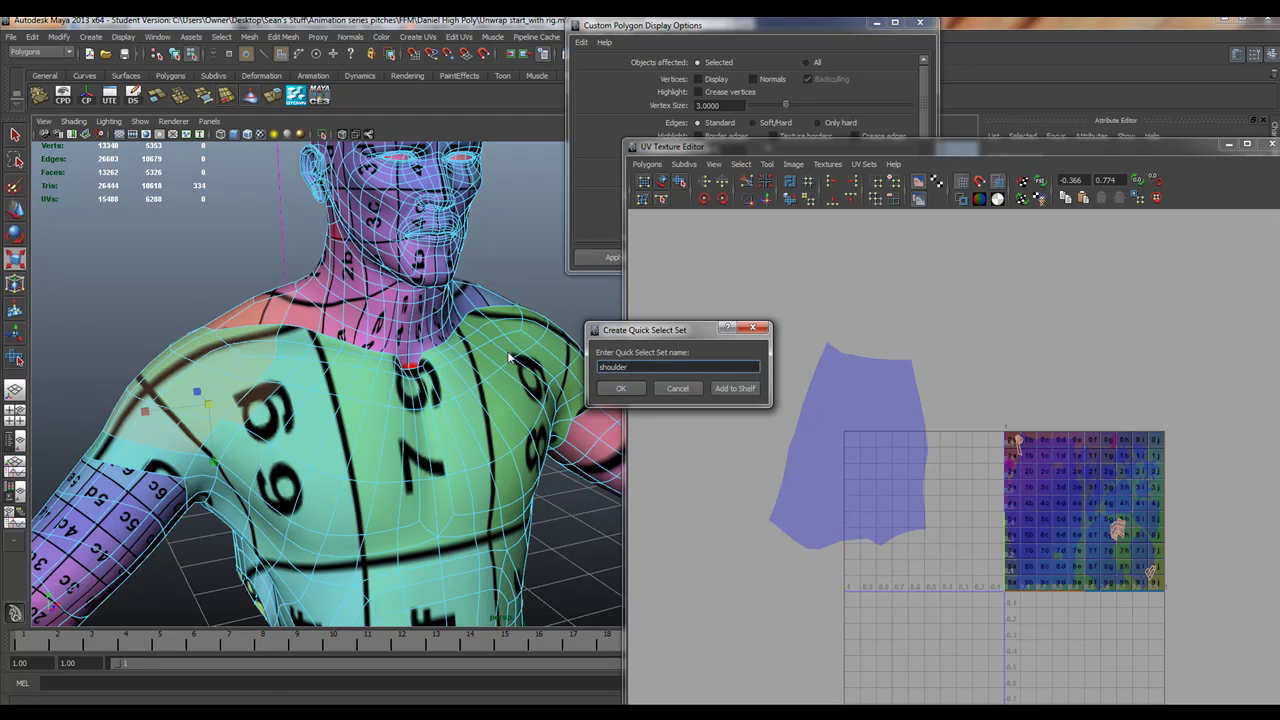
{"action": "type", "text": "shoulder"}
{"action": "key", "text": "Return"}
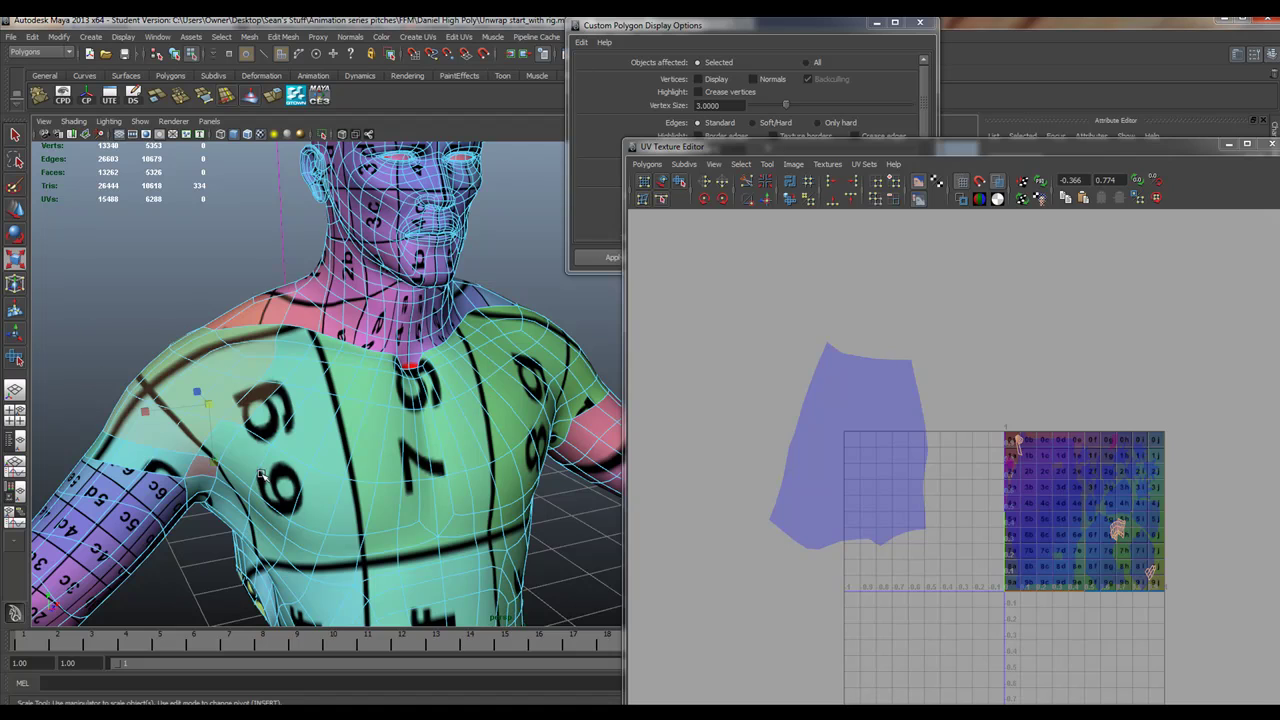
Clear the face selection and reselect the shoulder faces by recalling the "shoulder" quick select set
{"action": "middle_click_drag", "start_coordinate": [221, 399], "coordinate": [234, 410], "text": "alt"}
{"action": "left_click", "coordinate": [209, 275]}
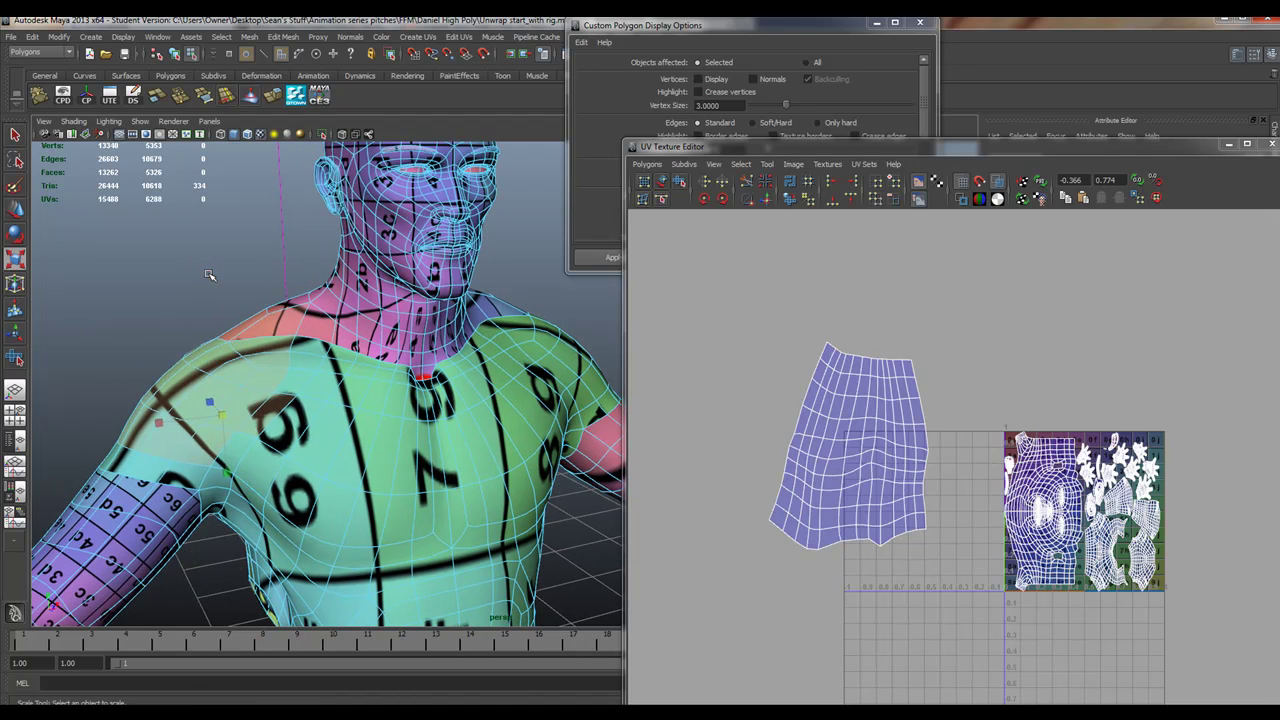
{"action": "left_click", "coordinate": [209, 275]}
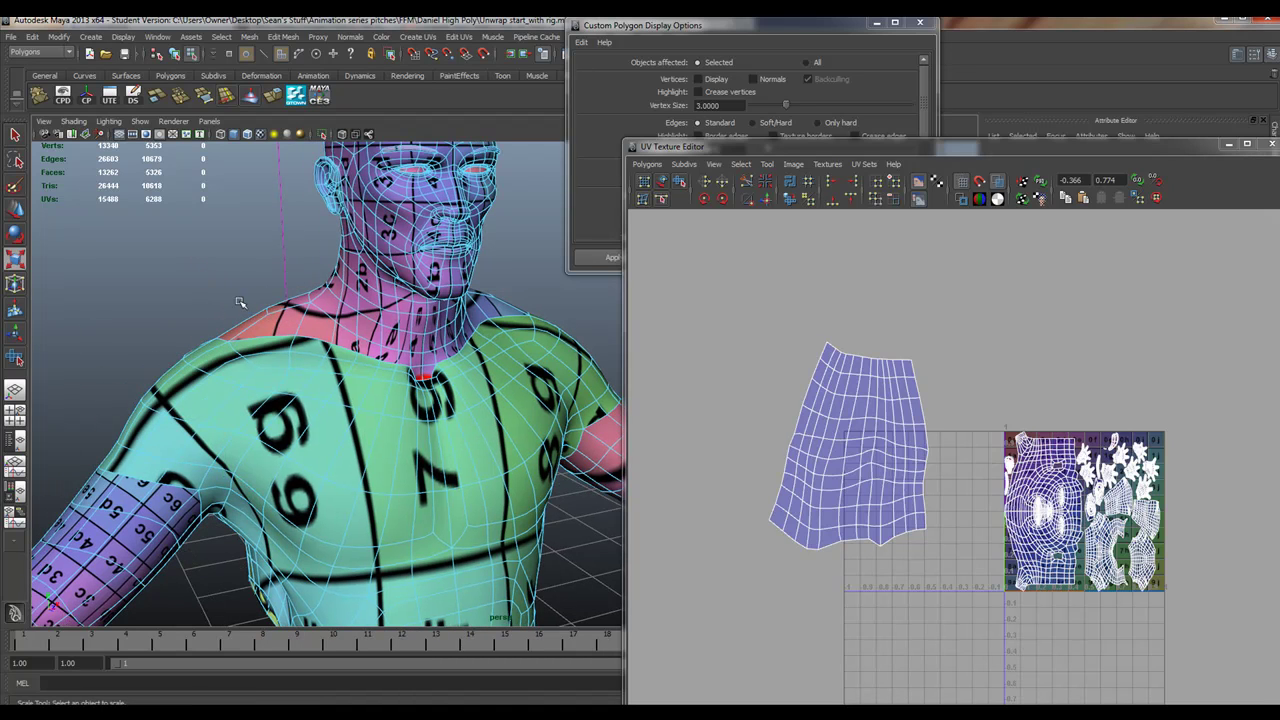
{"action": "left_click", "coordinate": [28, 38]}
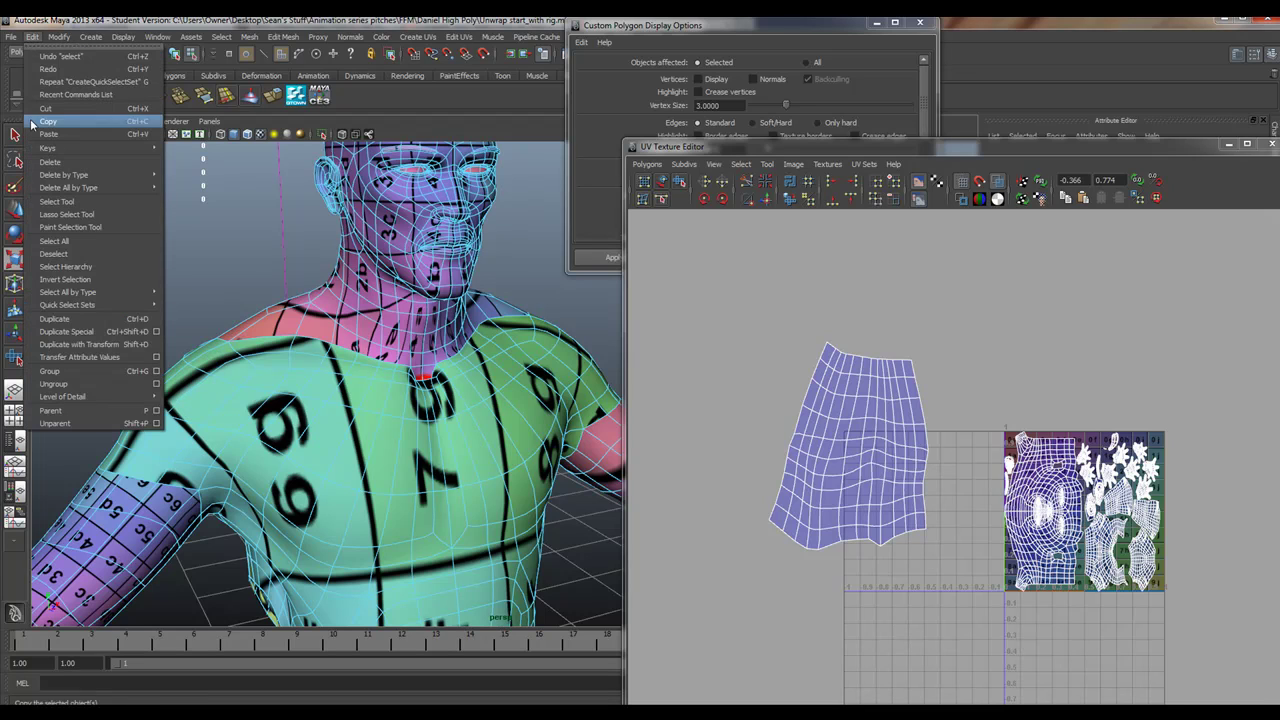
{"action": "mouse_move", "coordinate": [77, 397]}
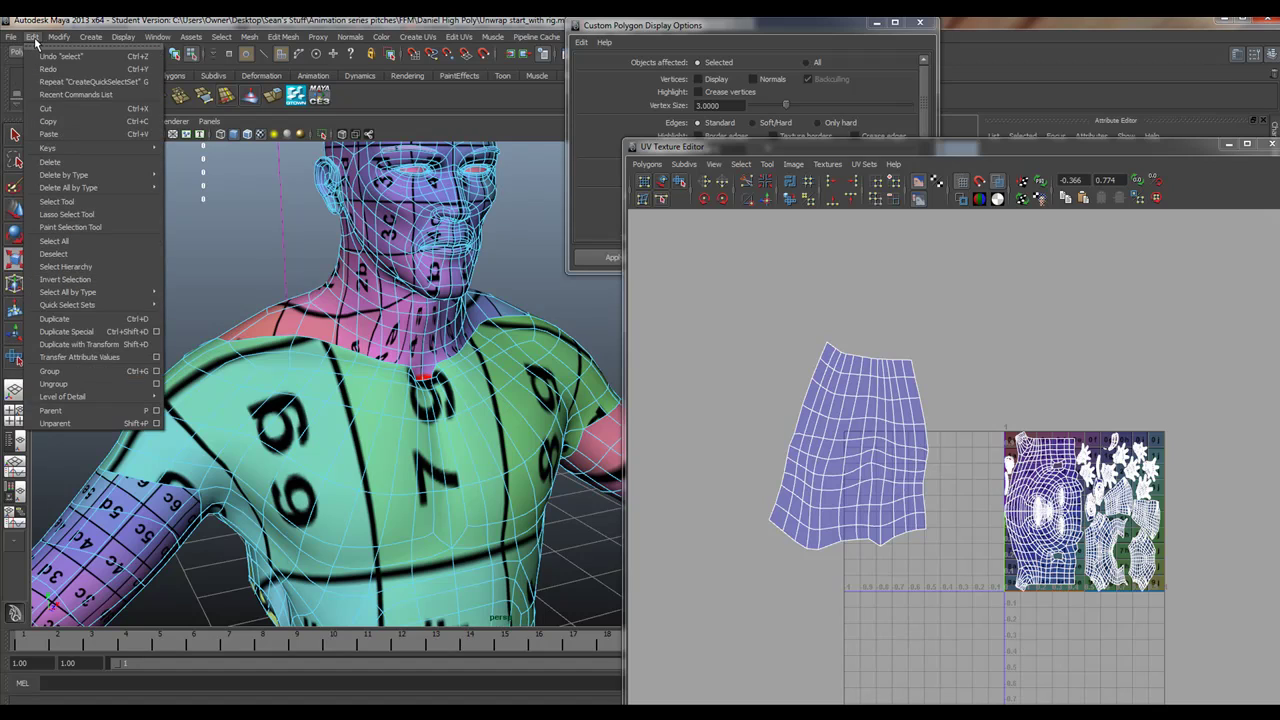
{"action": "mouse_move", "coordinate": [72, 305]}
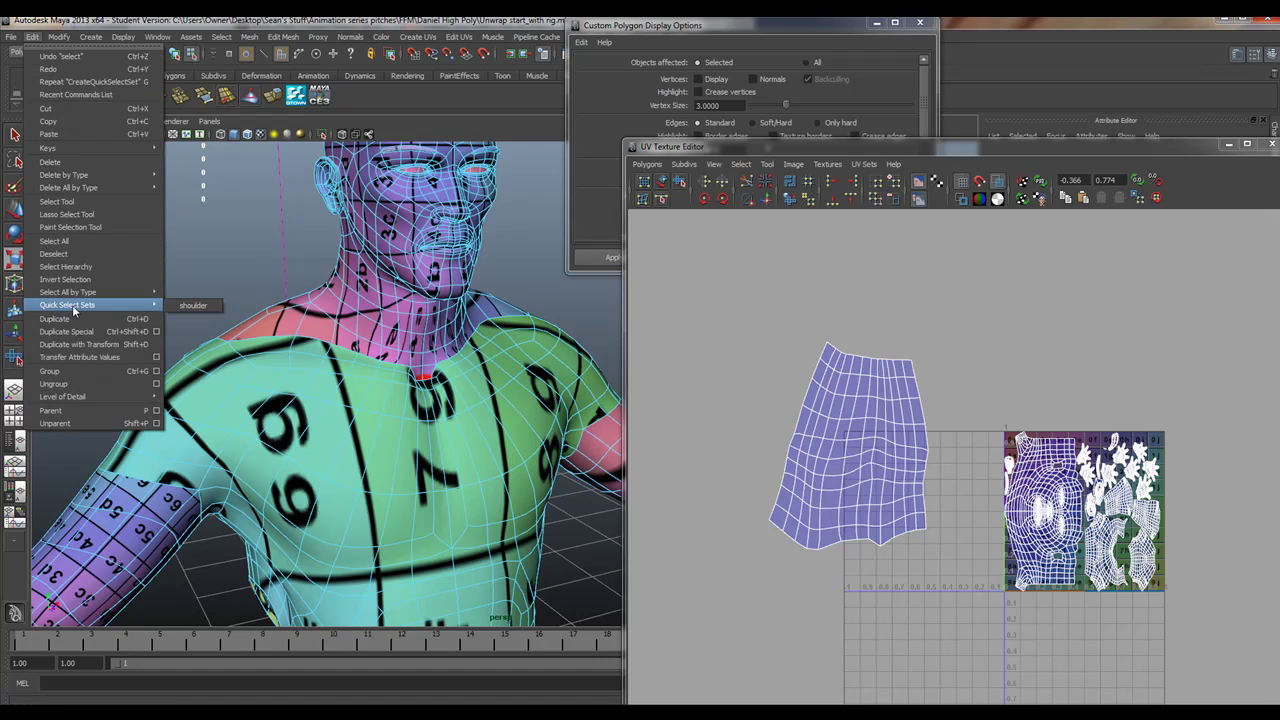
{"action": "left_click", "coordinate": [186, 307]}
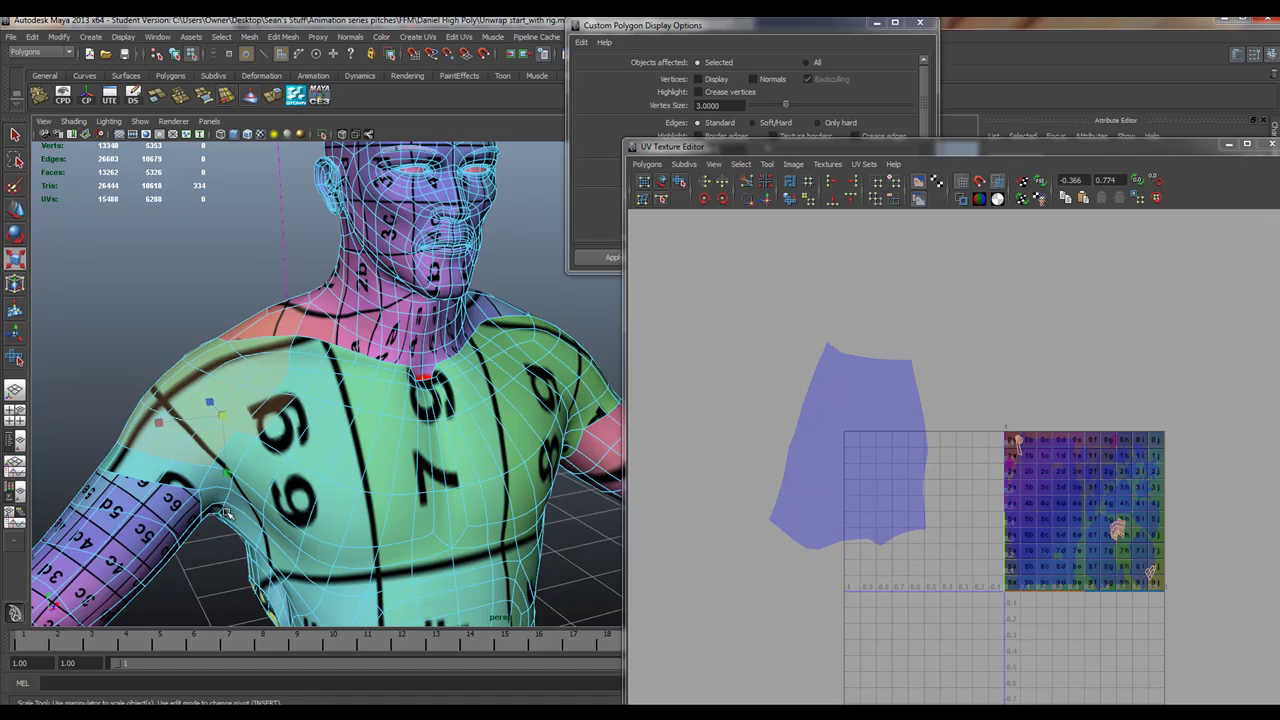
Examine the selected shoulder faces from the front and side, and review the commands for creating and recalling quick select sets
{"action": "key", "text": "f"}
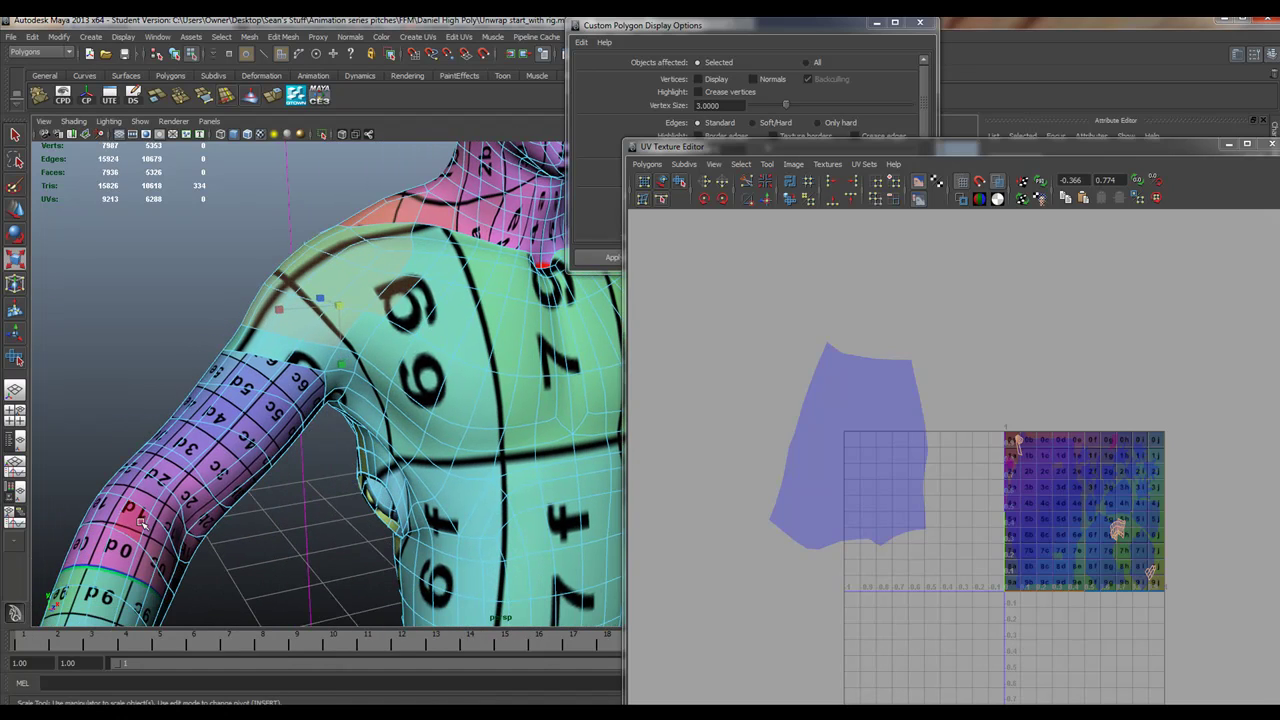
{"action": "left_click_drag", "start_coordinate": [337, 383], "coordinate": [363, 432], "text": "alt"}
{"action": "right_click_drag", "start_coordinate": [363, 432], "coordinate": [363, 432], "text": "alt"}
{"action": "left_click_drag", "start_coordinate": [363, 432], "coordinate": [123, 447], "text": "alt"}
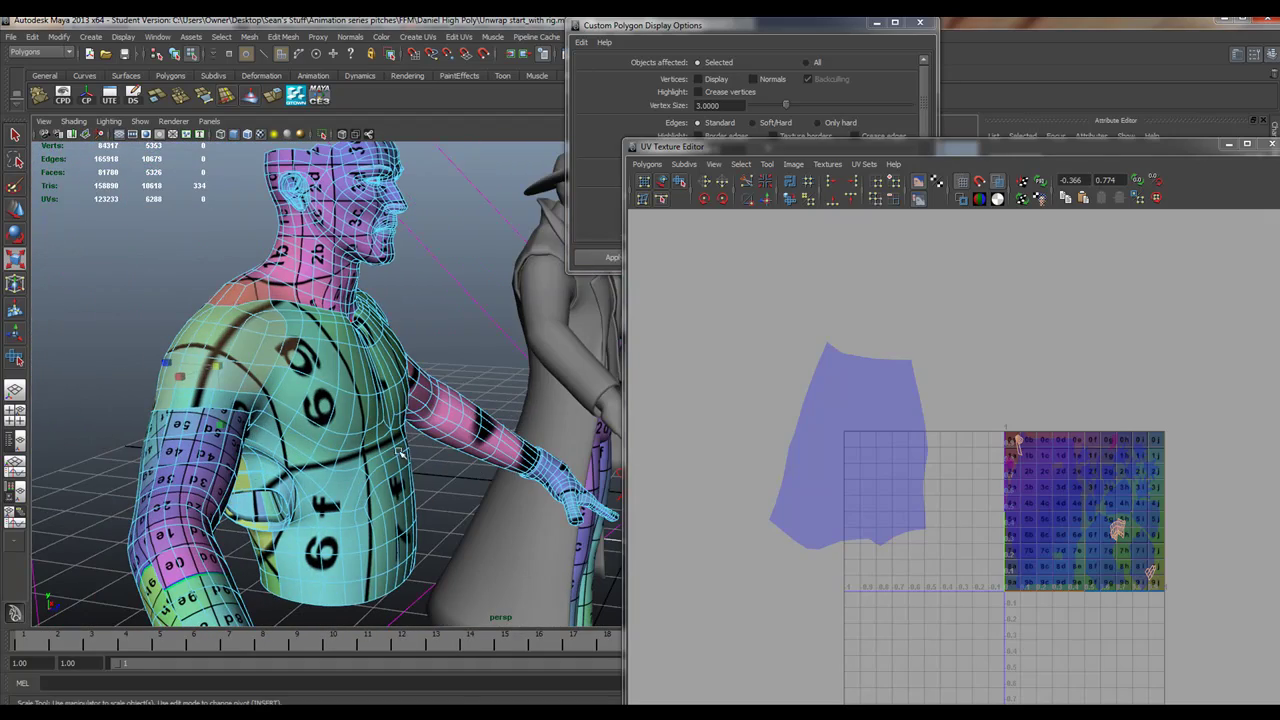
{"action": "left_click_drag", "start_coordinate": [400, 452], "coordinate": [275, 428], "text": "alt"}
{"action": "left_click", "coordinate": [91, 37]}
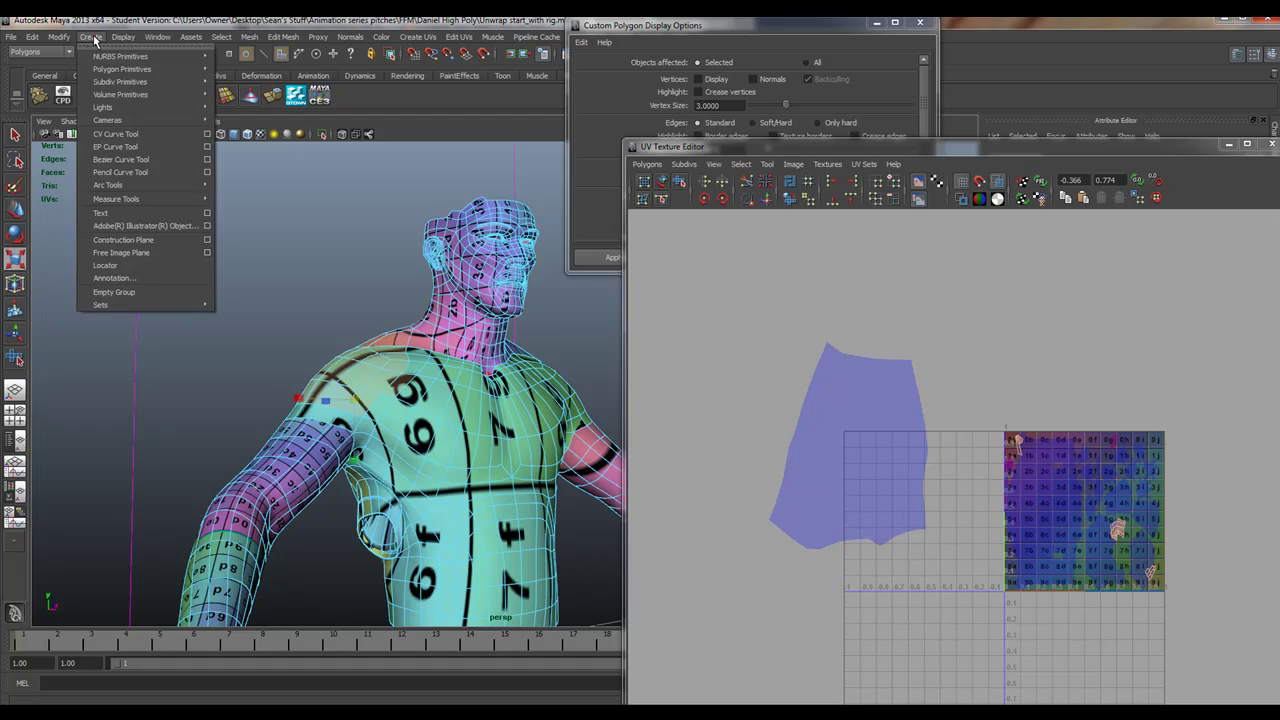
{"action": "mouse_move", "coordinate": [167, 307]}
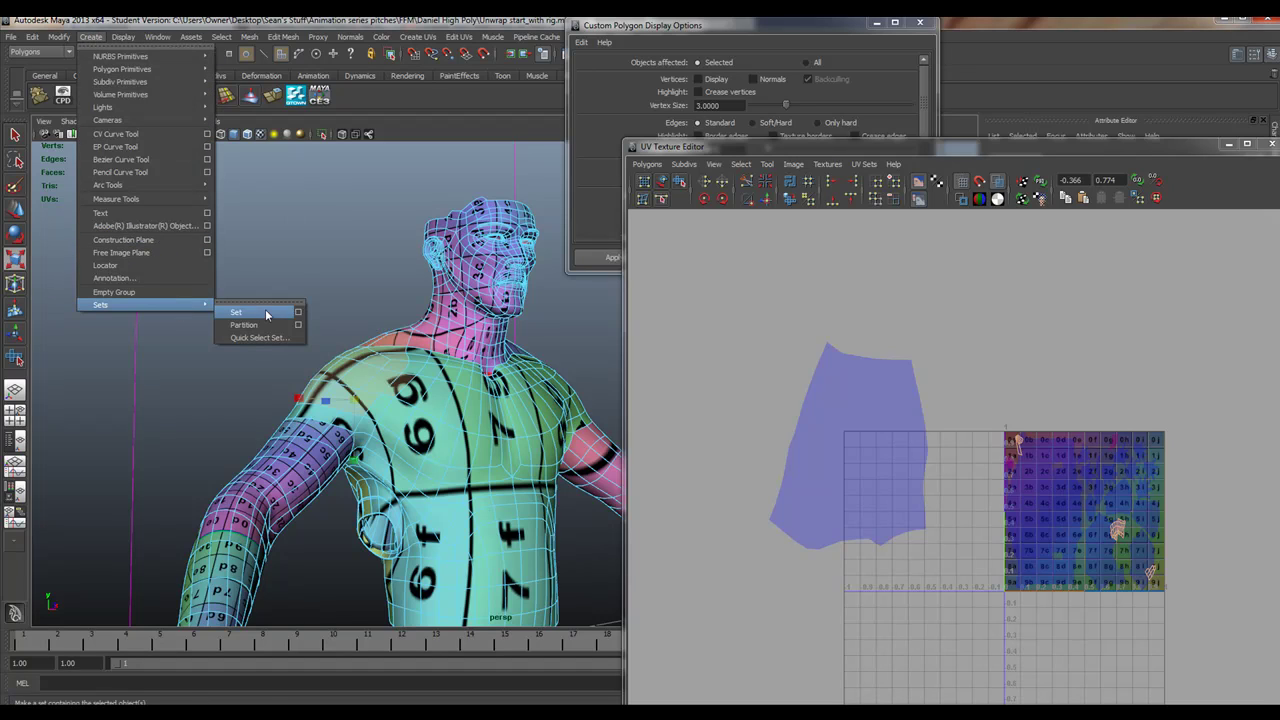
{"action": "mouse_move", "coordinate": [33, 37]}
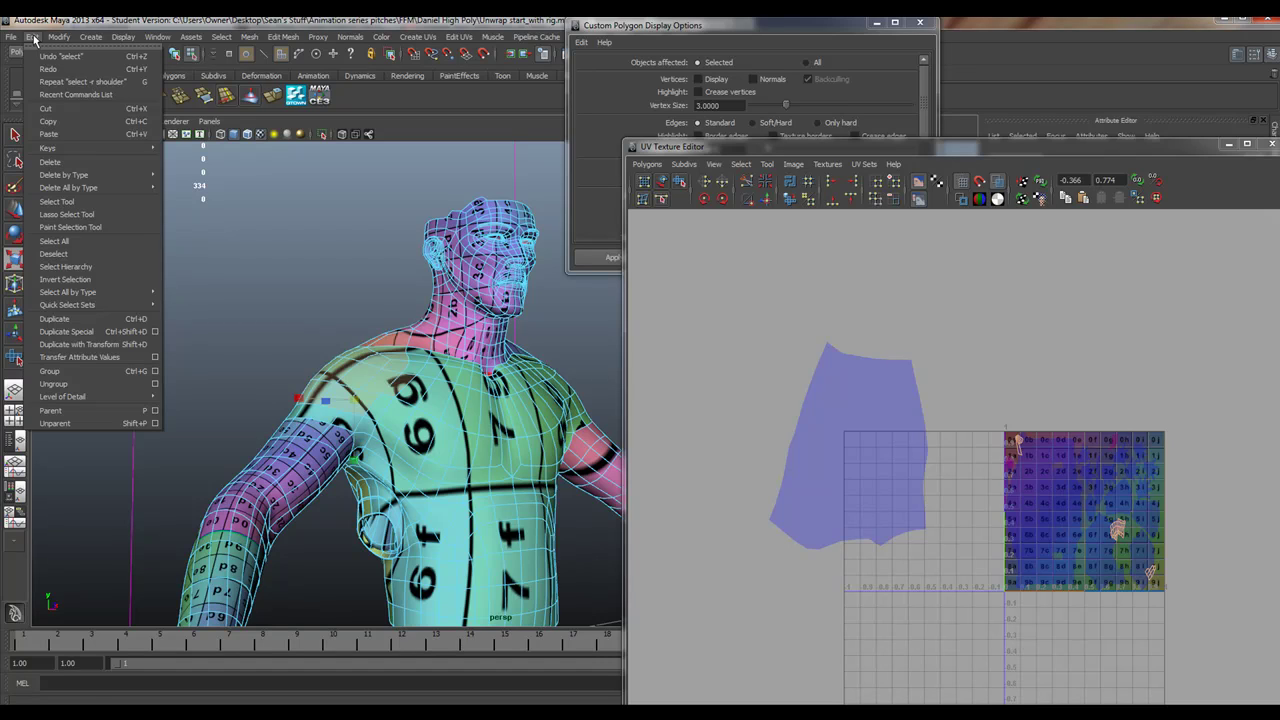
{"action": "mouse_move", "coordinate": [80, 311]}
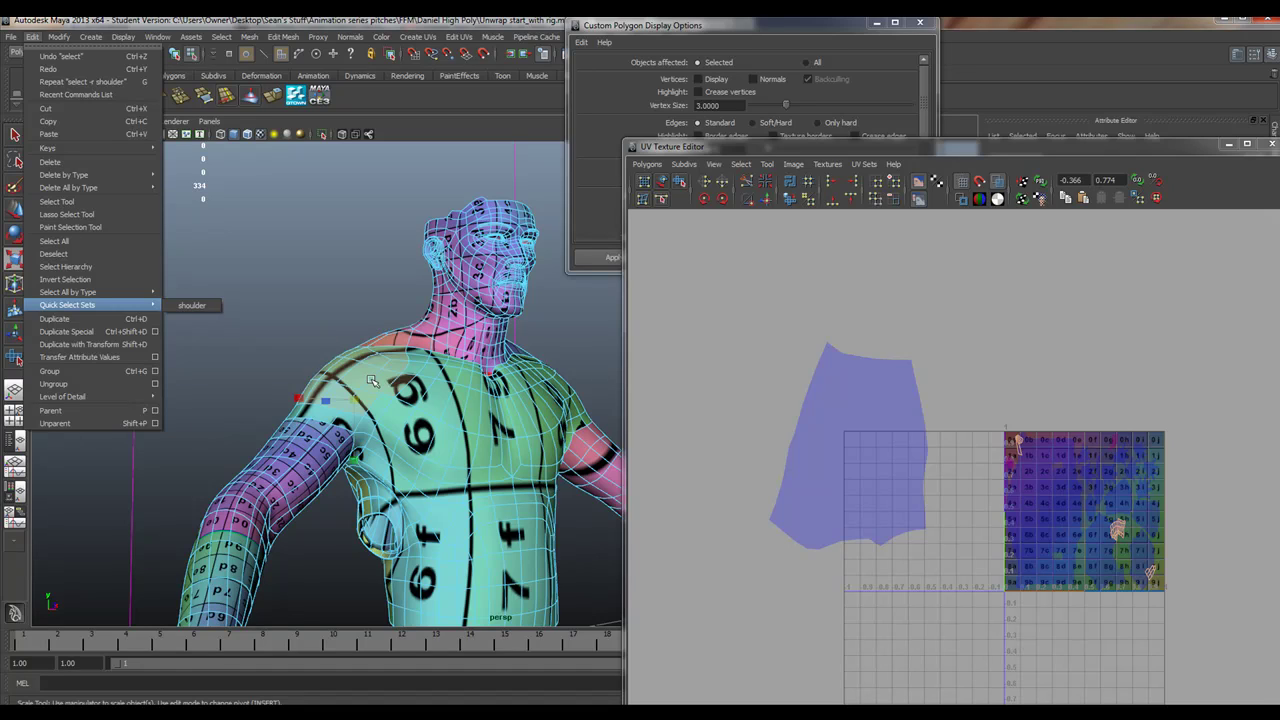
{"action": "left_click", "coordinate": [374, 211]}
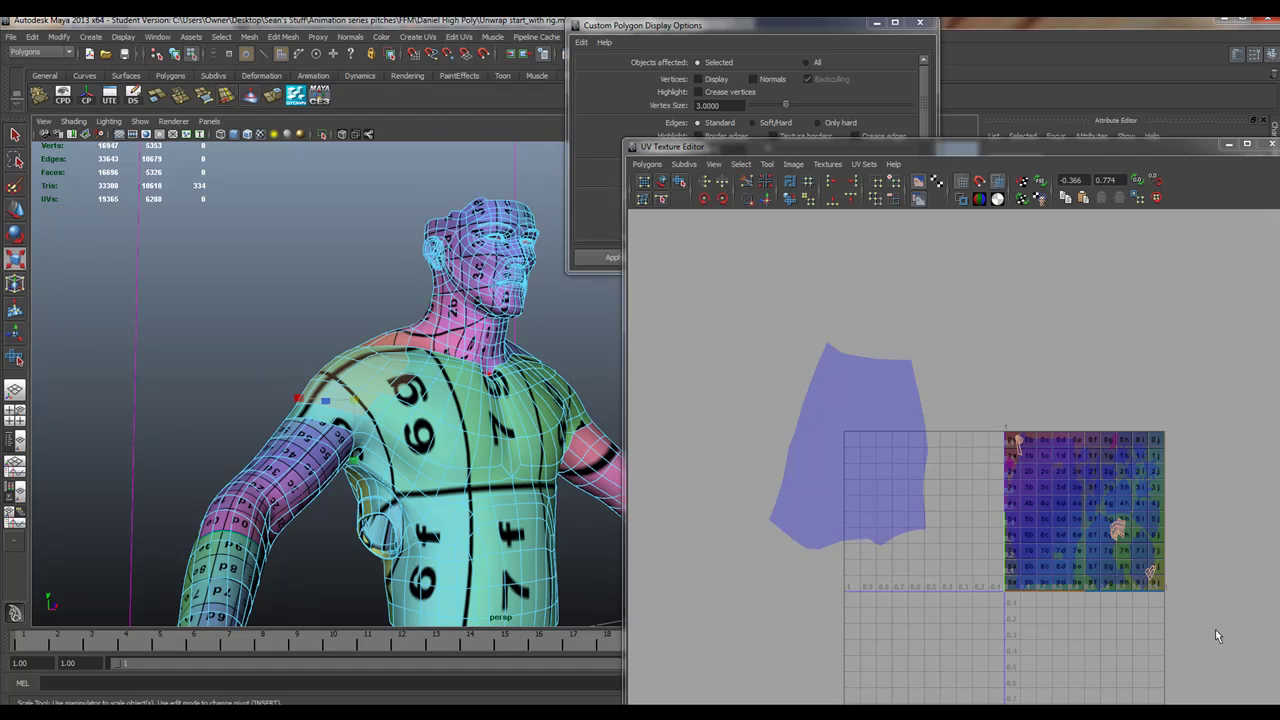